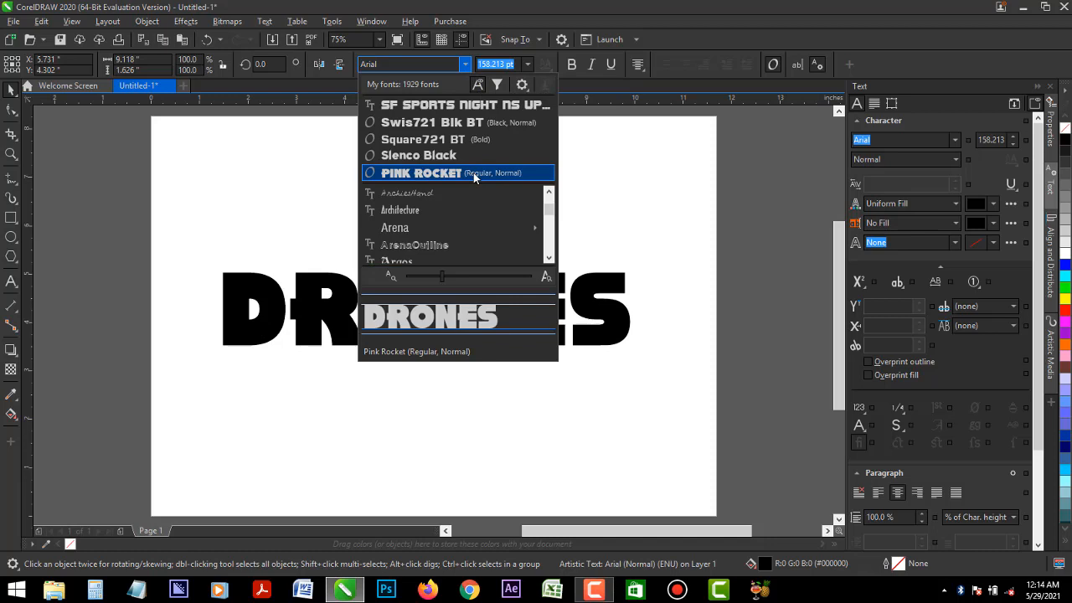
# - Set the DRONES text in SF Sports Night NS Upright and tighten the spacing between its letters
pyautogui.click(477, 110)
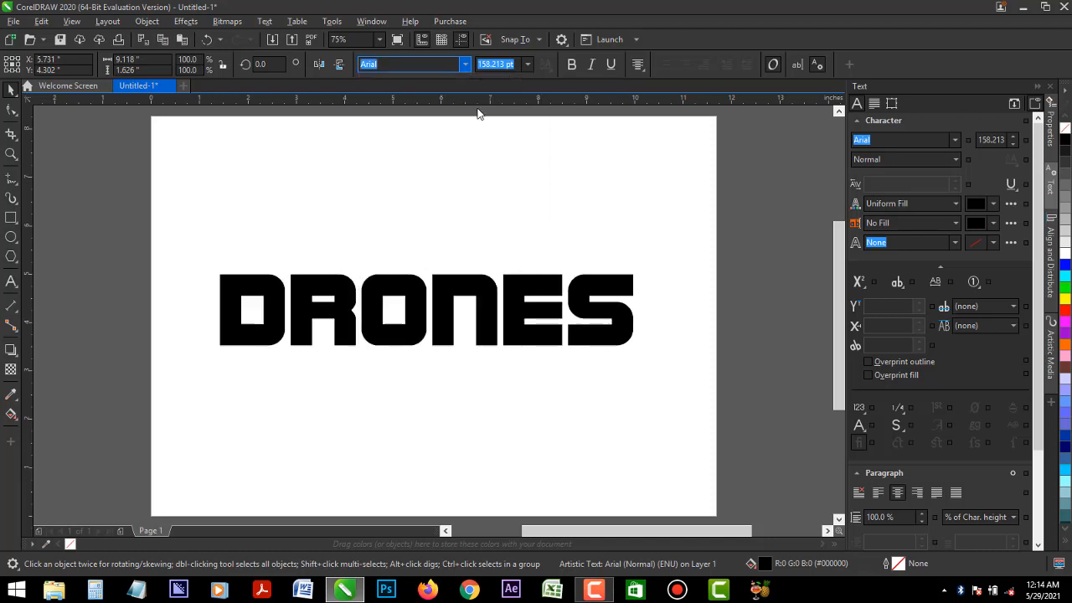
pyautogui.click(401, 307)
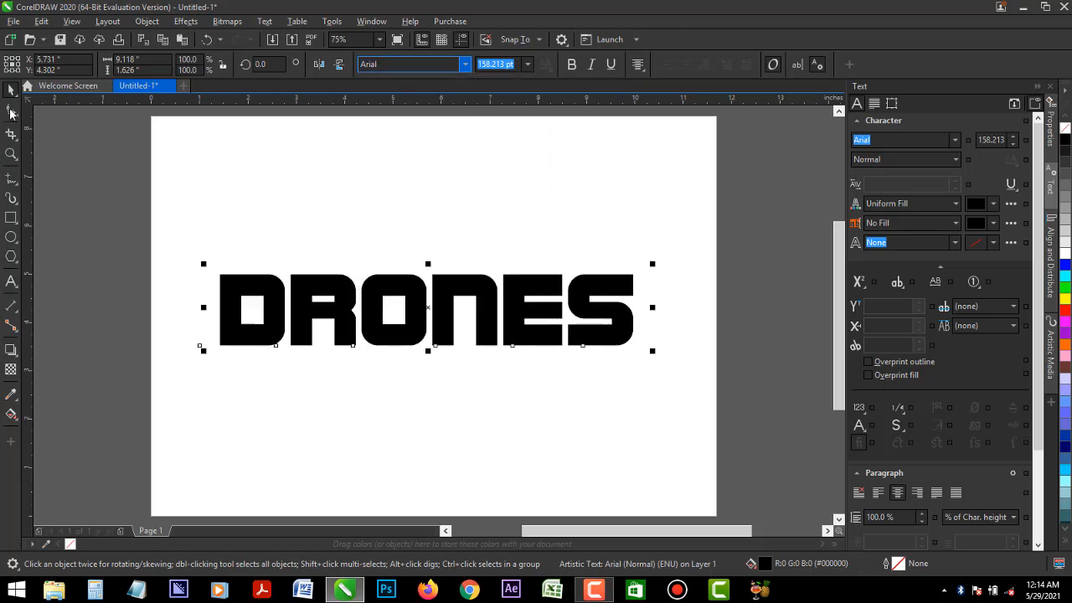
pyautogui.click(11, 111)
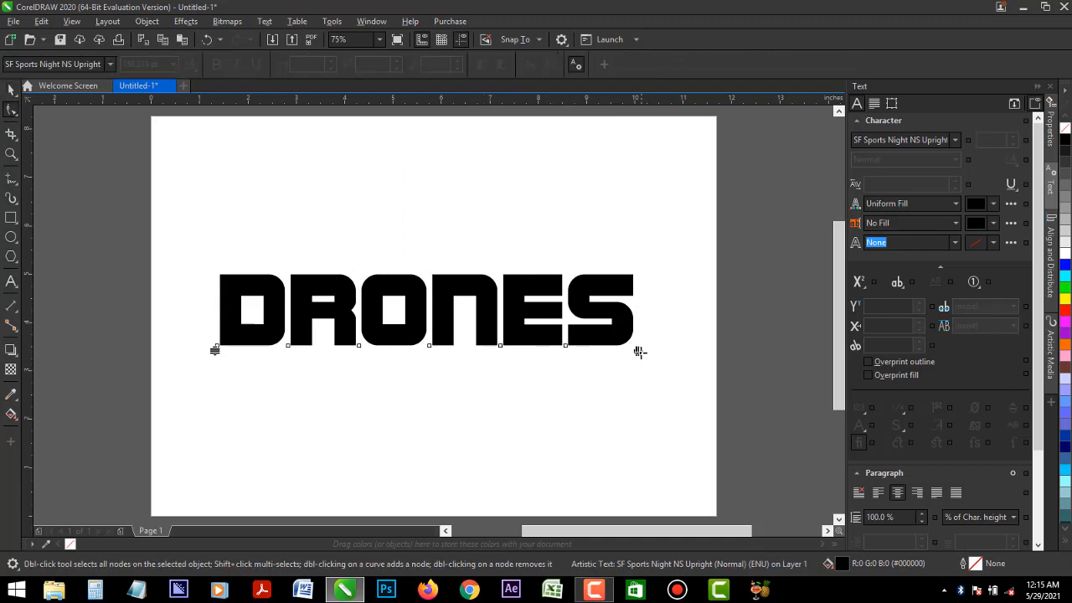
pyautogui.moveTo(640, 351); pyautogui.dragTo(615, 363)
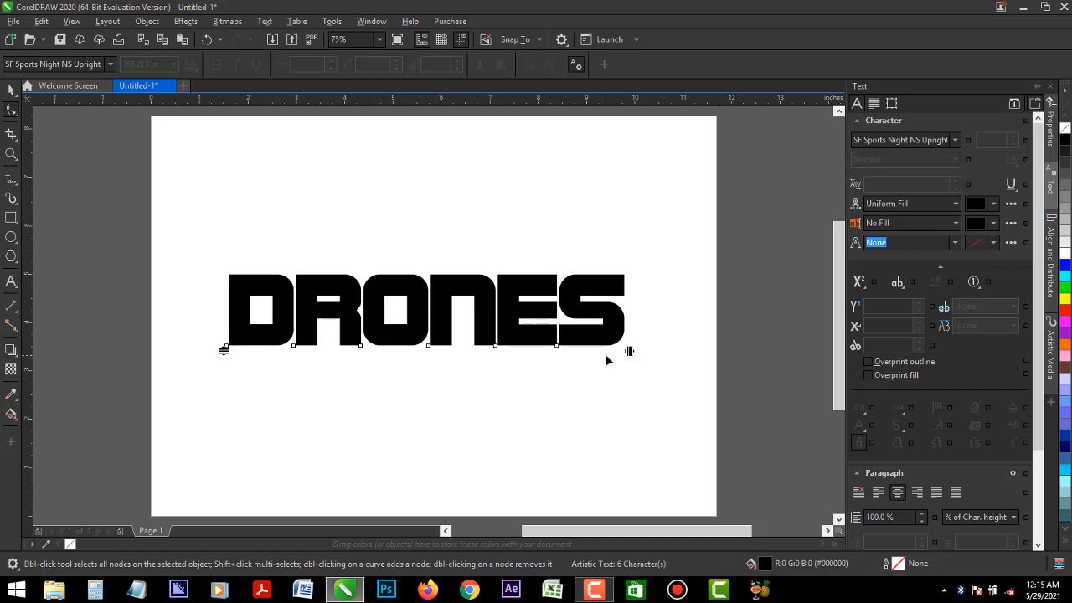
pyautogui.click(11, 90)
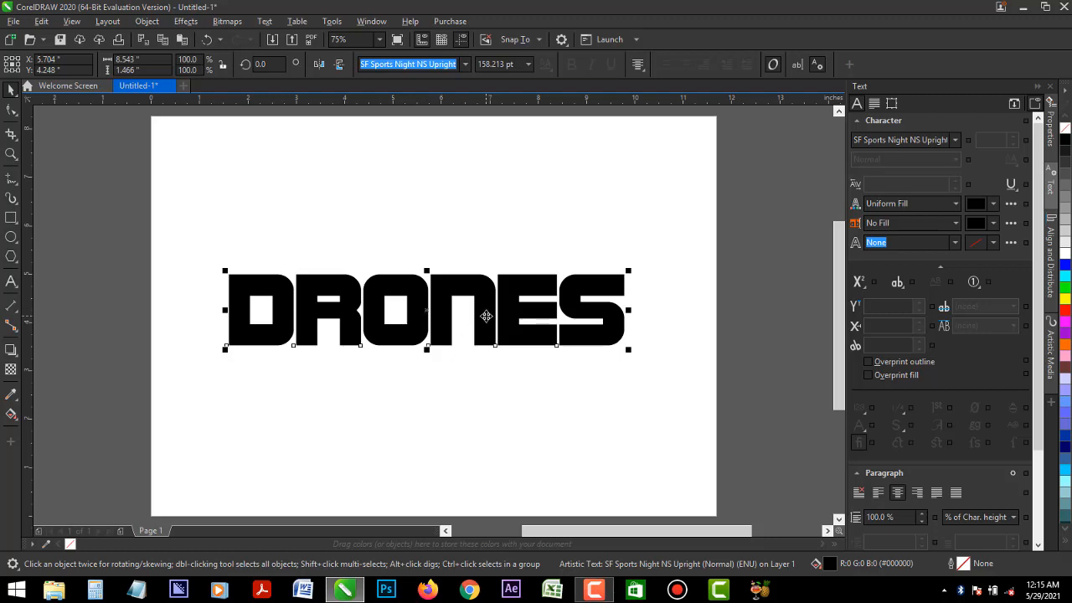
pyautogui.click(16, 355)
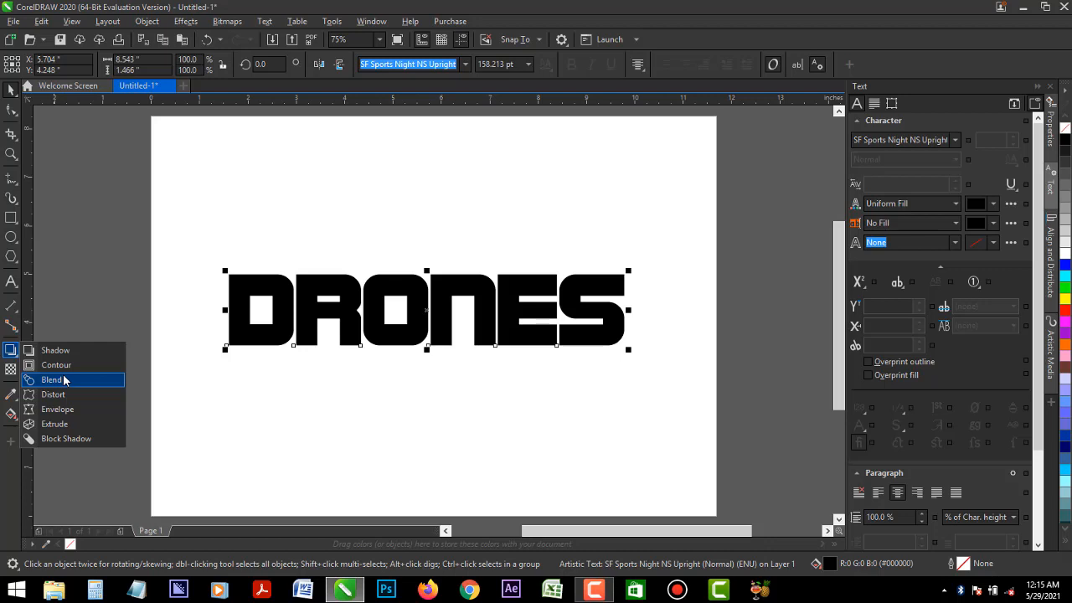
pyautogui.click(52, 300)
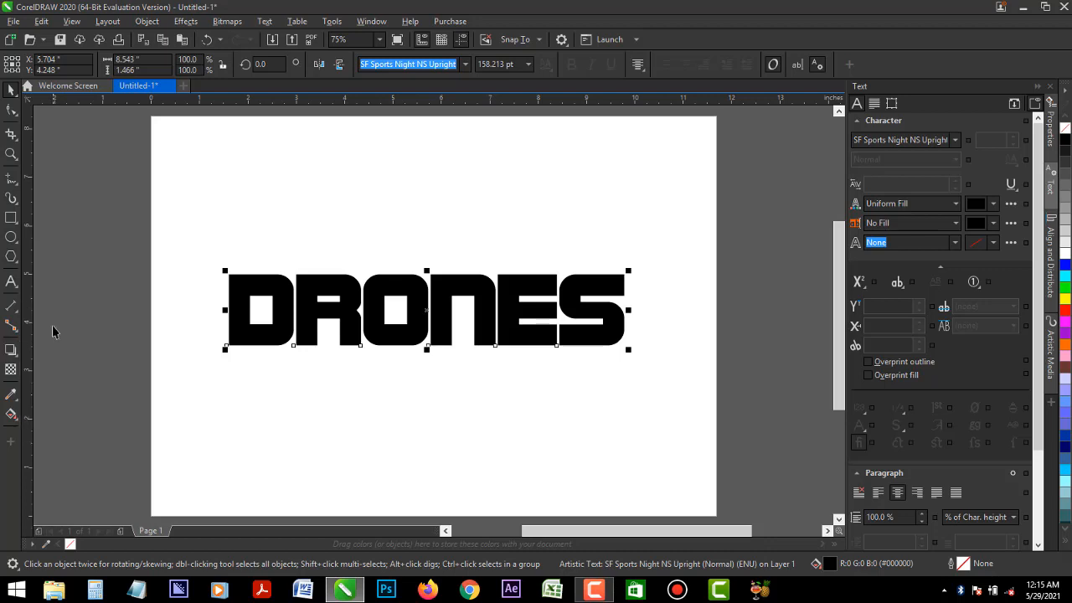
pyautogui.click(13, 357)
pyautogui.click(16, 358)
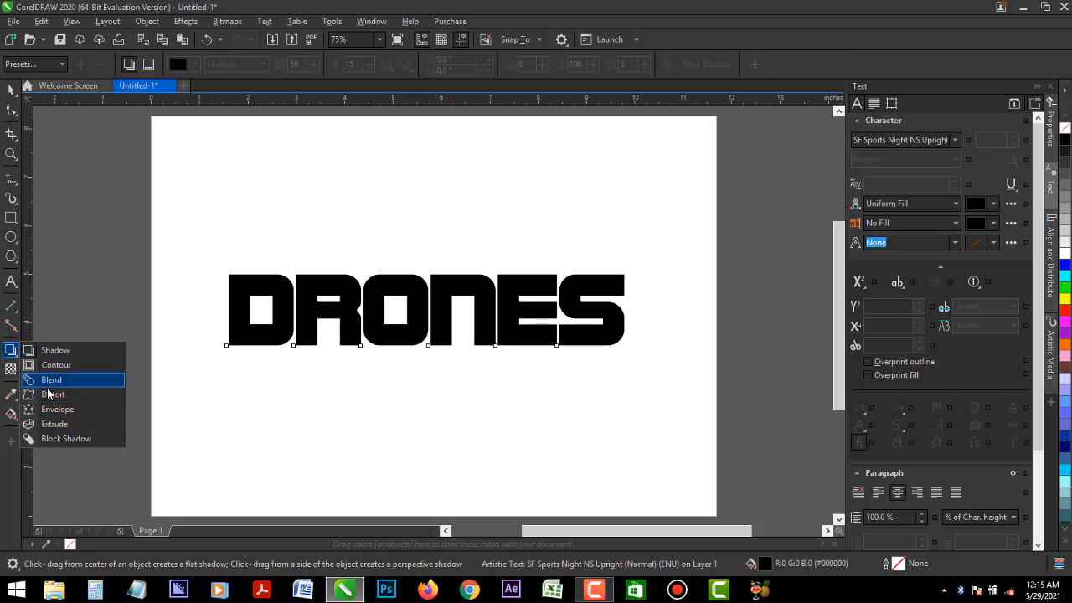
pyautogui.click(13, 159)
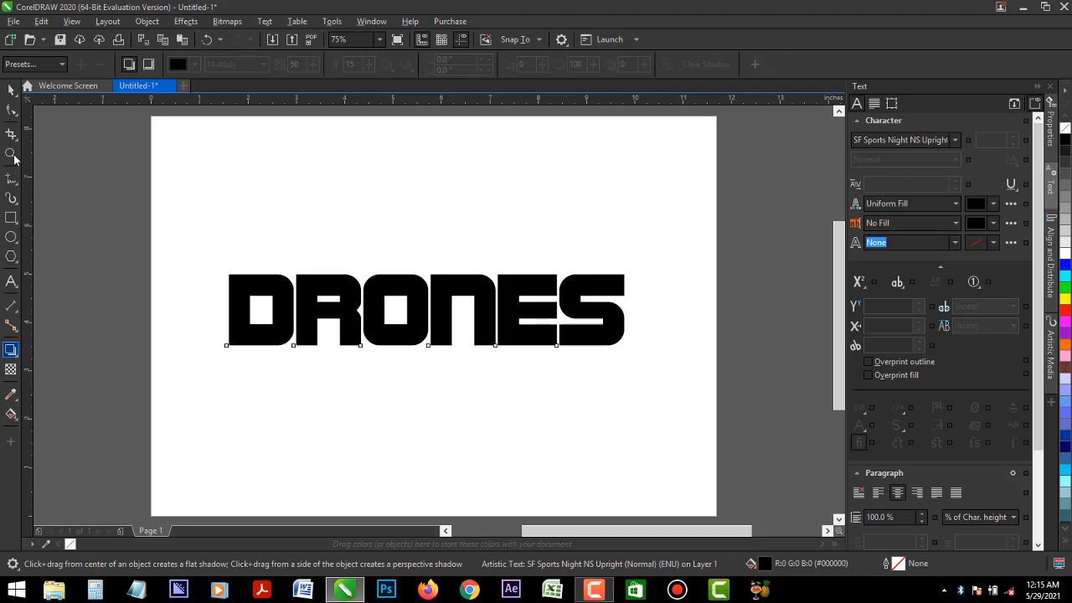
pyautogui.click(13, 92)
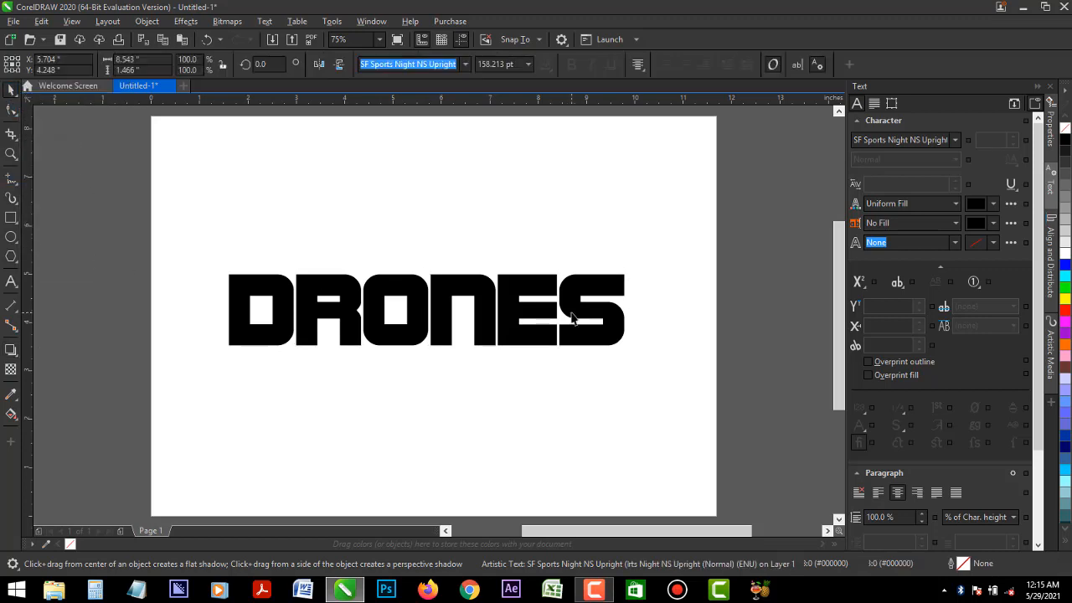
# - Duplicate the DRONES text below the original and align both texts on a common vertical centre line
pyautogui.moveTo(480, 293); pyautogui.dragTo(494, 339)
pyautogui.rightClick(493, 340)
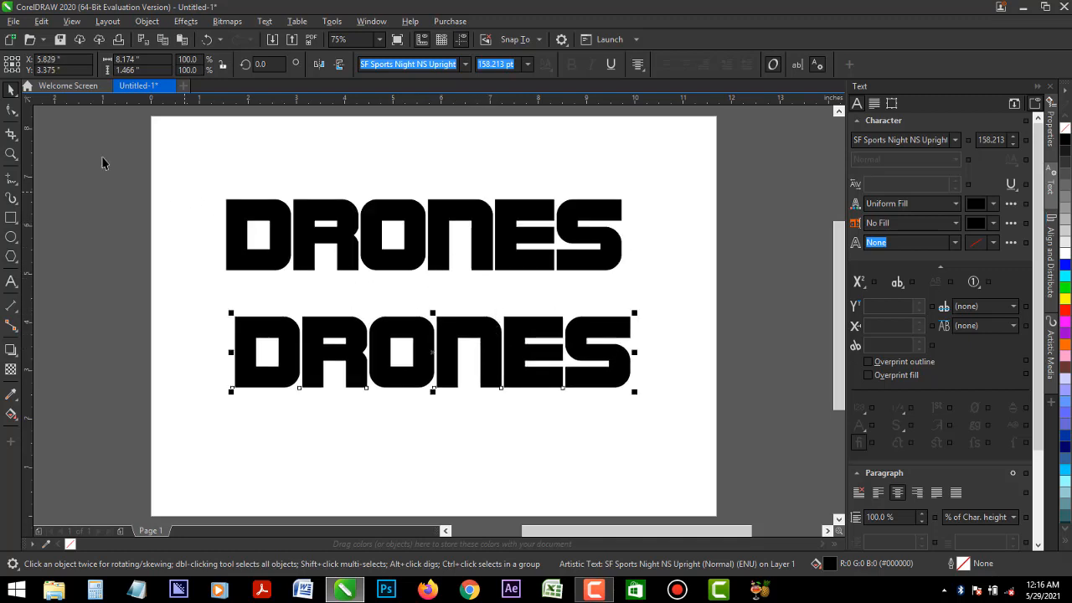
pyautogui.moveTo(103, 160); pyautogui.dragTo(751, 430)
pyautogui.press('c')
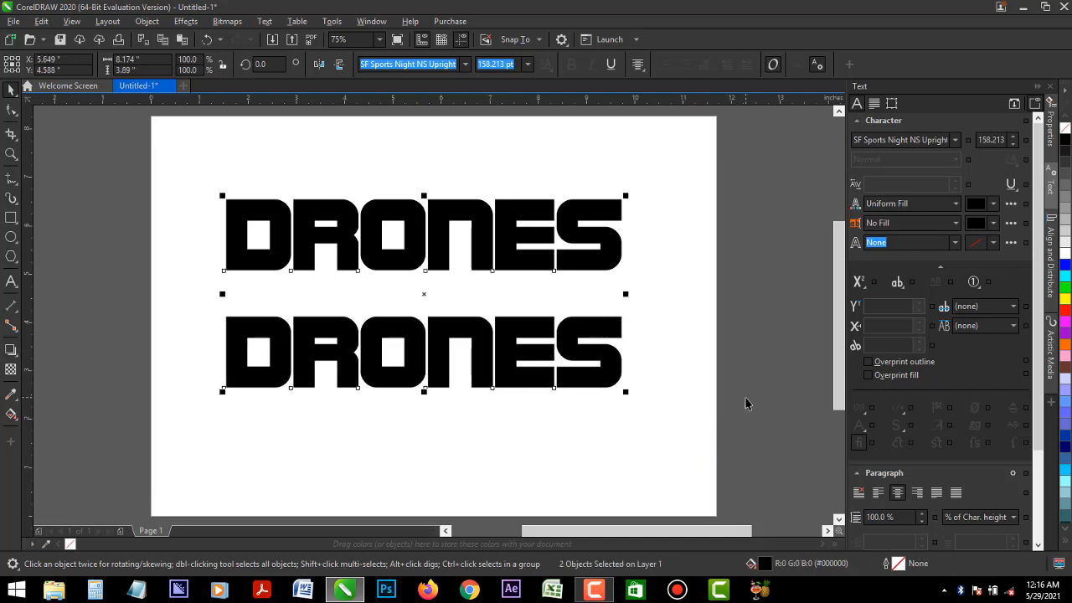
# - Fill the lower DRONES copy with orange (#FF6600)
pyautogui.click(391, 296)
pyautogui.click(426, 352)
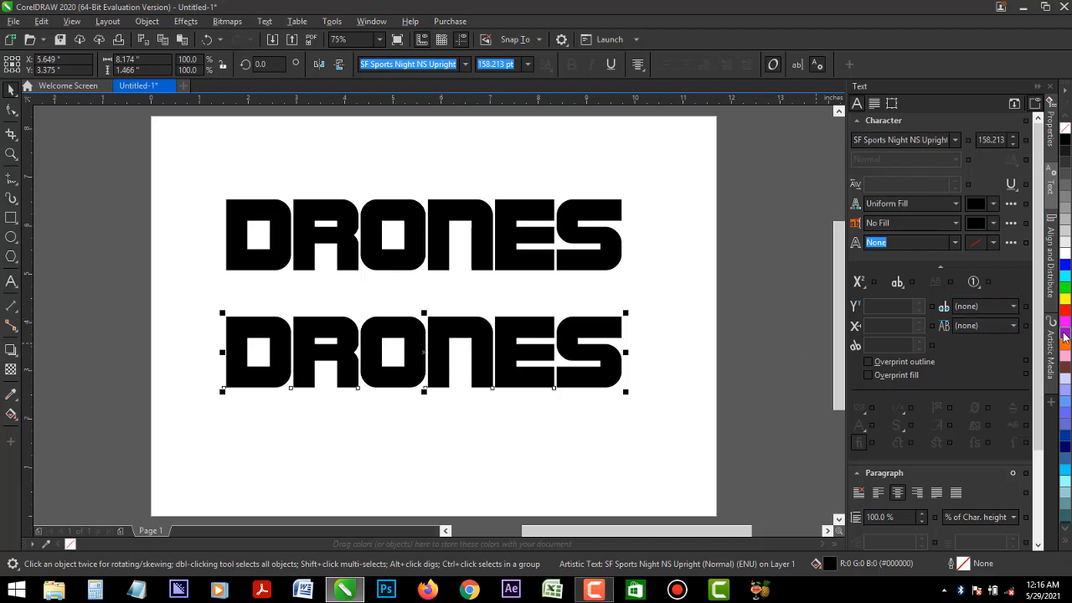
pyautogui.click(1065, 344)
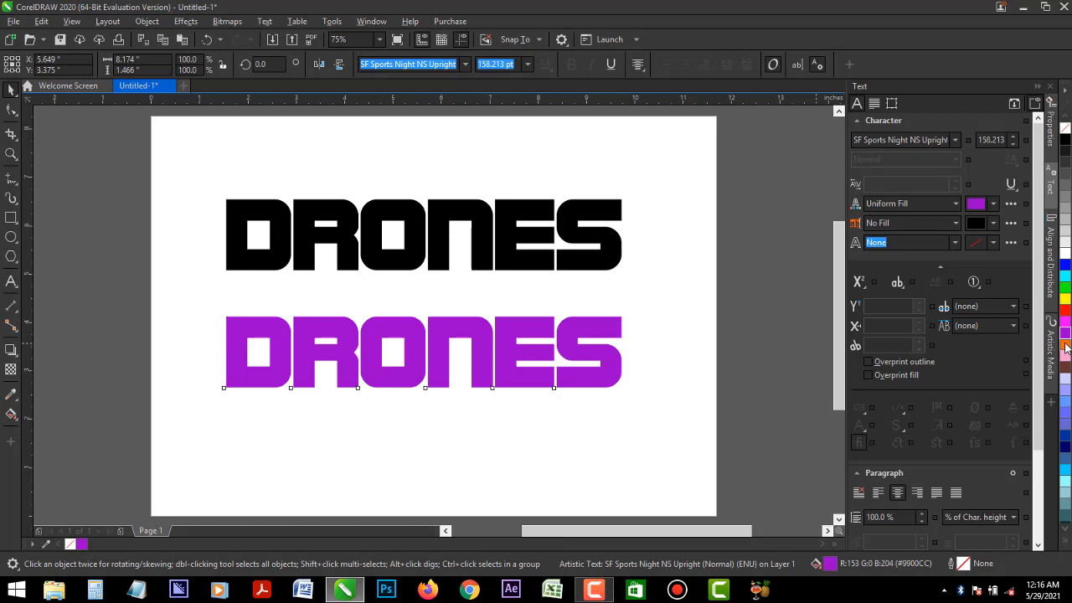
pyautogui.click(1065, 349)
# - Blend the black DRONES text into the orange copy and move the copy up, making the blend about 1.94 inches tall
pyautogui.click(381, 261)
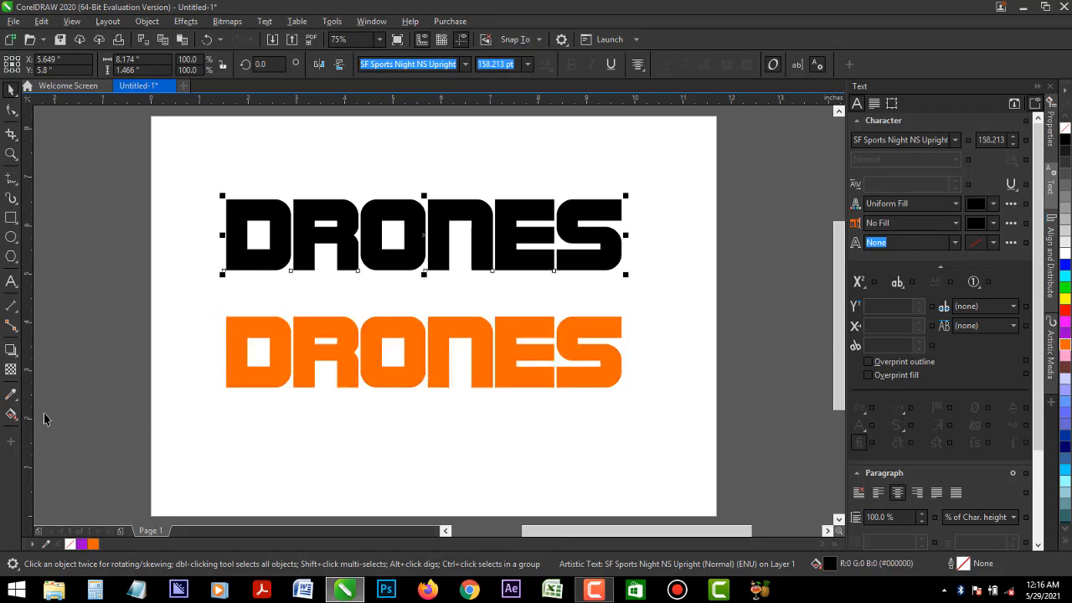
pyautogui.click(13, 359)
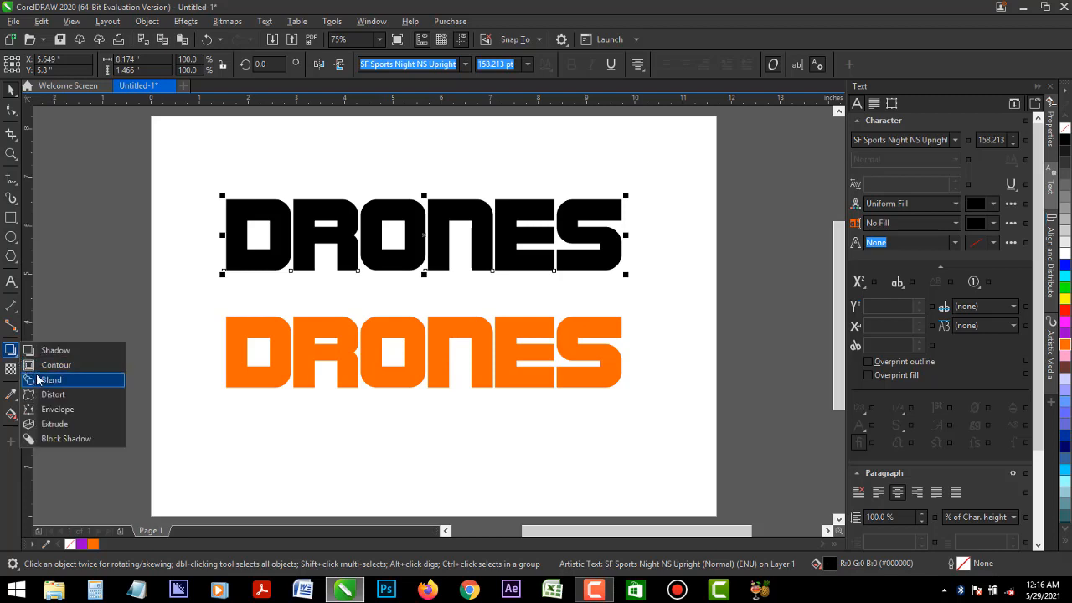
pyautogui.click(41, 377)
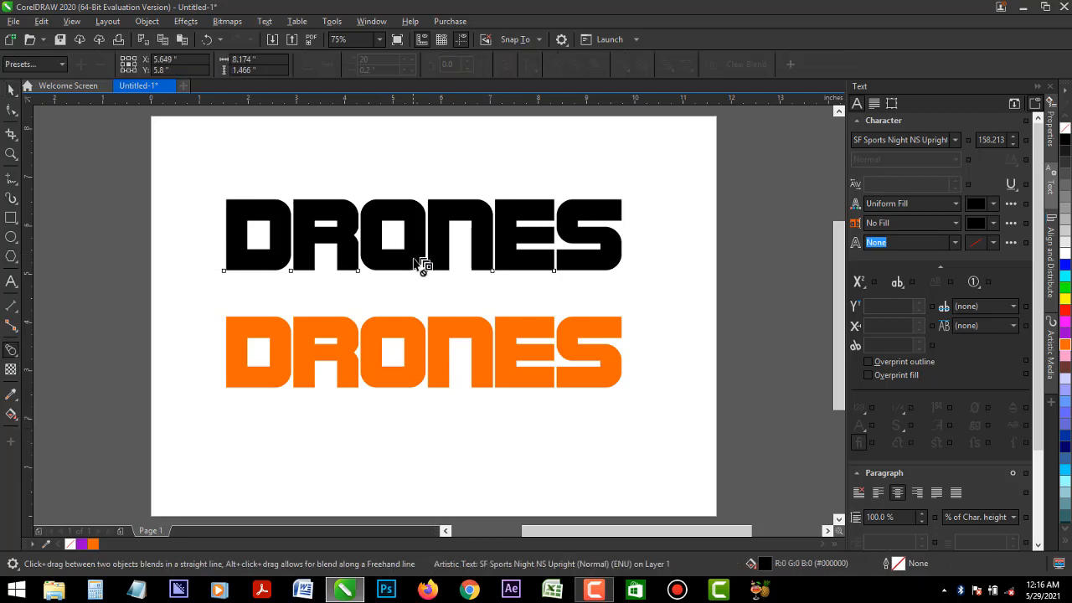
pyautogui.moveTo(417, 256); pyautogui.dragTo(428, 354)
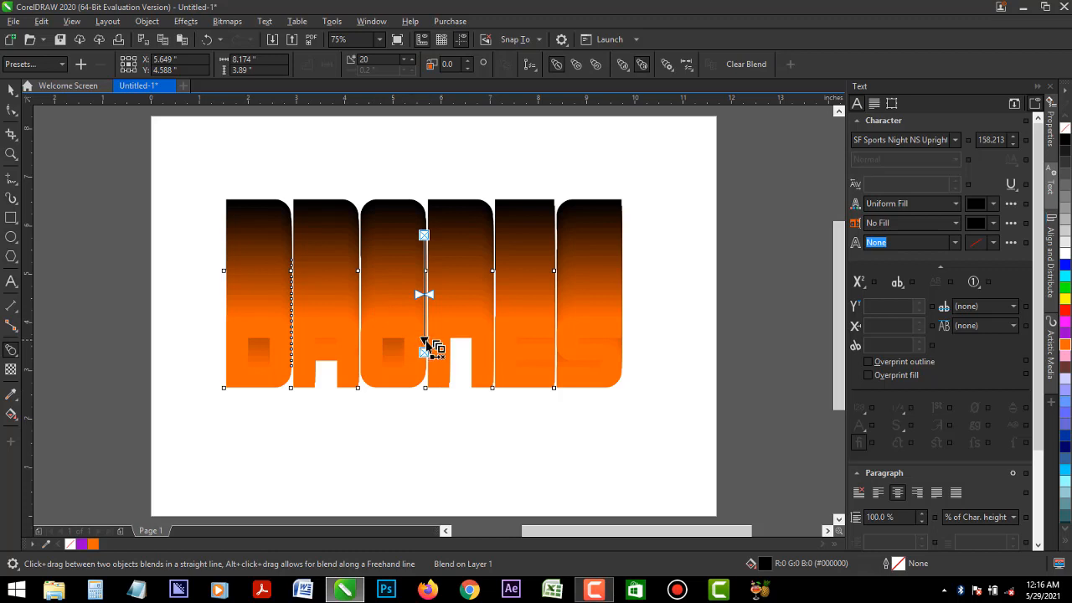
pyautogui.moveTo(424, 352); pyautogui.dragTo(424, 258)
pyautogui.click(12, 89)
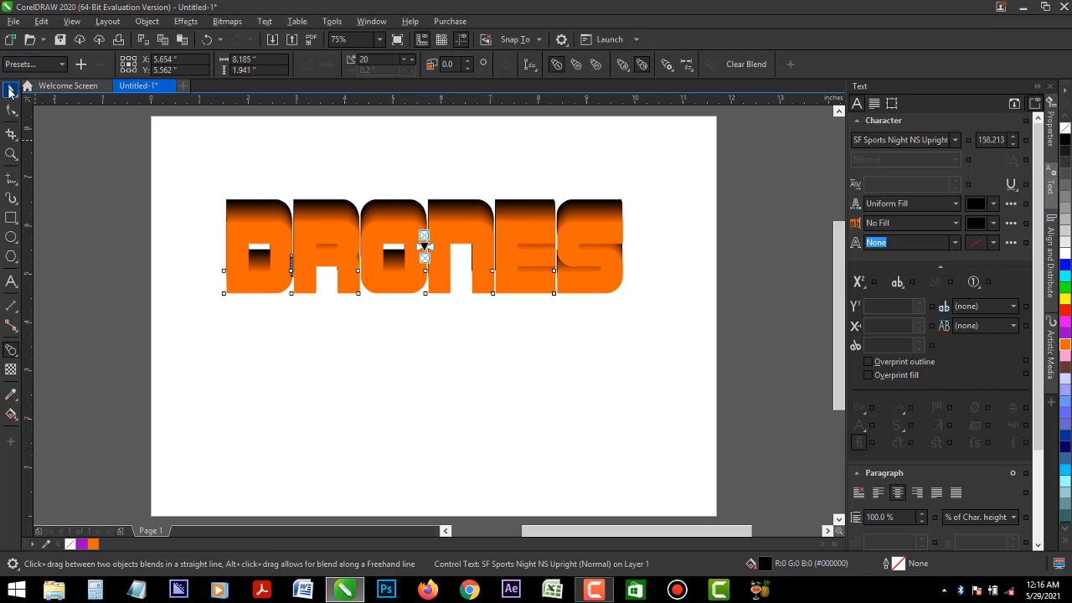
# - Try to apply a fountain fill across the blended DRONES text
pyautogui.click(404, 247)
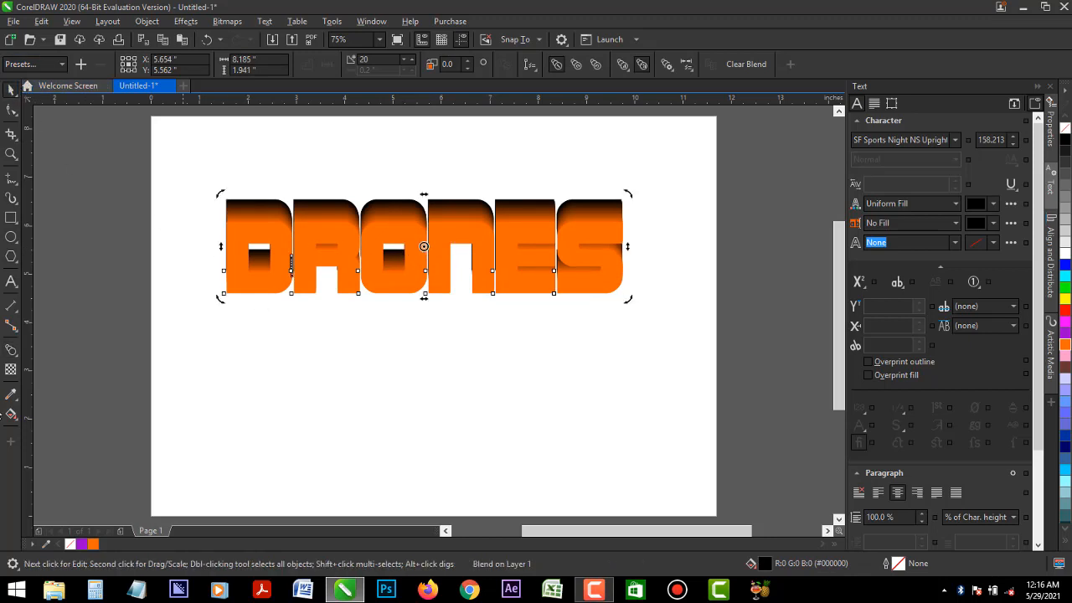
pyautogui.click(11, 415)
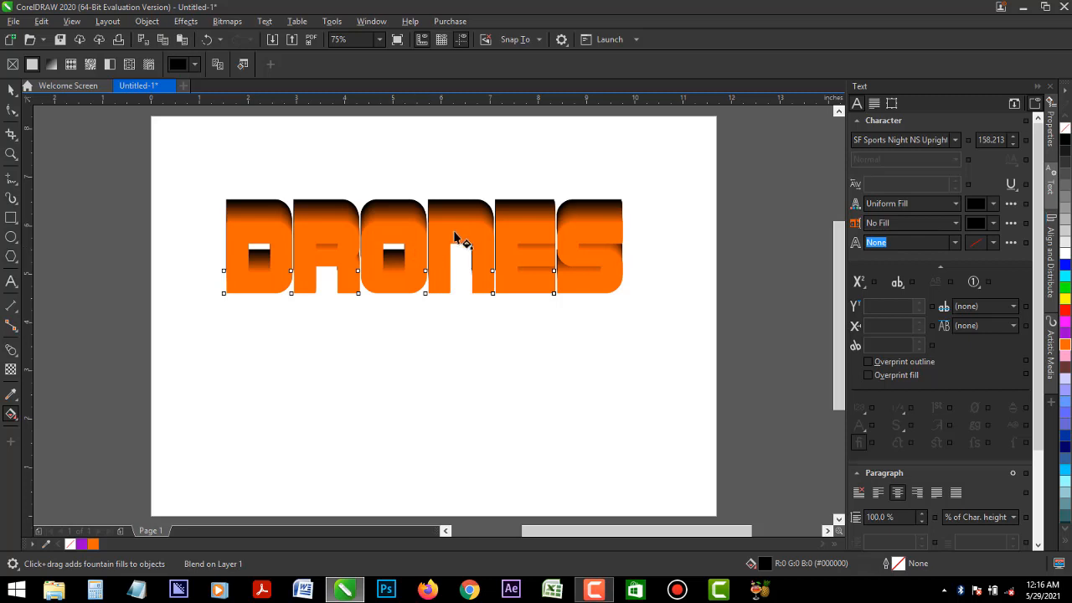
pyautogui.moveTo(517, 211); pyautogui.dragTo(308, 270)
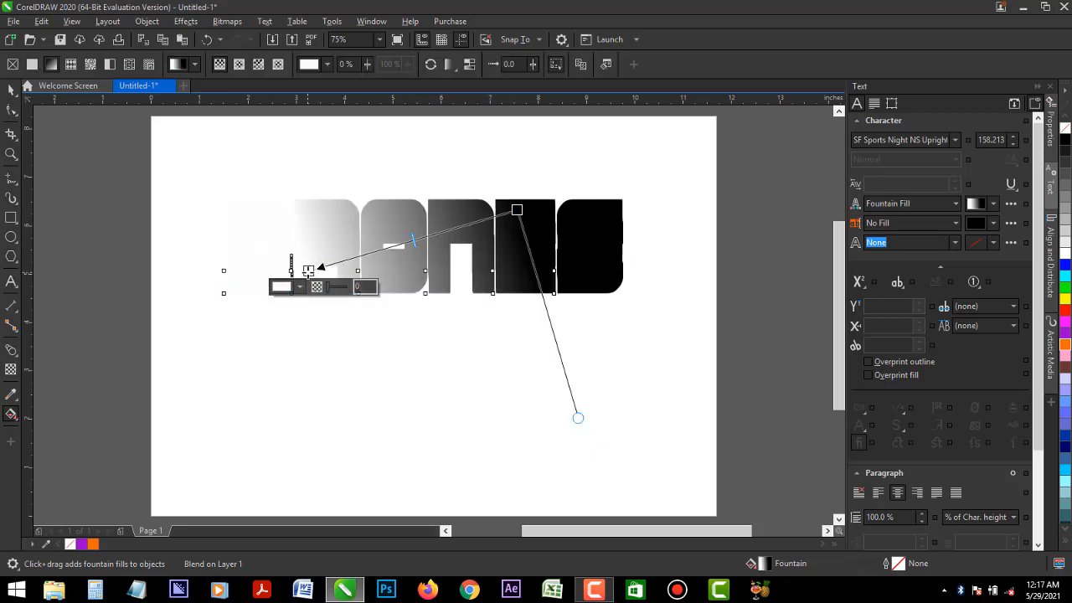
pyautogui.moveTo(1065, 345); pyautogui.dragTo(308, 271)
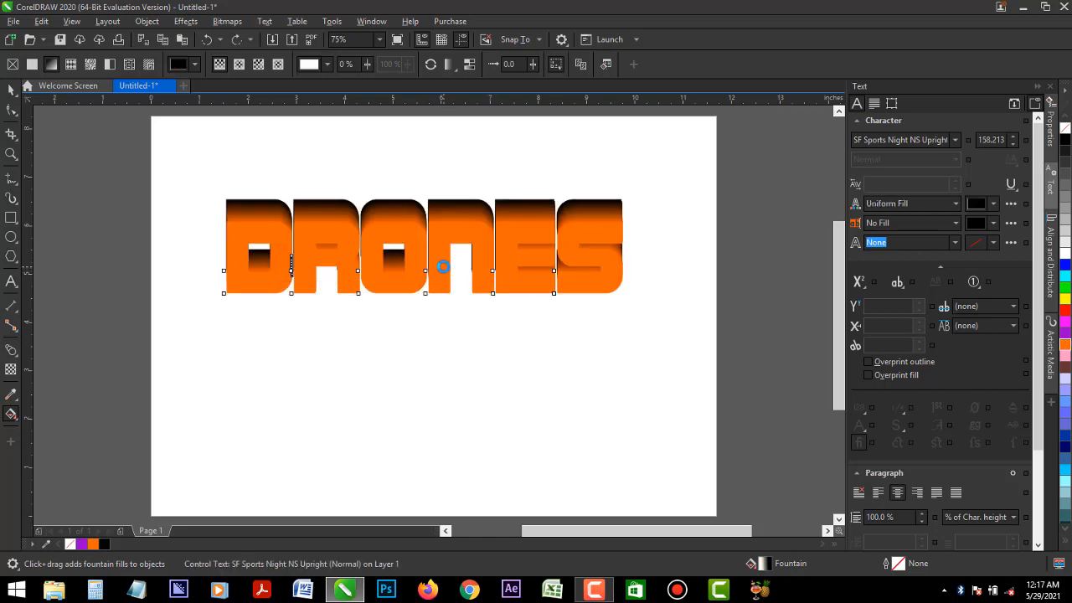
pyautogui.click(73, 167)
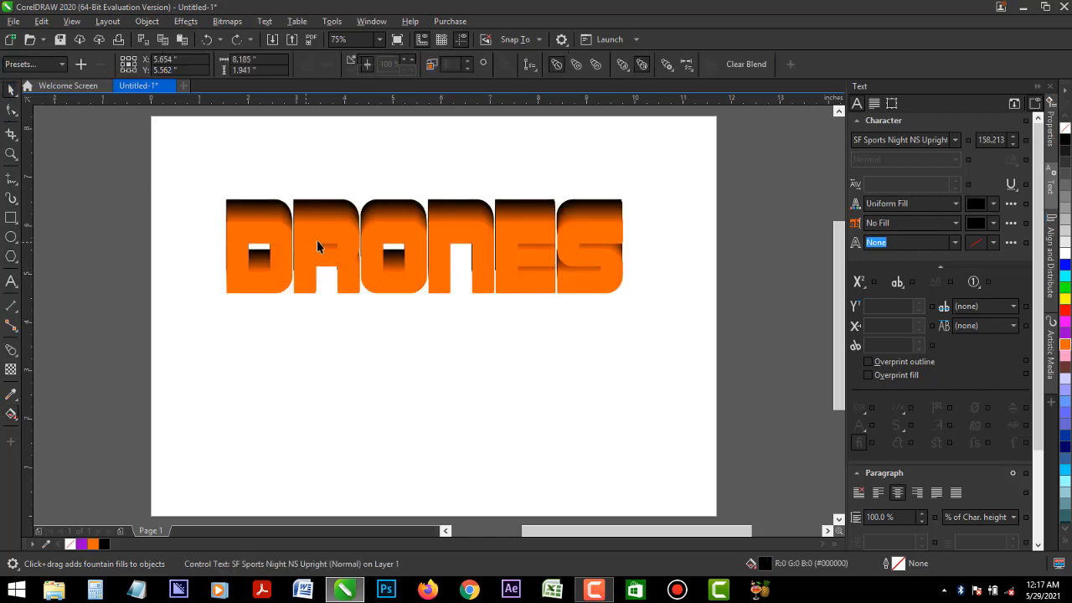
# - Try moving the orange front text down and diagonally to lengthen the blend, undoing each move
pyautogui.moveTo(342, 233); pyautogui.dragTo(341, 319)
pyautogui.hotkey('ctrl', 'z')
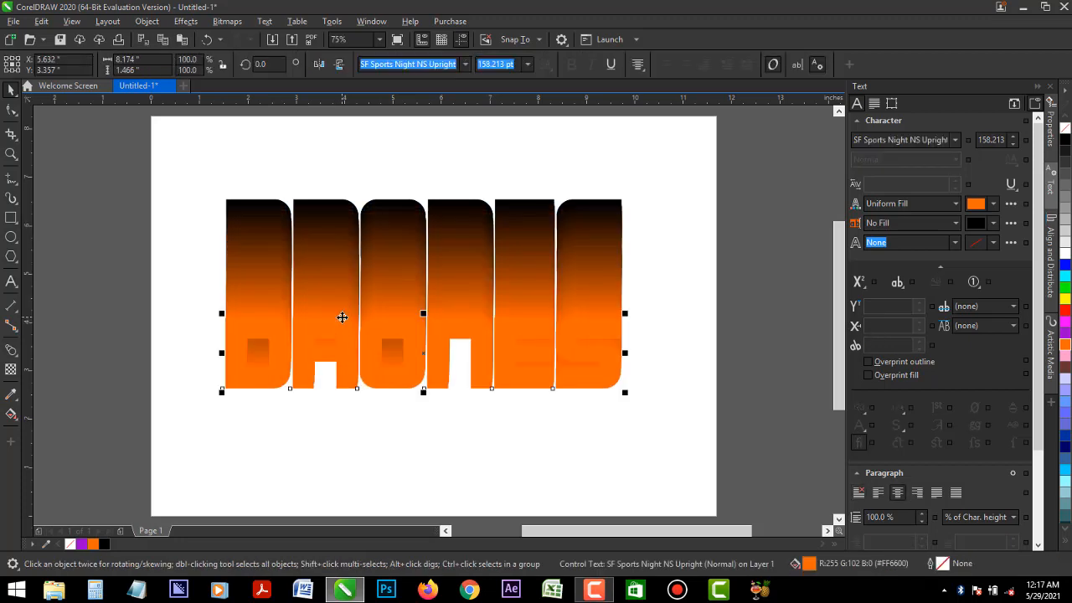
pyautogui.click(146, 22)
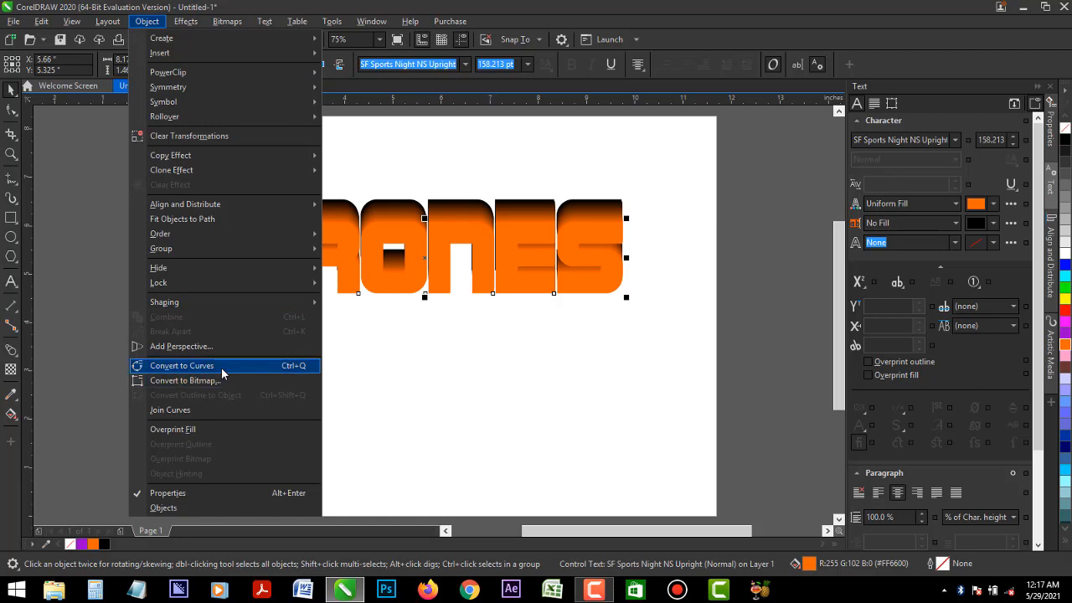
pyautogui.click(81, 256)
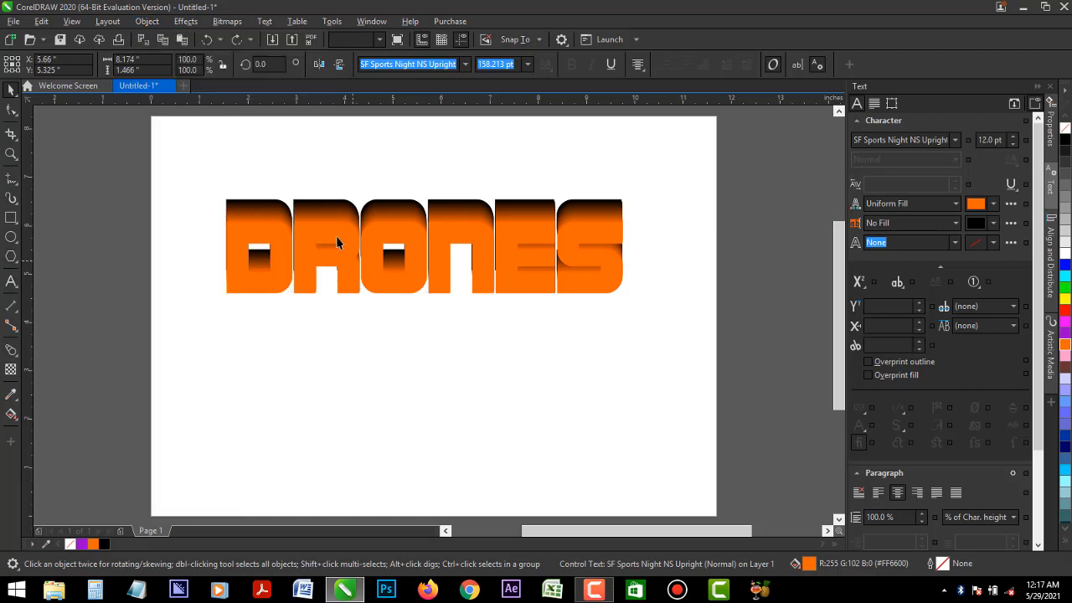
pyautogui.moveTo(337, 242); pyautogui.dragTo(385, 298)
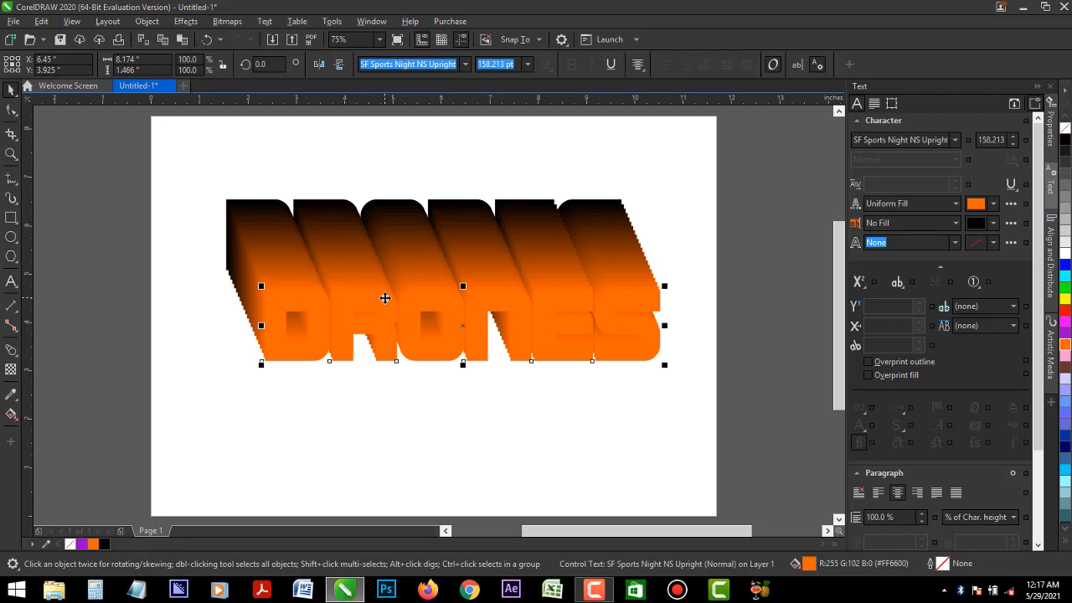
pyautogui.hotkey('ctrl', 'z')
# - Move the blend's black start text up so the blend is about 2.84 inches tall, and break the blend apart
pyautogui.click(428, 270)
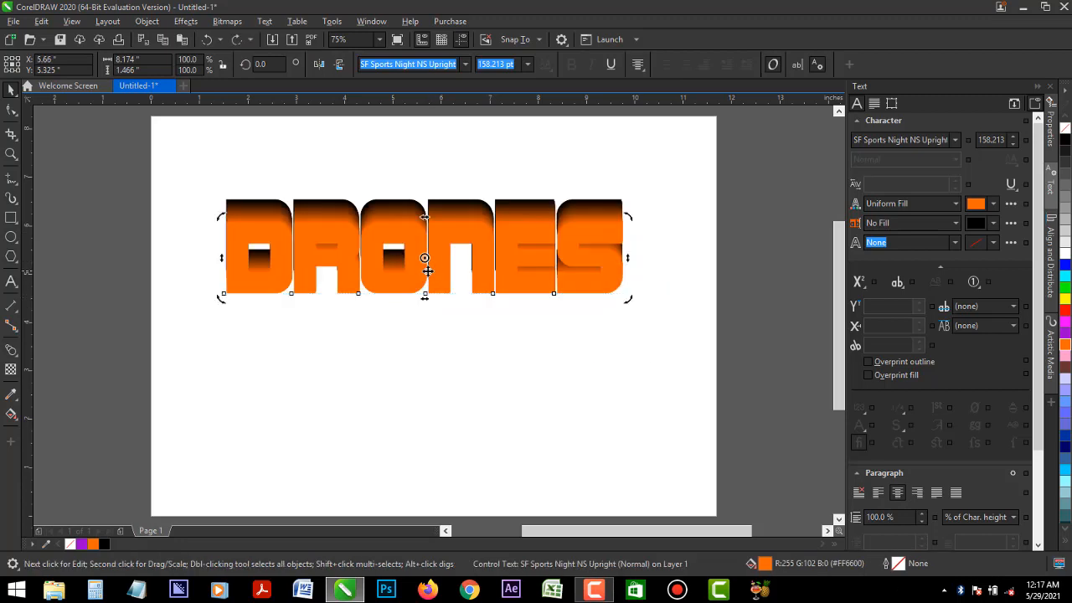
pyautogui.click(11, 350)
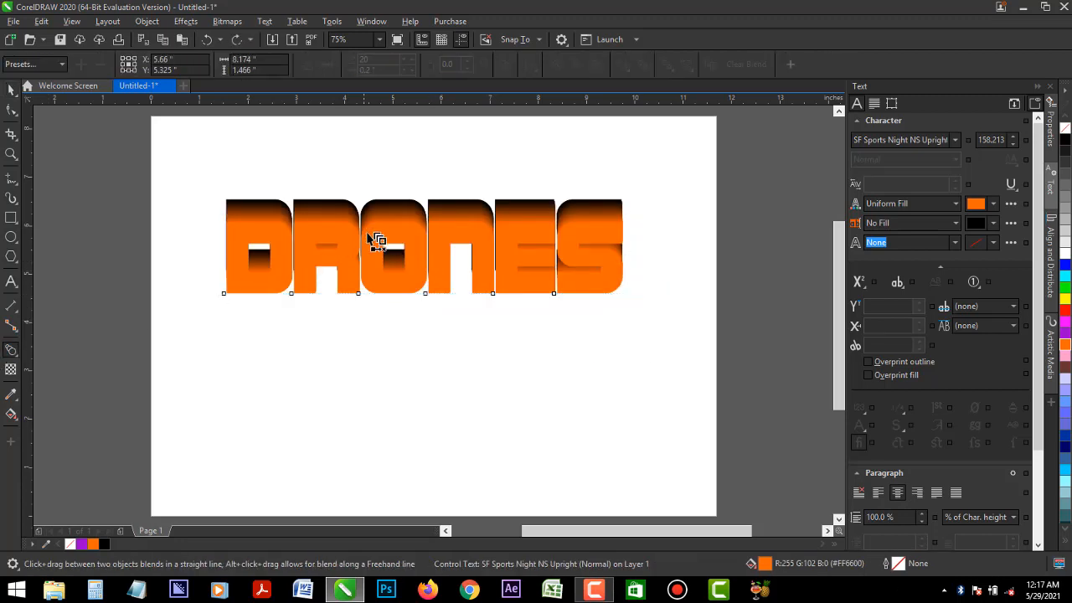
pyautogui.click(146, 21)
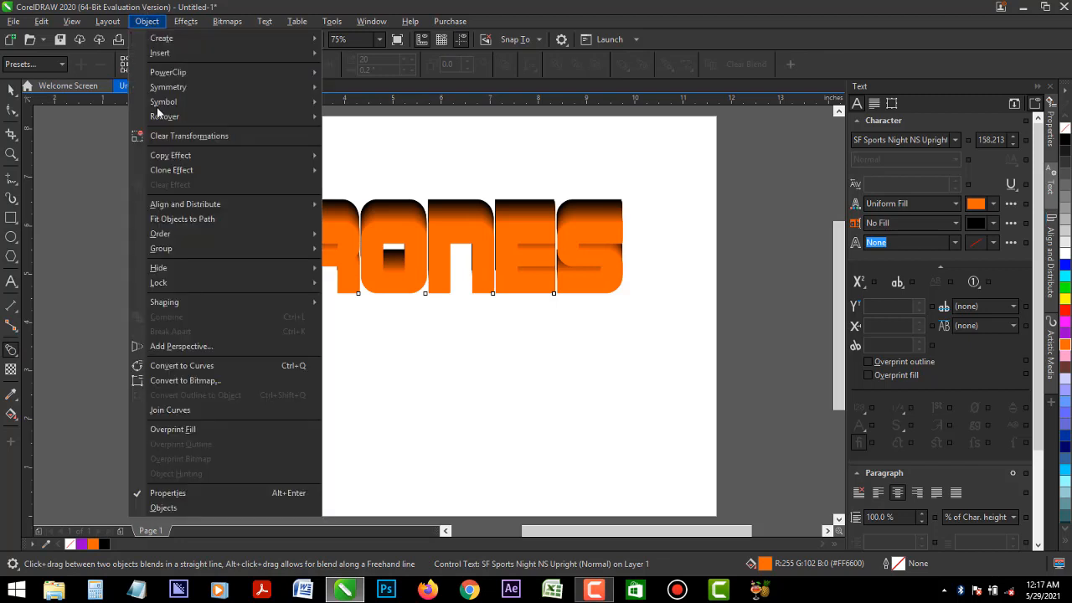
pyautogui.click(446, 243)
pyautogui.click(430, 238)
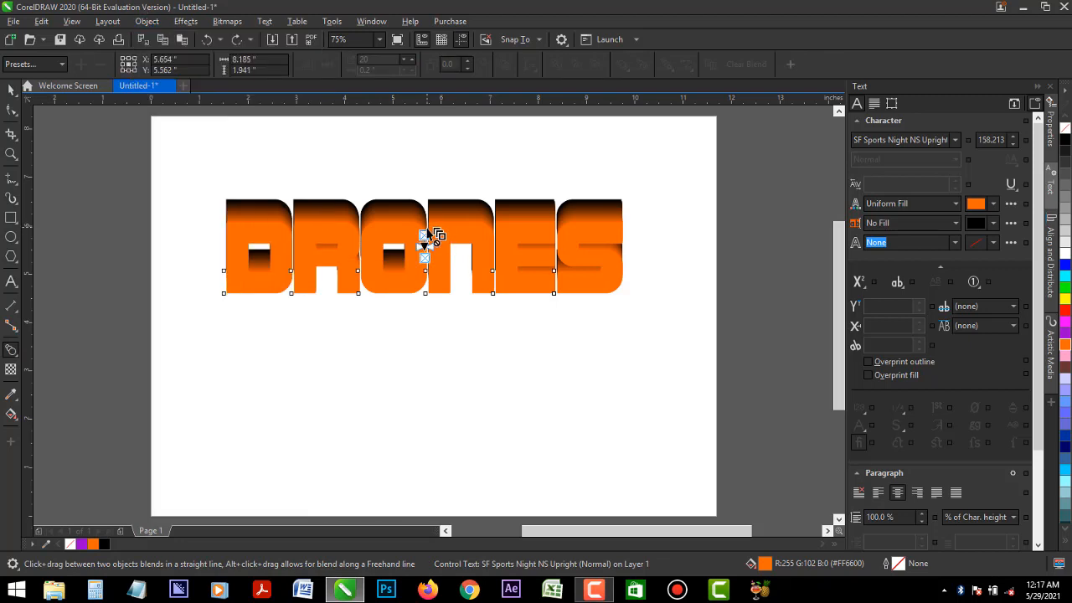
pyautogui.moveTo(425, 238); pyautogui.dragTo(421, 192)
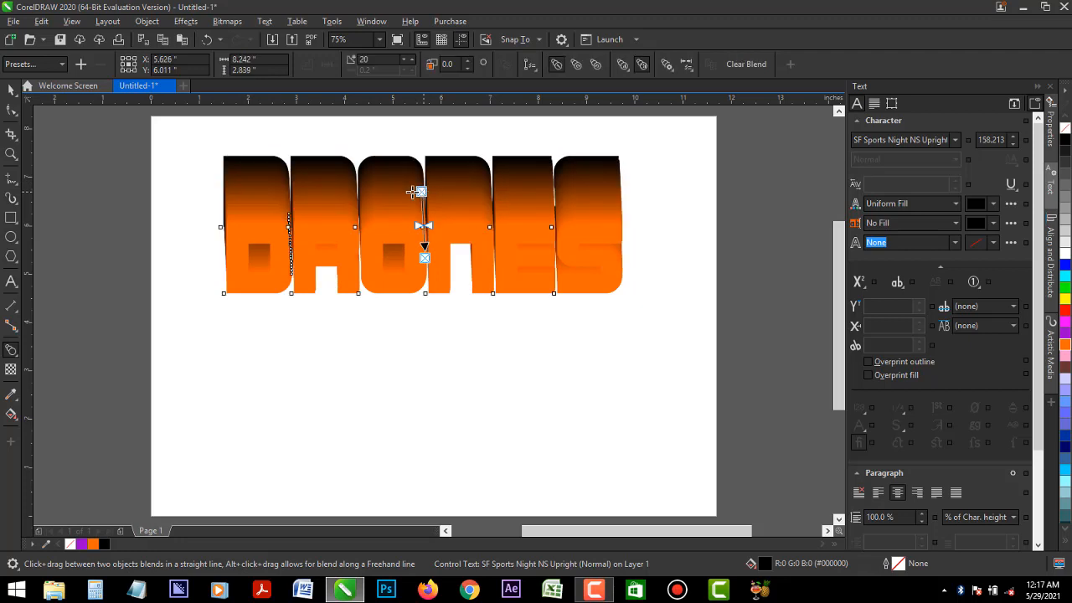
pyautogui.click(146, 22)
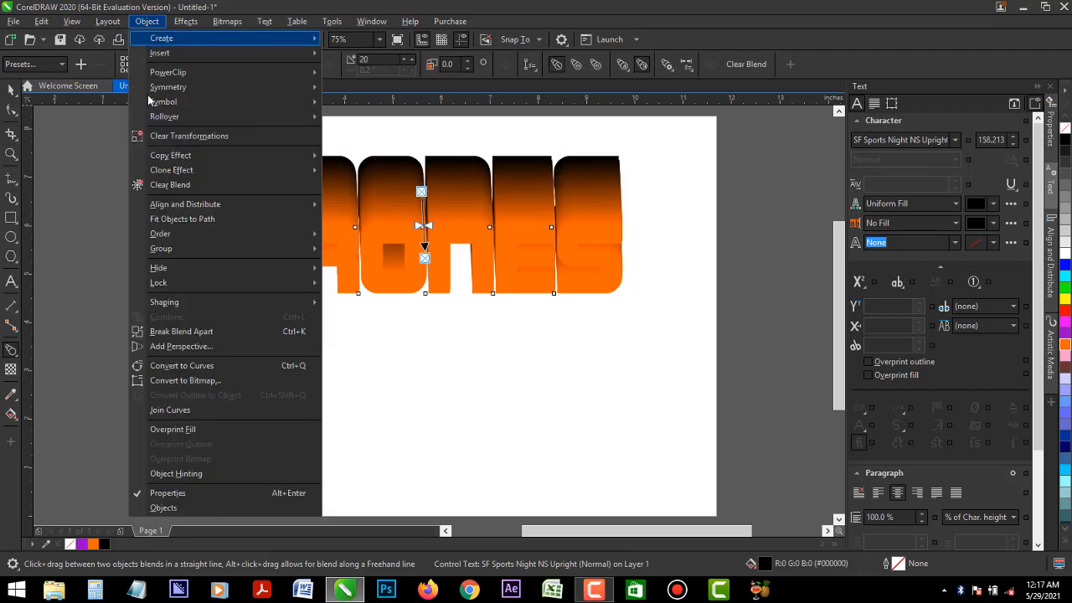
pyautogui.click(198, 332)
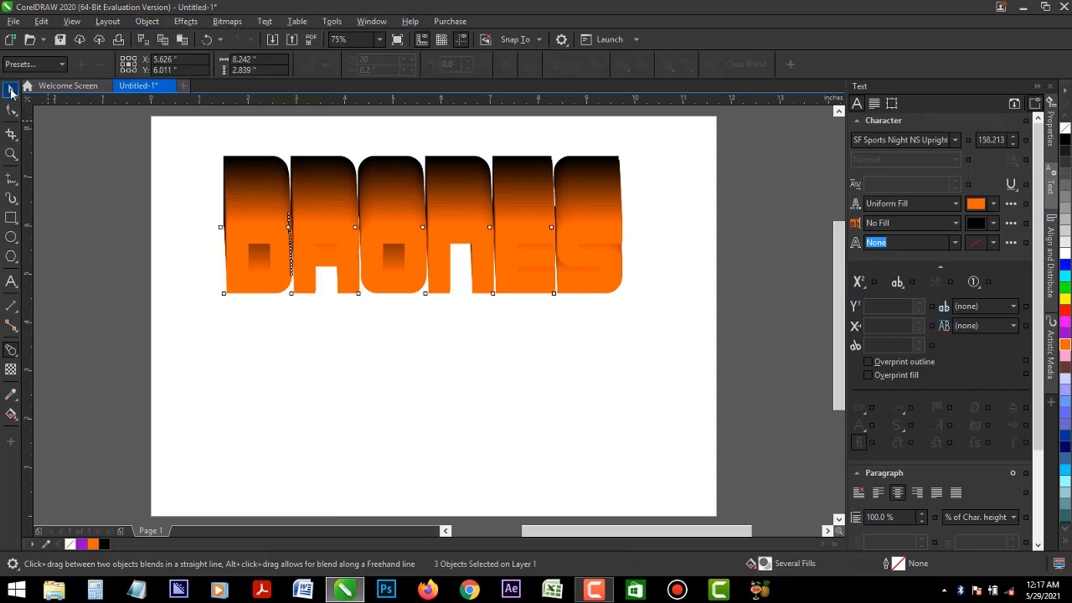
# - Give the orange front DRONES text a linear fountain fill running from red at the S to purple at the D
pyautogui.click(312, 271)
pyautogui.click(10, 413)
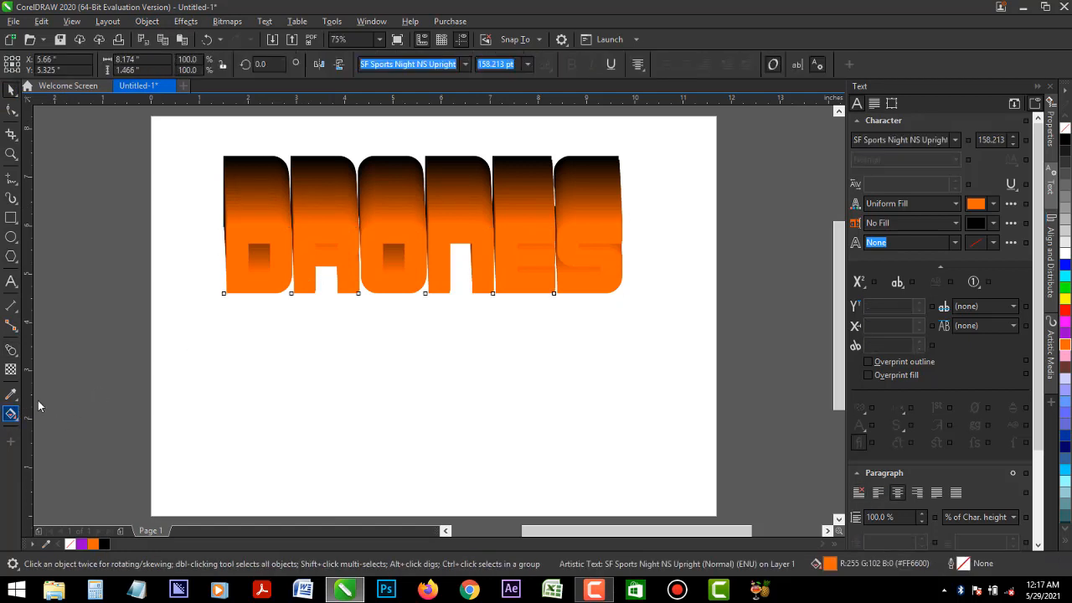
pyautogui.moveTo(594, 232); pyautogui.dragTo(248, 266)
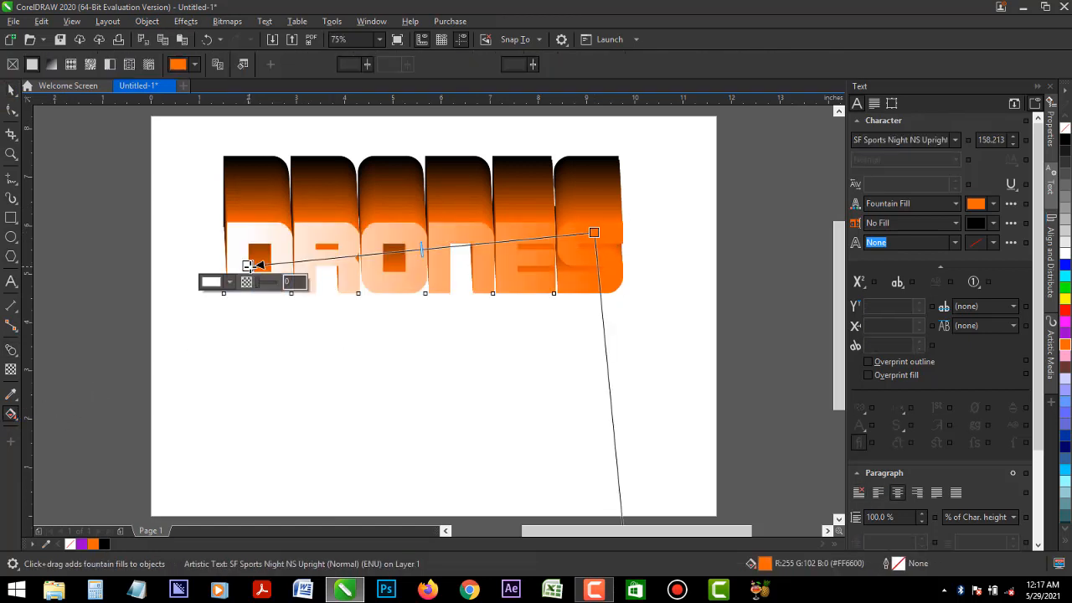
pyautogui.click(81, 544)
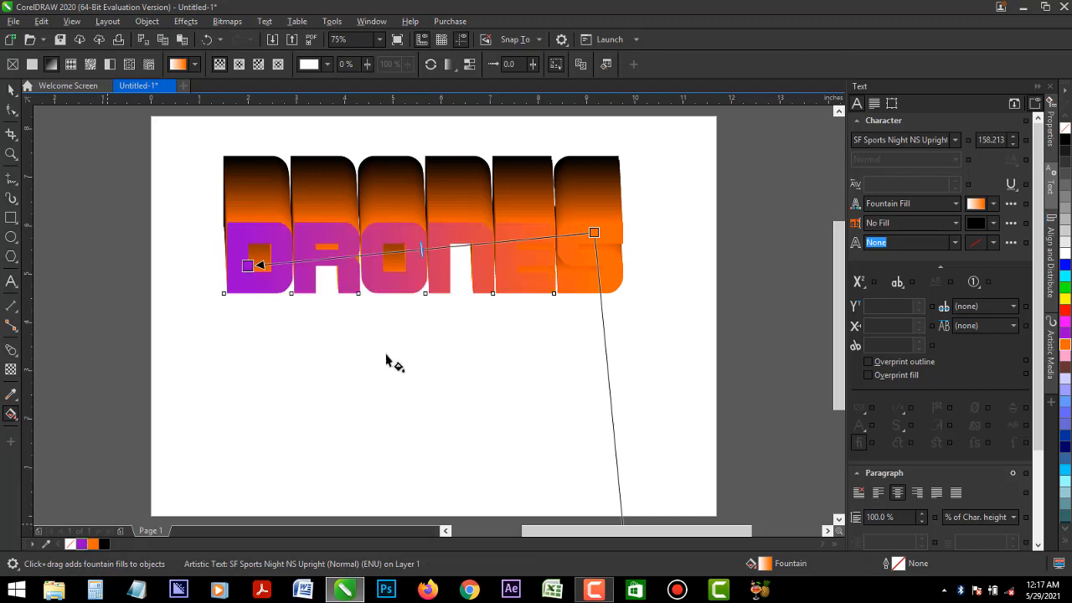
pyautogui.click(594, 232)
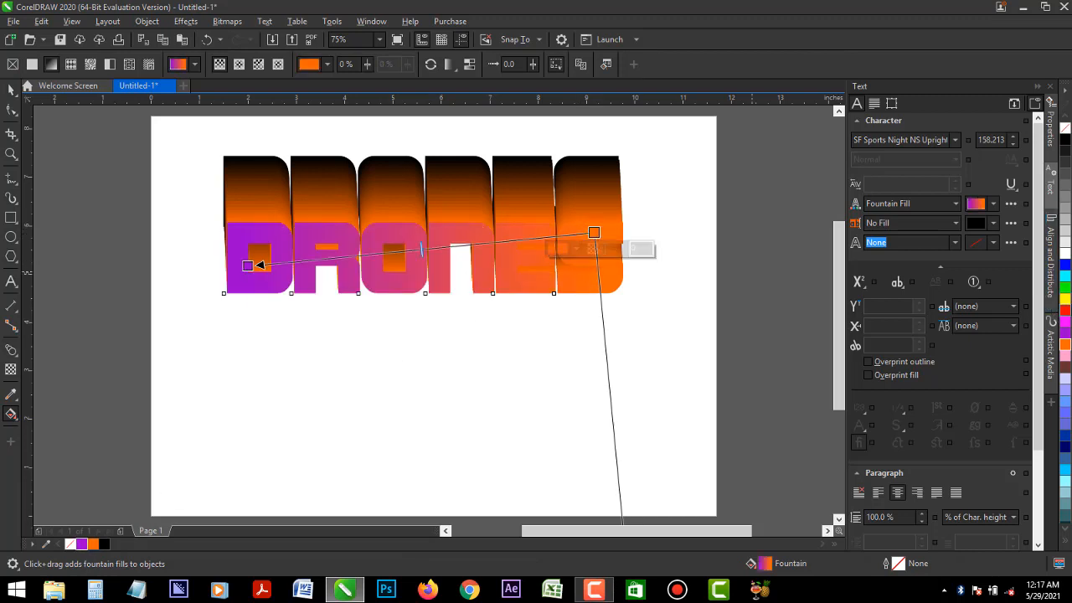
pyautogui.click(1067, 311)
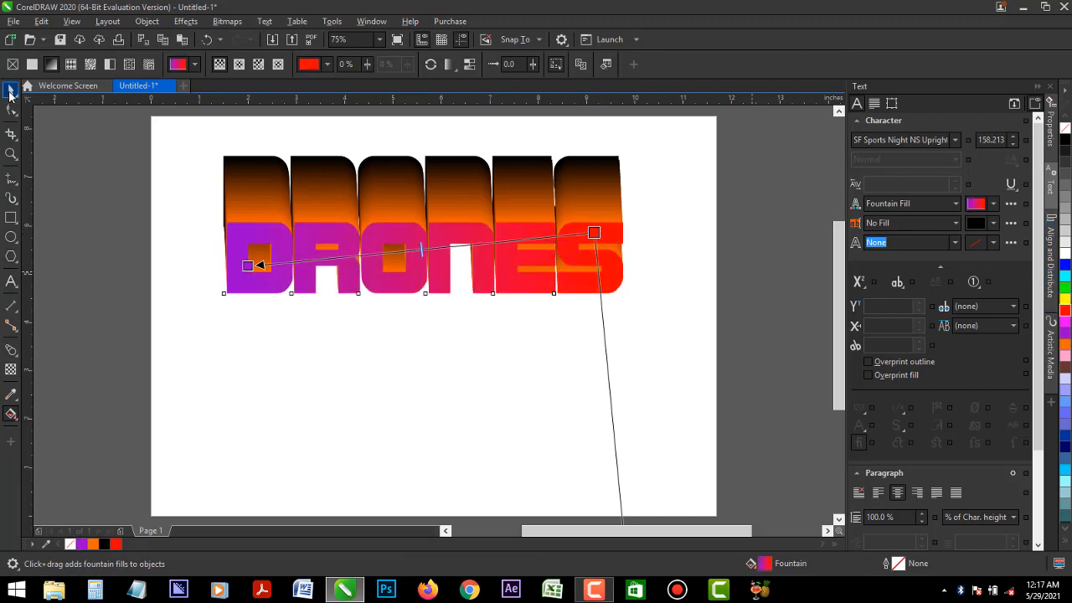
# - Ungroup the blend's intermediate copies behind the front DRONES text
pyautogui.click(11, 91)
pyautogui.click(336, 219)
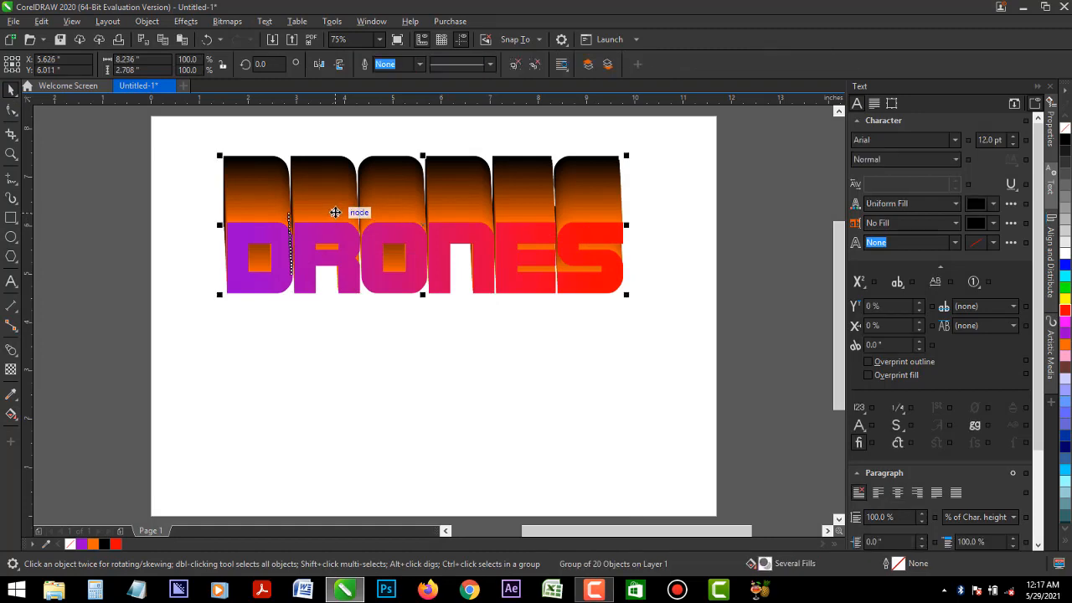
pyautogui.moveTo(346, 158); pyautogui.dragTo(342, 148)
pyautogui.hotkey('ctrl', 'u')
# - Recolour three separate layers behind the front text green, orange and dark brown to form stripes
pyautogui.click(573, 223)
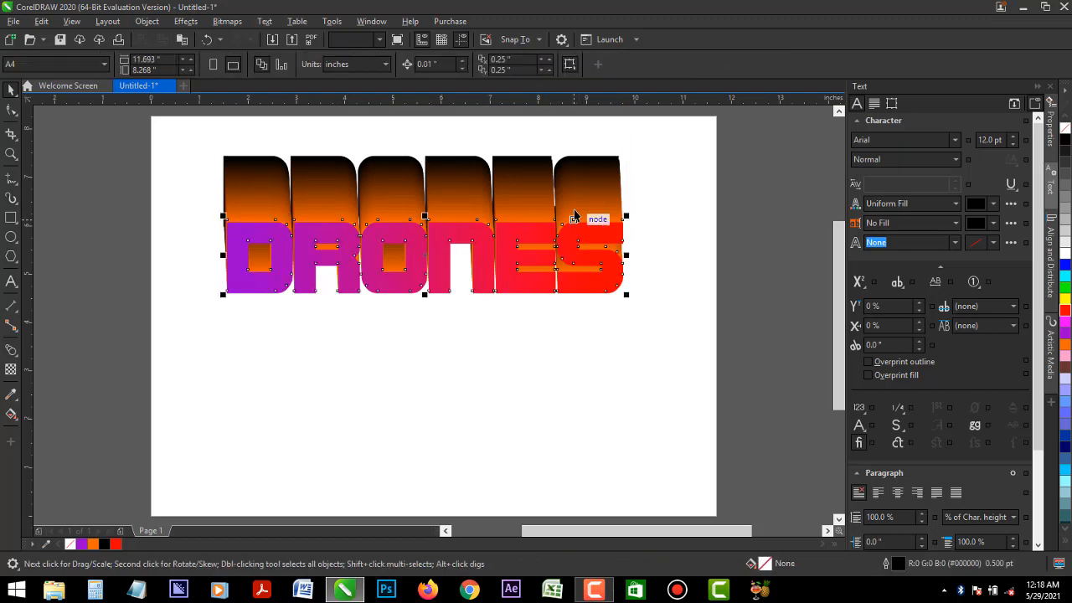
pyautogui.click(574, 208)
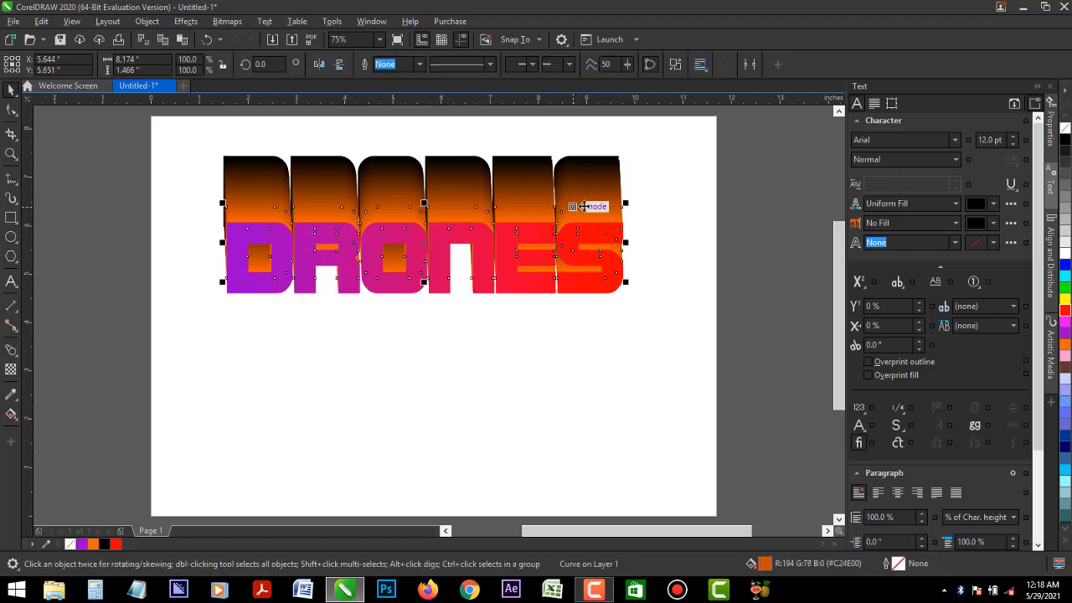
pyautogui.rightClick(1066, 286)
pyautogui.click(536, 185)
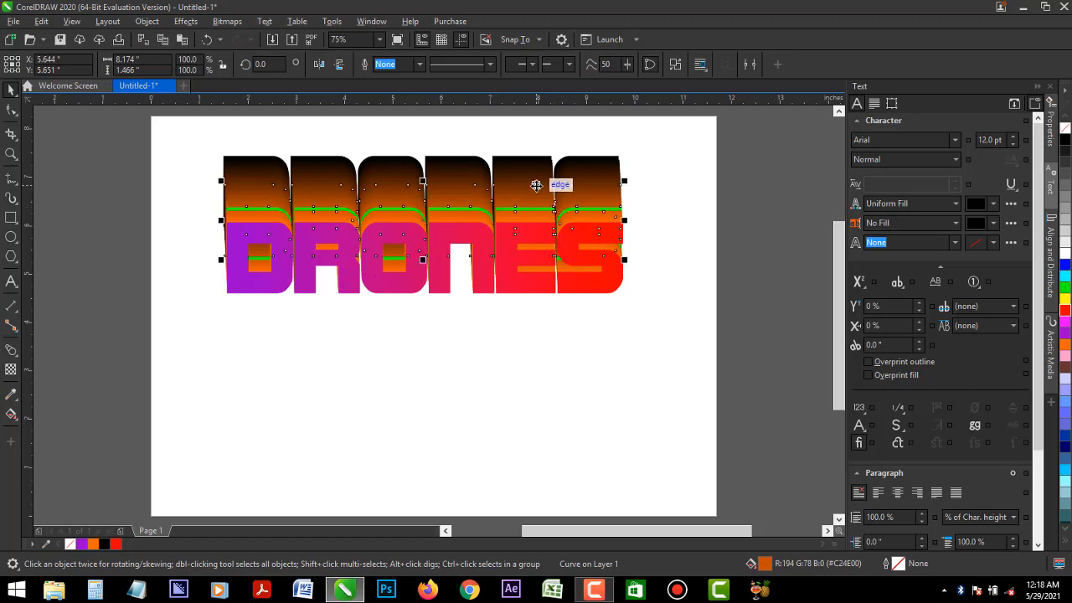
pyautogui.click(1066, 345)
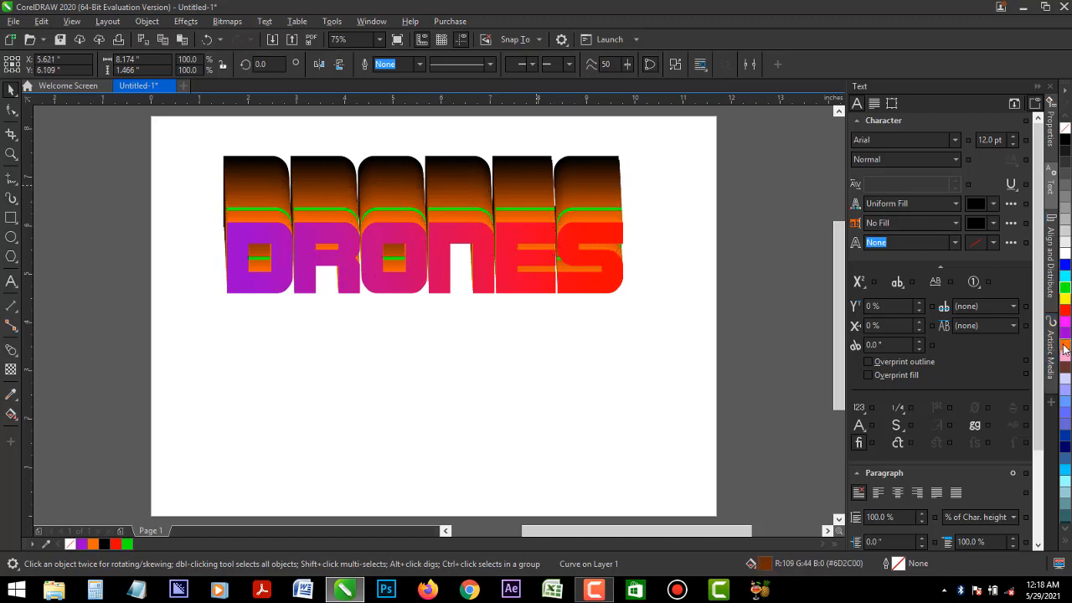
pyautogui.click(453, 194)
pyautogui.click(453, 194)
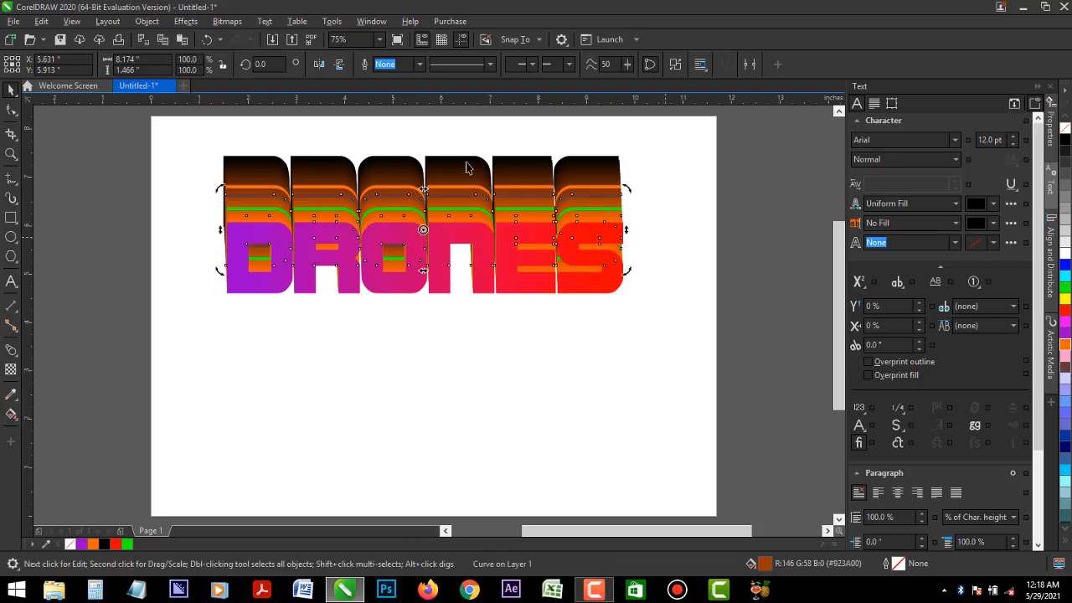
# - Recolour two layers near the back of the stack, one white and the one behind it pink
pyautogui.click(445, 175)
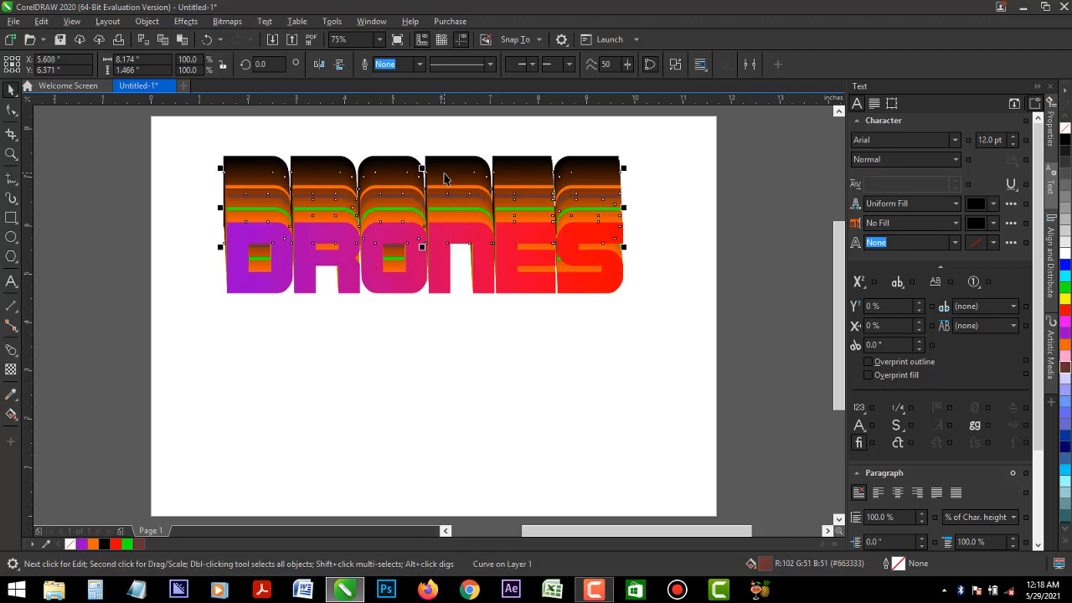
pyautogui.rightClick(1065, 257)
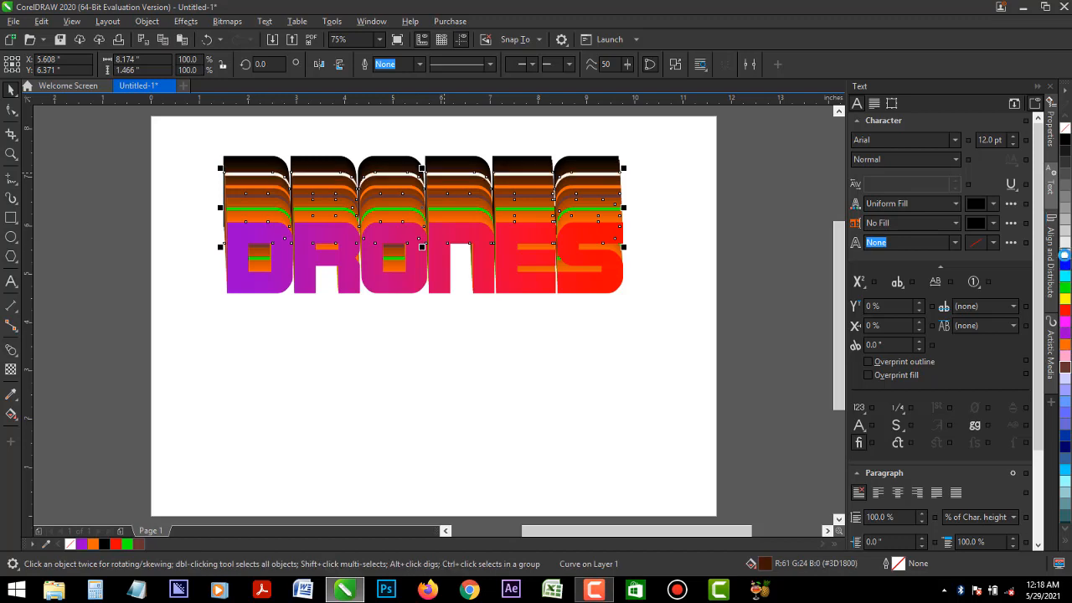
pyautogui.click(1065, 257)
pyautogui.click(458, 165)
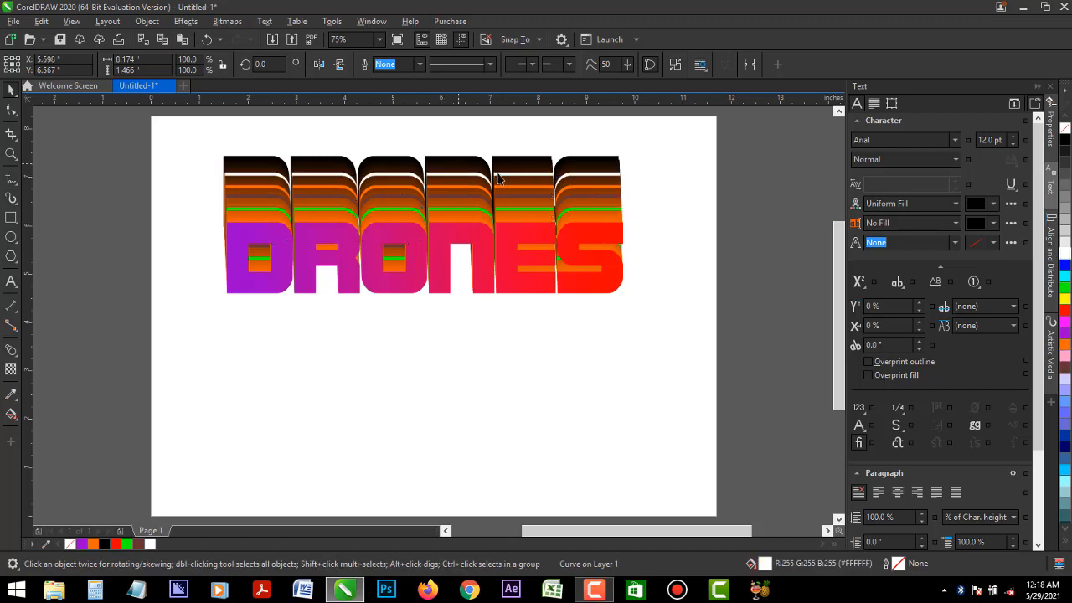
pyautogui.click(1065, 357)
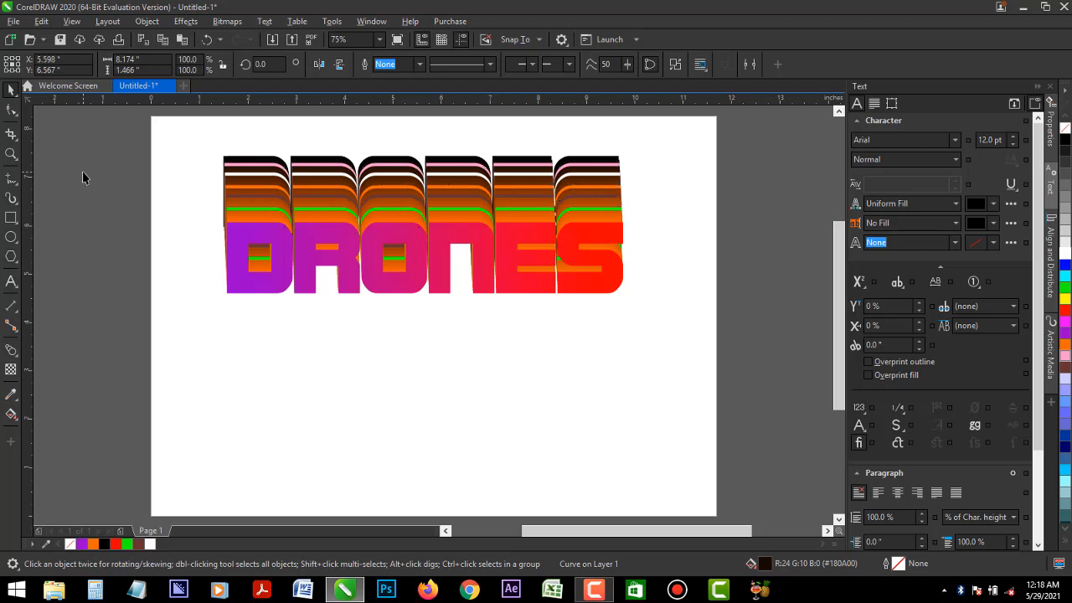
# - Try moving the purple-red front text slightly up, and undo the move
pyautogui.moveTo(415, 252); pyautogui.dragTo(413, 239)
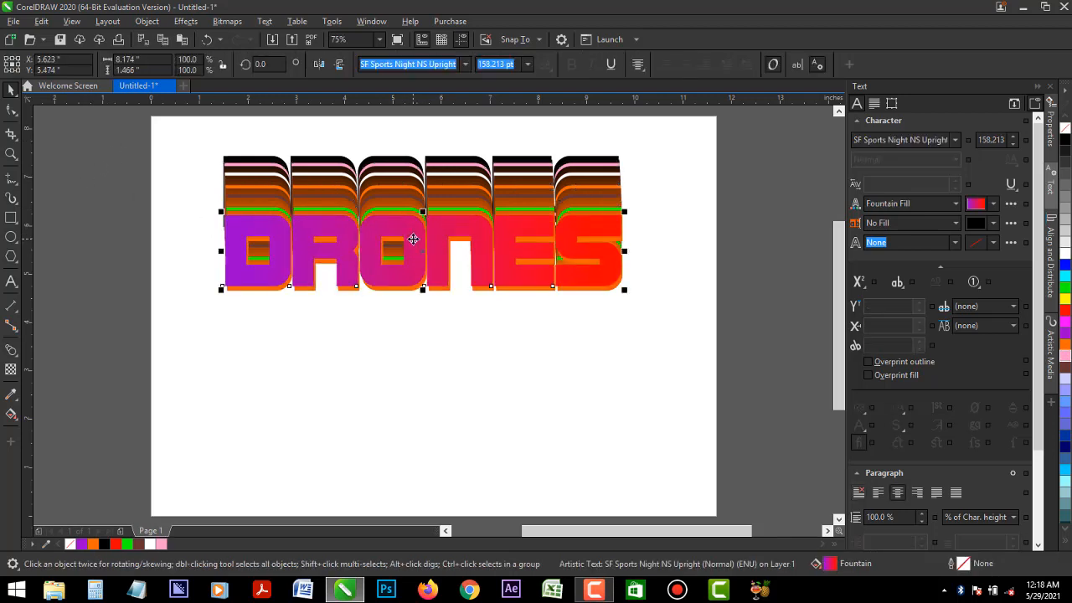
pyautogui.hotkey('ctrl', 'z')
pyautogui.click(51, 160)
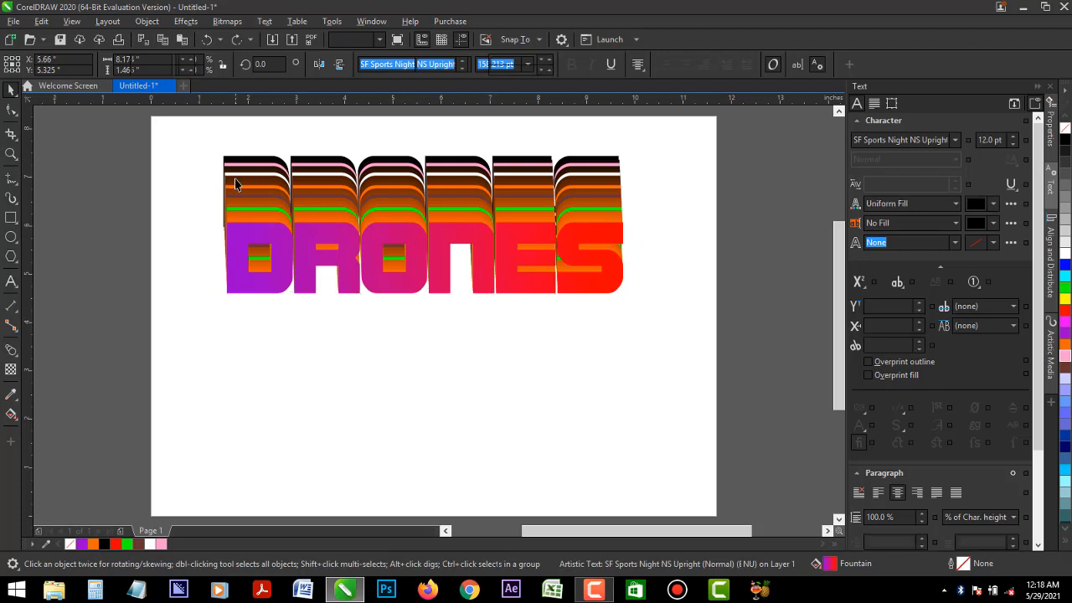
# - Move the purple-red front text and the layers closest to it straight down, separating them from the rear layers
pyautogui.moveTo(102, 133); pyautogui.dragTo(721, 335)
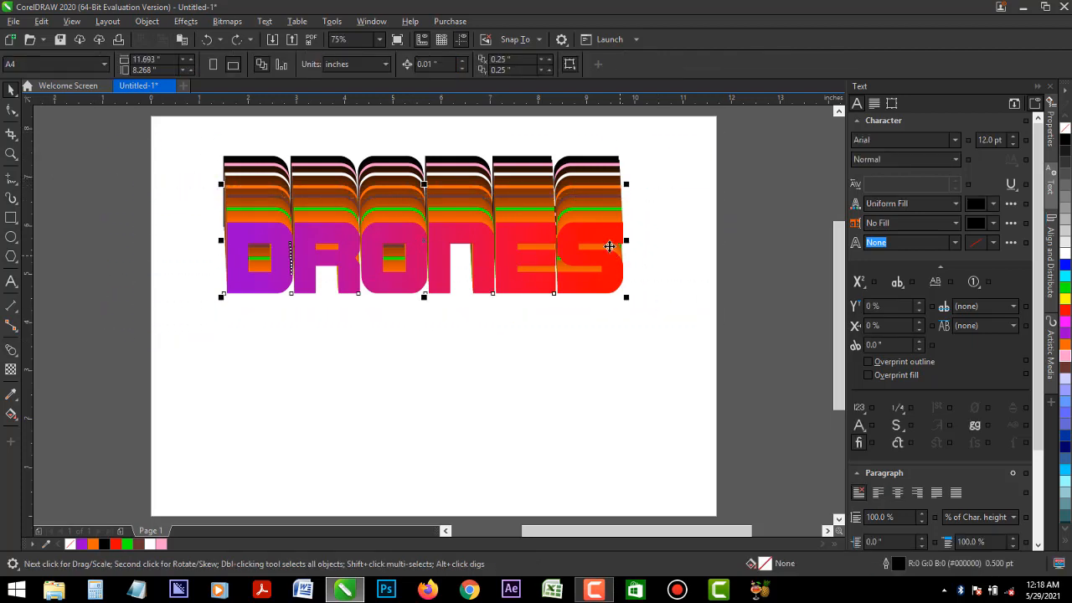
pyautogui.moveTo(591, 240); pyautogui.dragTo(592, 316)
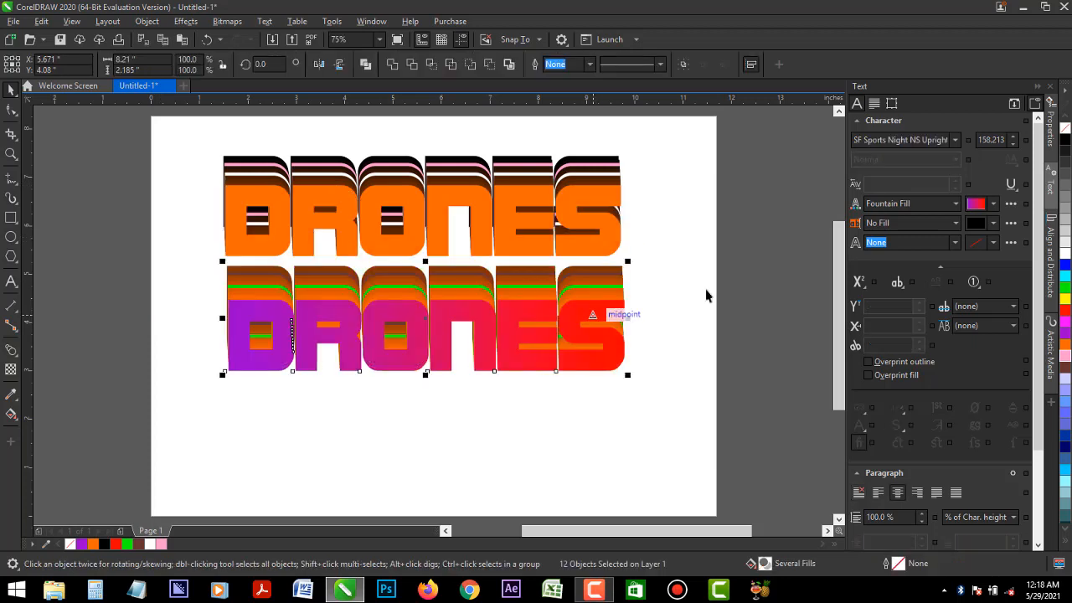
pyautogui.click(729, 276)
# - Try moving the remaining upper stack of DRONES layers slightly, and undo the move
pyautogui.moveTo(102, 136); pyautogui.dragTo(708, 270)
pyautogui.click(566, 196)
pyautogui.moveTo(565, 196); pyautogui.dragTo(565, 184)
pyautogui.hotkey('ctrl', 'z')
pyautogui.click(777, 277)
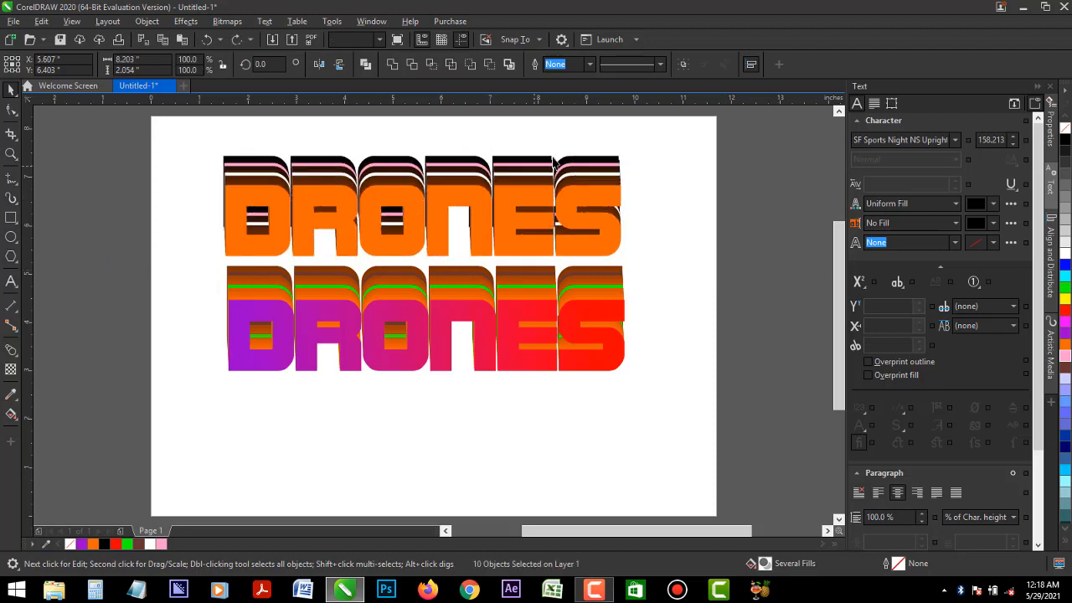
# - Recolour the upper stack's pink layer orange and give its front text a fountain fill from orange at the S to red
pyautogui.click(599, 166)
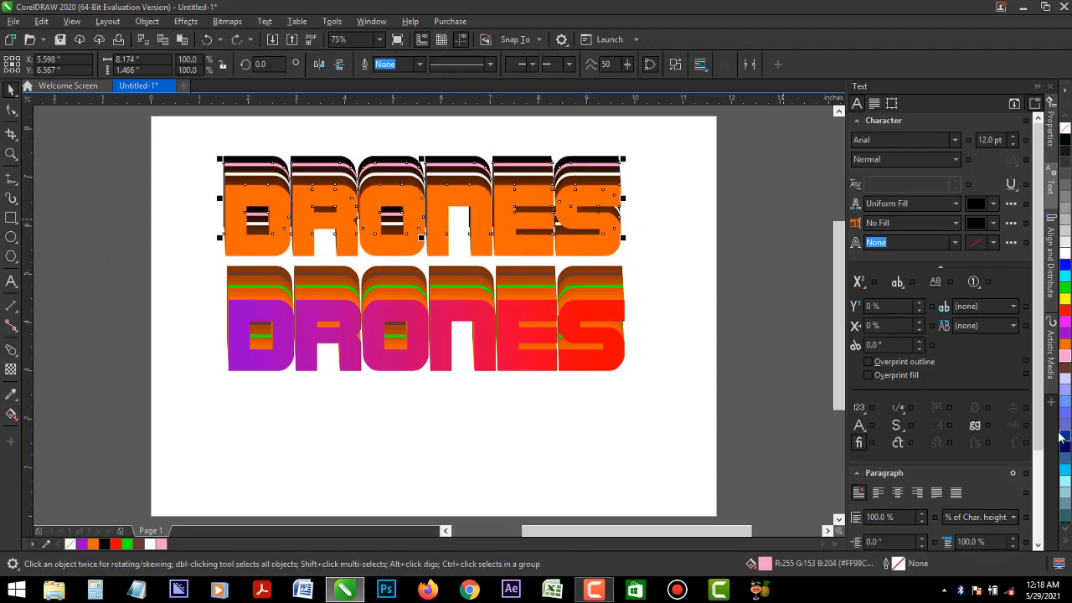
pyautogui.click(1066, 345)
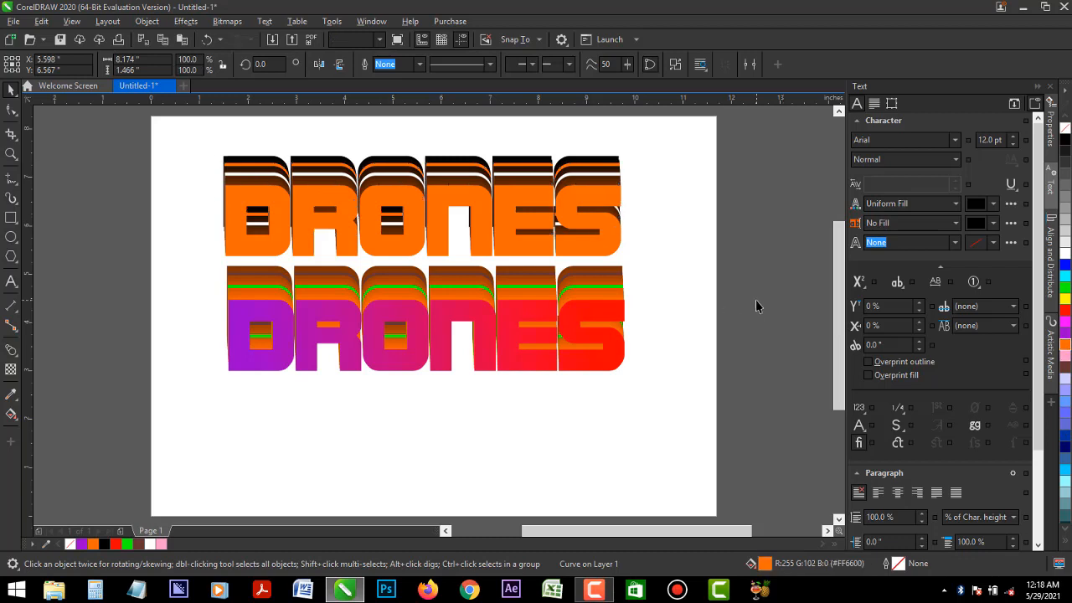
pyautogui.click(308, 247)
pyautogui.click(11, 415)
pyautogui.moveTo(563, 201); pyautogui.dragTo(305, 214)
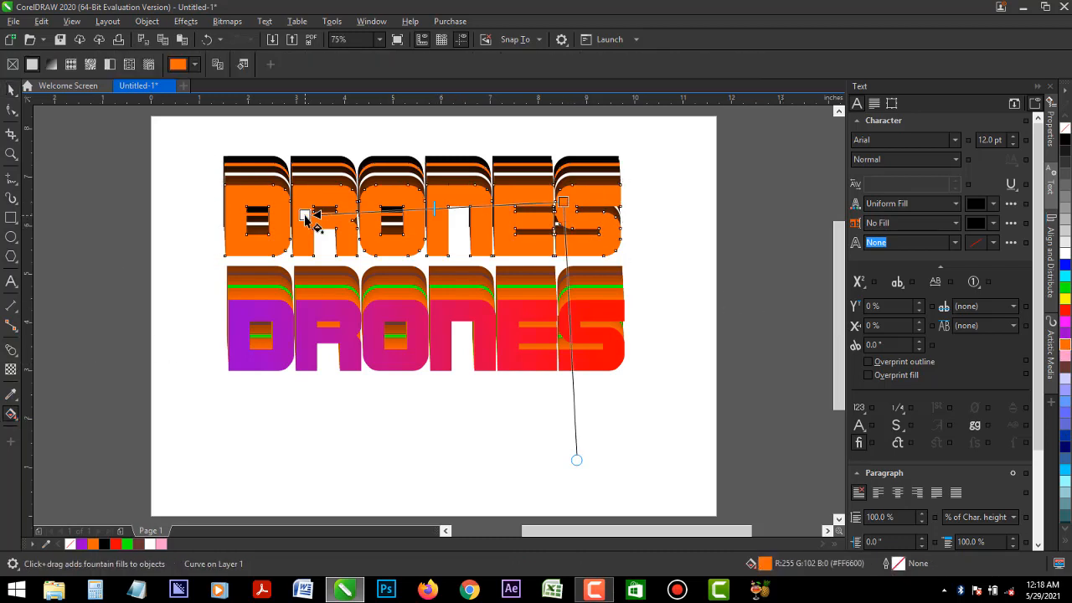
pyautogui.click(115, 545)
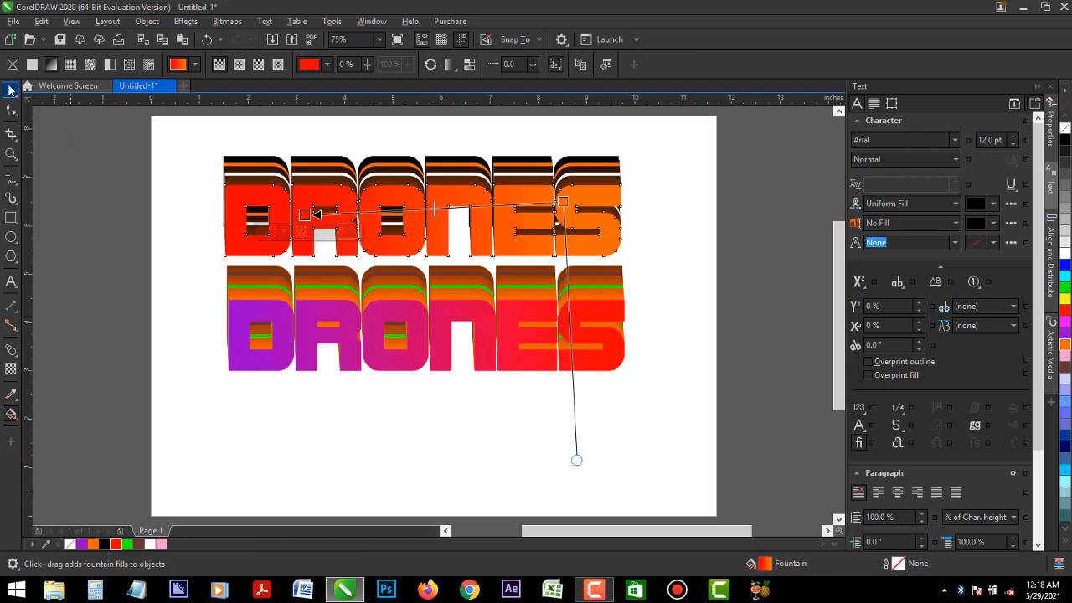
# - Recolour the upper stack's white layer and the lower stack's layer just above the green stripe black
pyautogui.click(11, 90)
pyautogui.moveTo(112, 143); pyautogui.dragTo(644, 228)
pyautogui.click(475, 178)
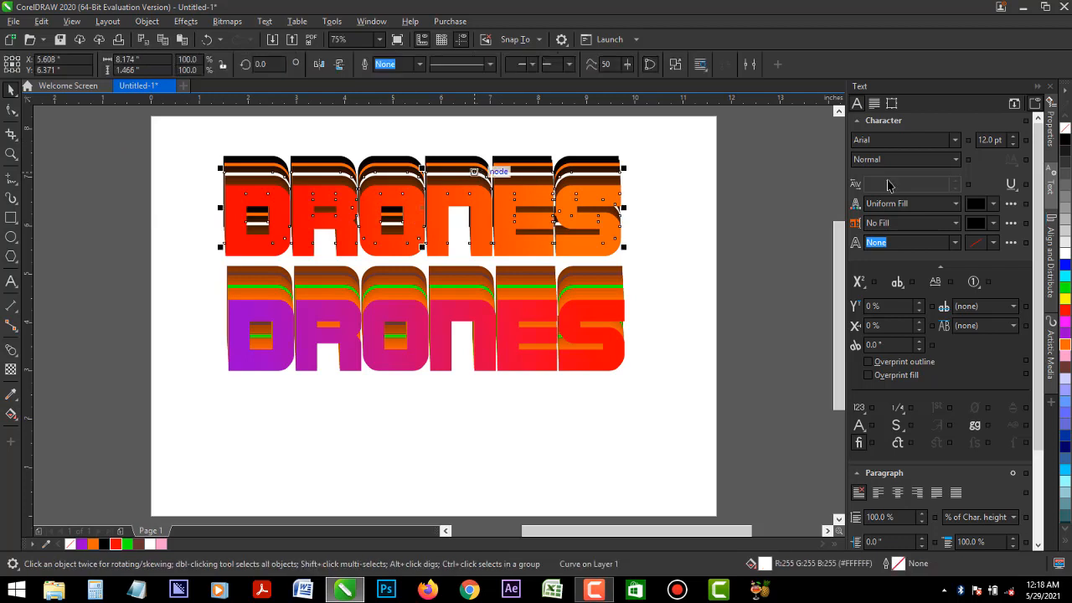
pyautogui.click(1067, 148)
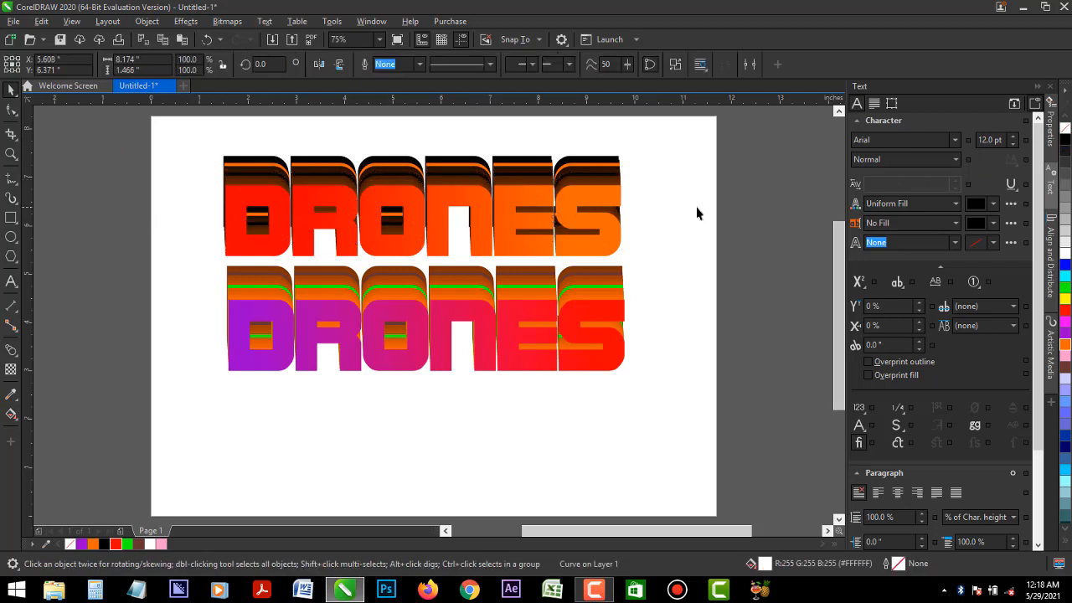
pyautogui.click(719, 214)
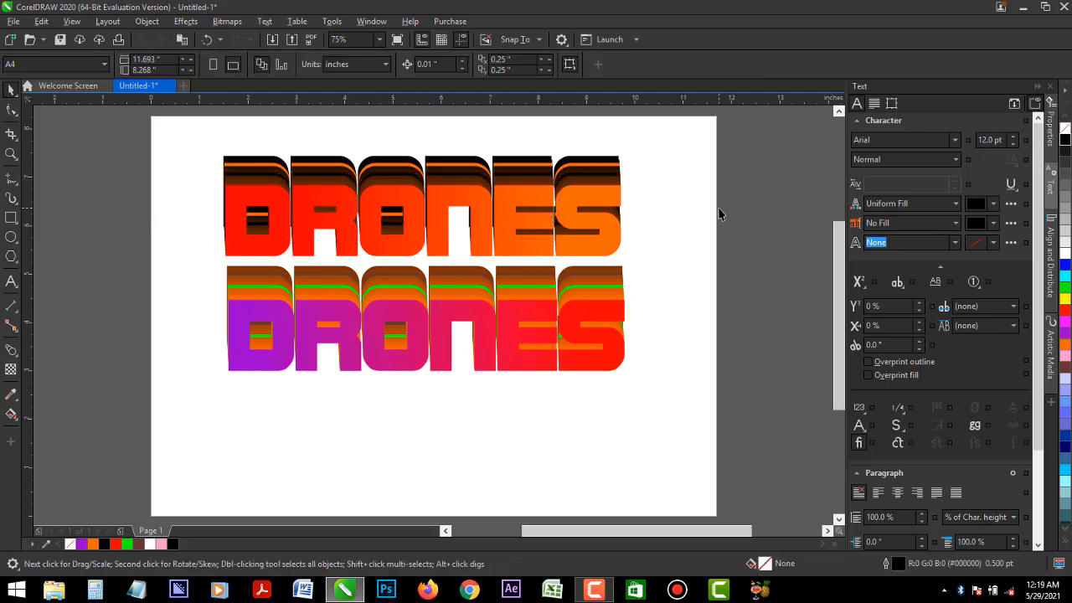
pyautogui.click(578, 293)
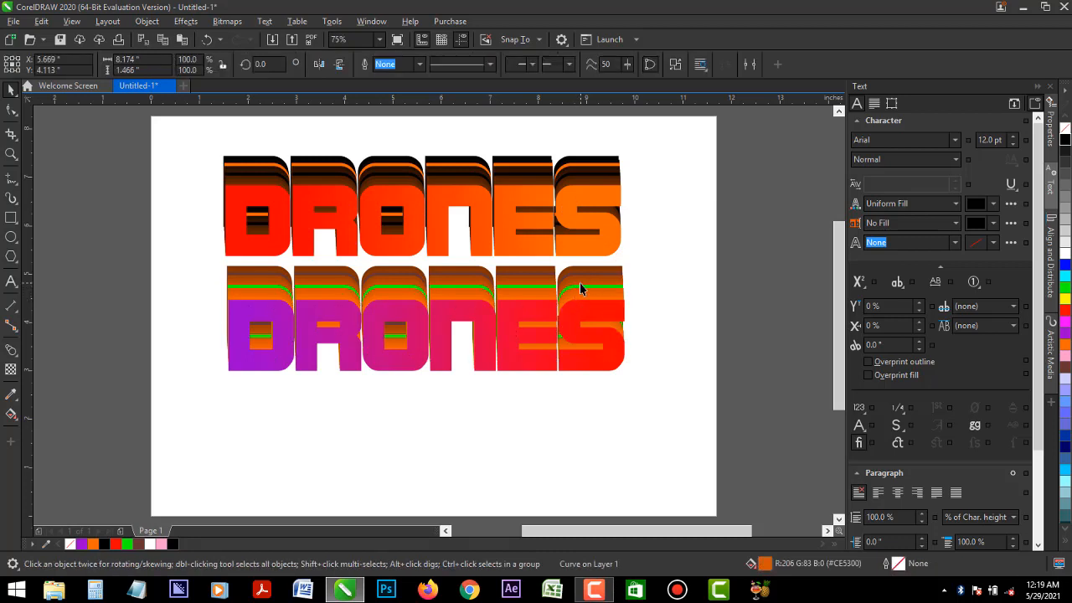
pyautogui.click(67, 317)
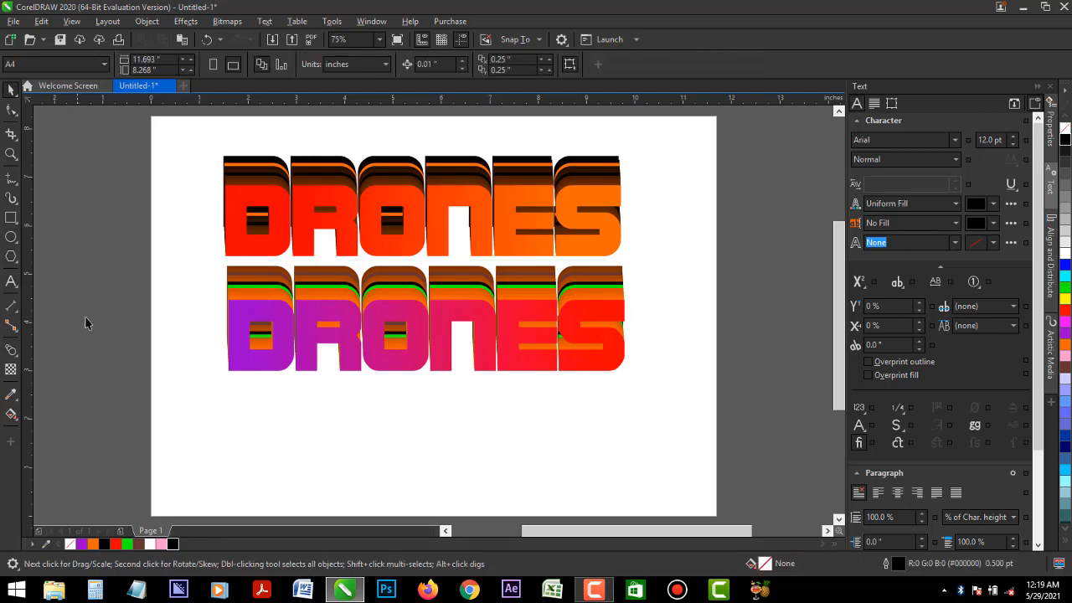
# - Delete the rearmost layers of the upper DRONES stack and the entire lower purple-red stack
pyautogui.click(270, 165)
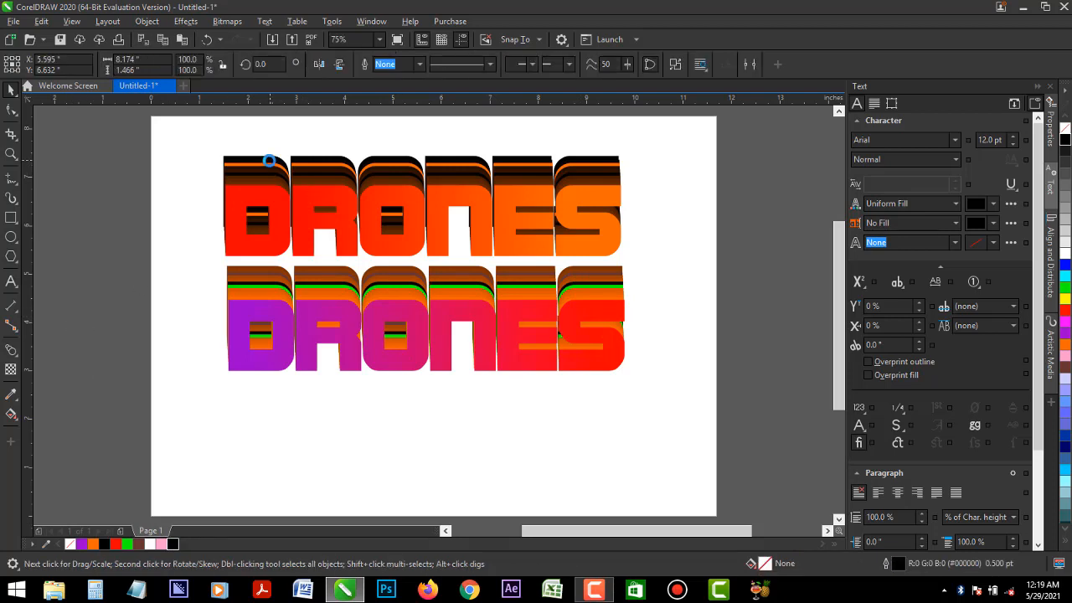
pyautogui.press('Delete')
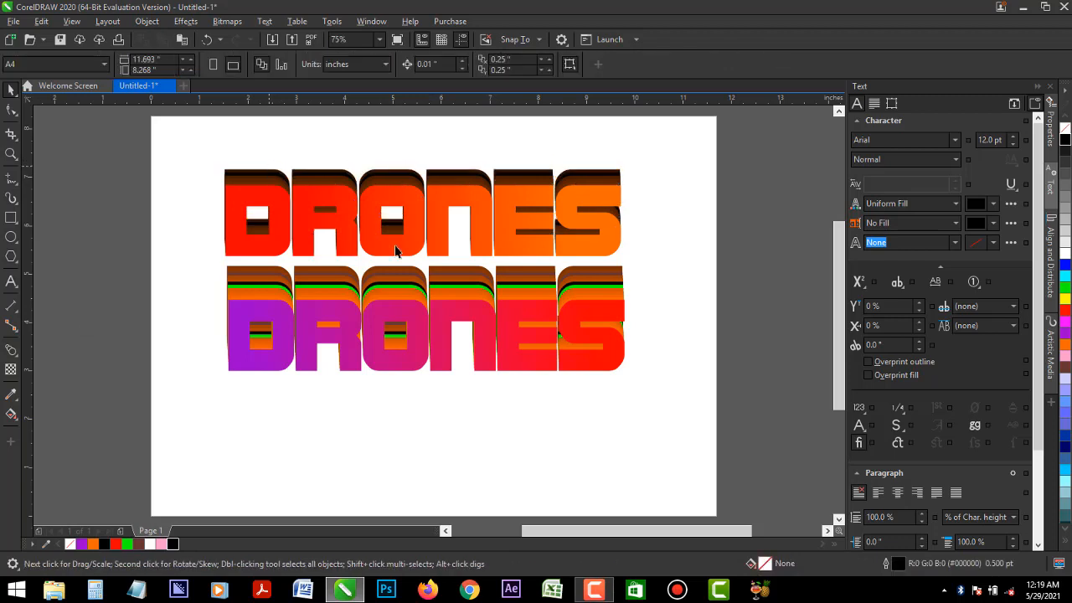
pyautogui.moveTo(119, 228); pyautogui.dragTo(749, 449)
pyautogui.press('Delete')
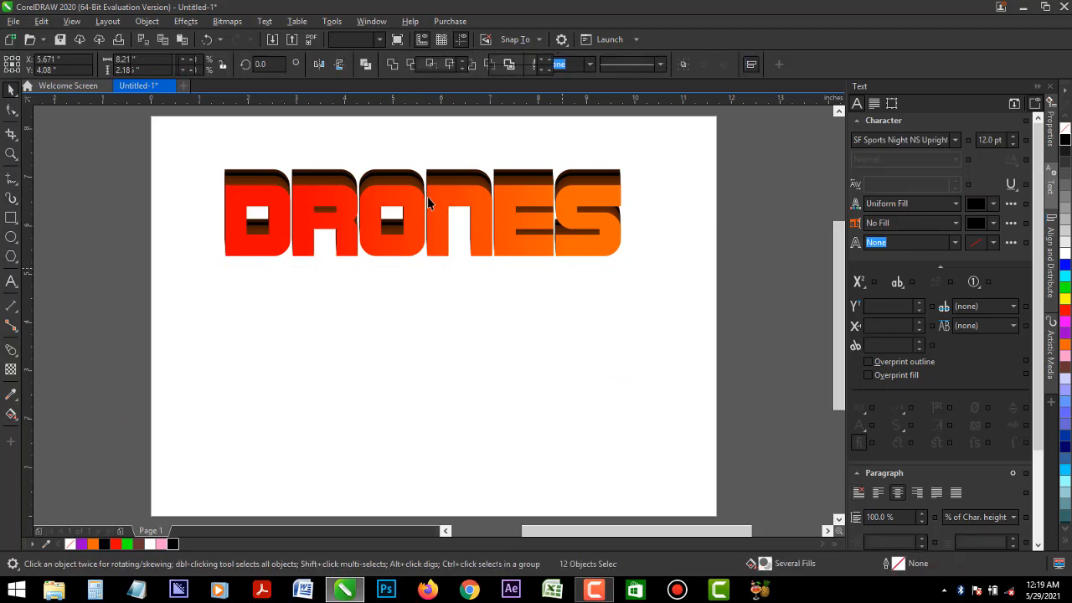
# - Move the red-orange front text down off its stack and delete the brown layers left behind
pyautogui.moveTo(434, 198); pyautogui.dragTo(450, 291)
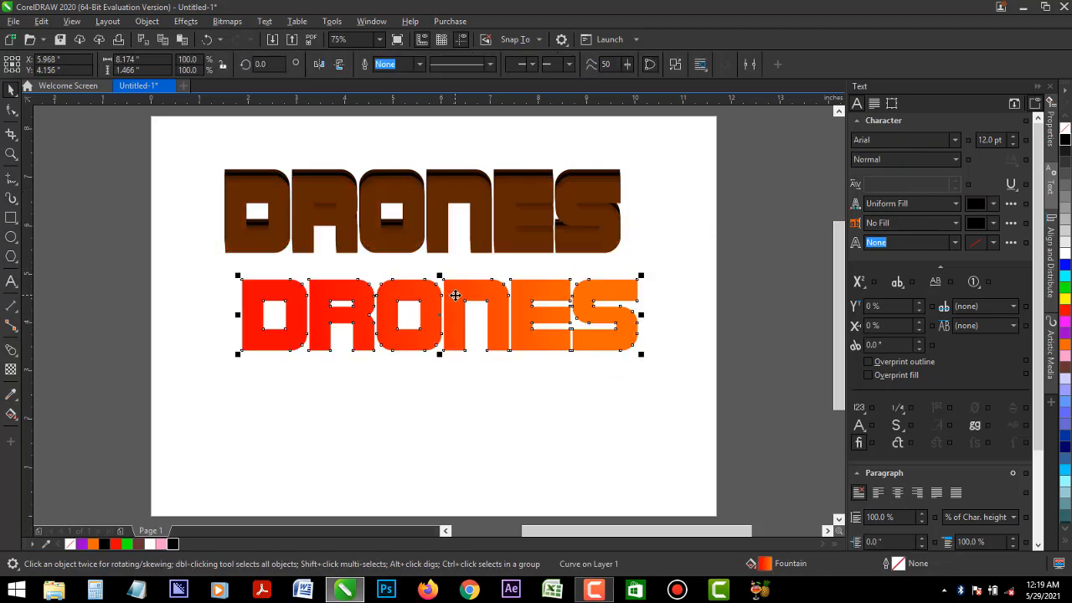
pyautogui.moveTo(116, 150); pyautogui.dragTo(704, 281)
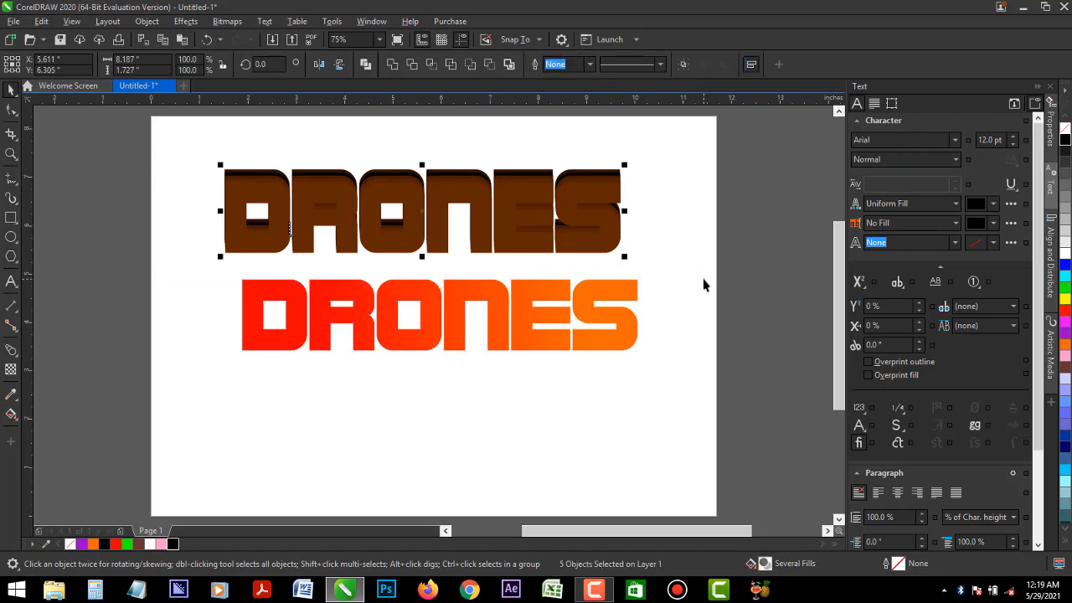
pyautogui.press('Delete')
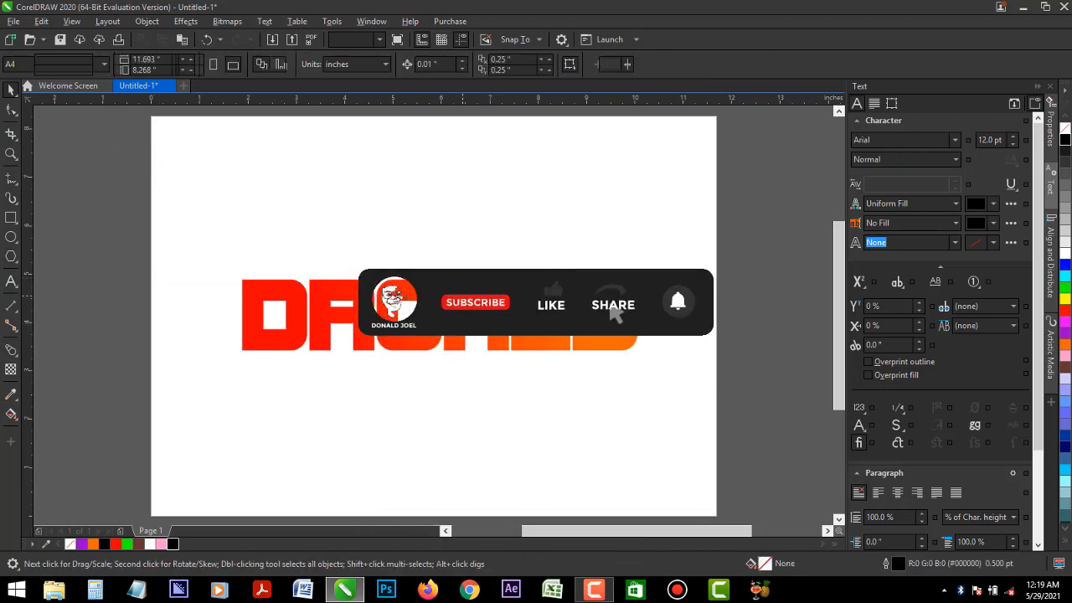
# - Move the DRONES text up slightly and extrude it at depth 14 with the vanishing point beyond the S
pyautogui.moveTo(465, 317); pyautogui.dragTo(460, 288)
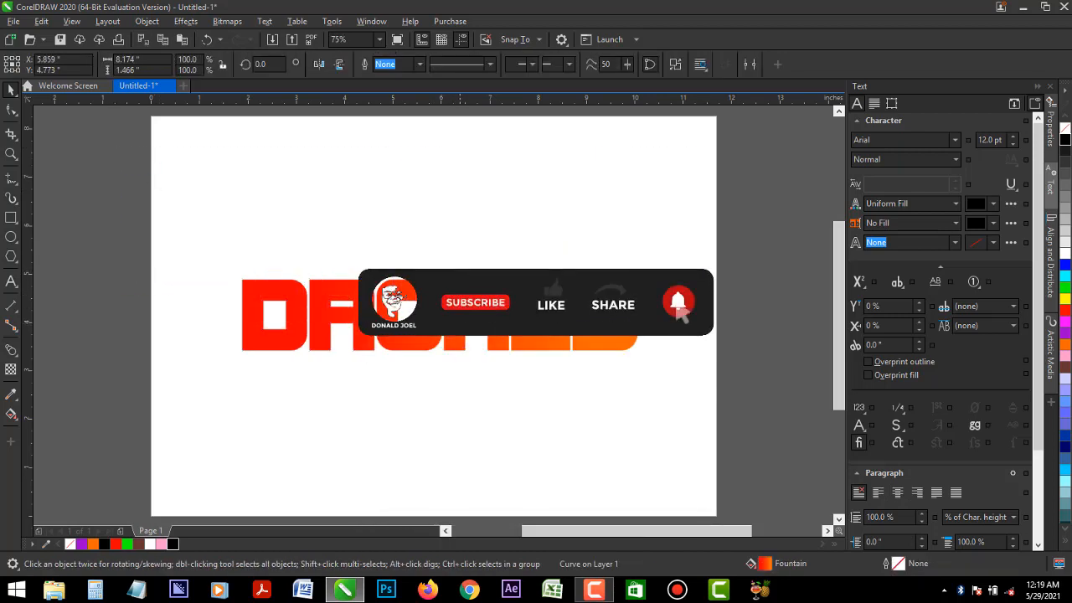
pyautogui.click(17, 355)
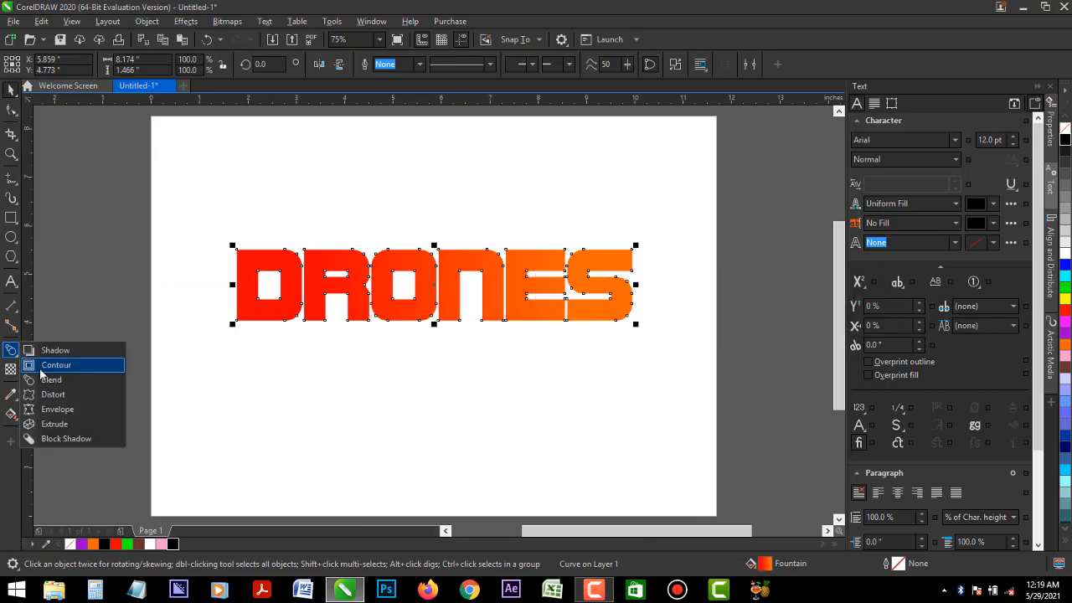
pyautogui.click(52, 424)
pyautogui.moveTo(469, 251); pyautogui.dragTo(450, 255)
pyautogui.moveTo(439, 344); pyautogui.dragTo(392, 418)
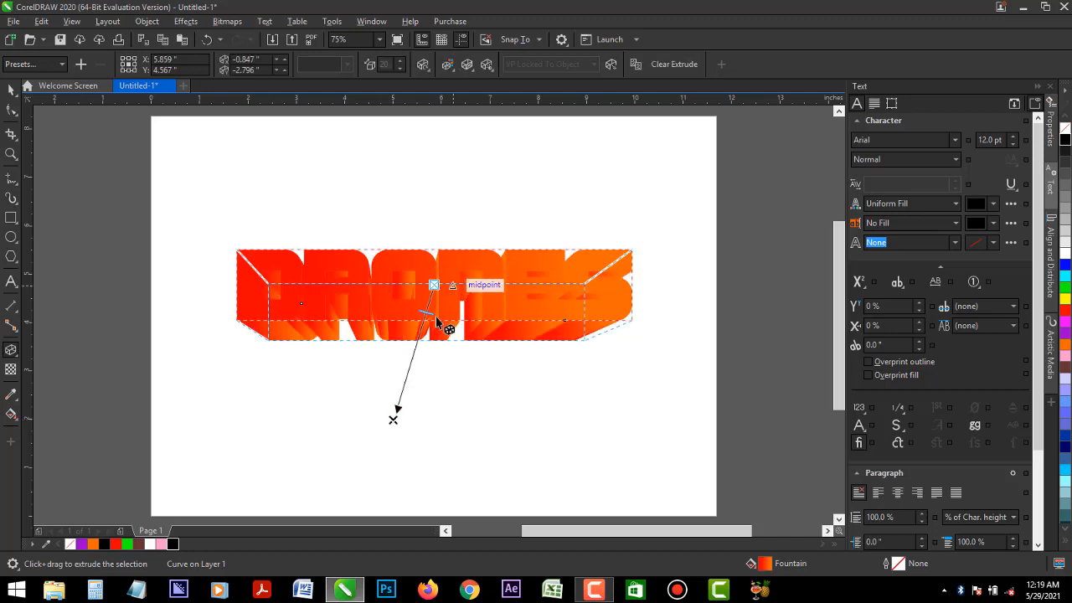
pyautogui.moveTo(427, 313); pyautogui.dragTo(439, 306)
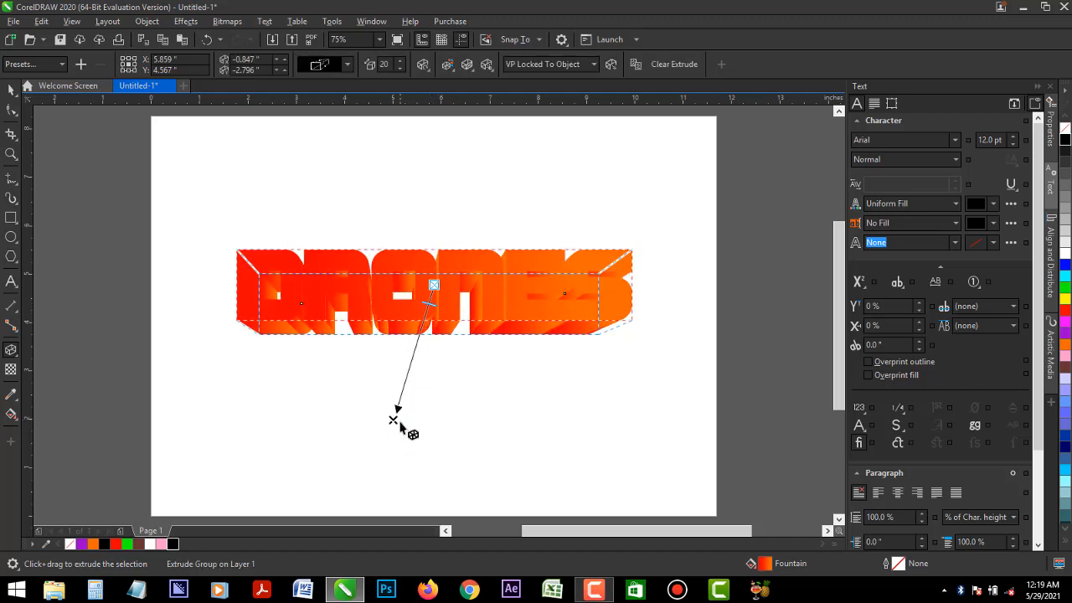
pyautogui.moveTo(395, 418); pyautogui.dragTo(696, 290)
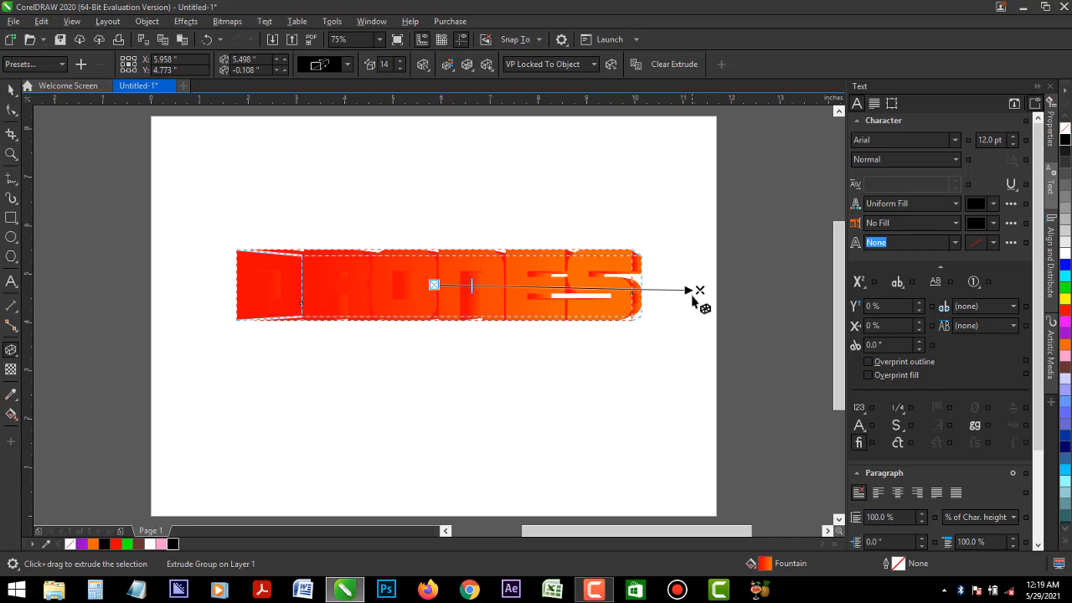
# - Break the extrude group apart so the front text and its extruded sides are separate objects
pyautogui.click(148, 21)
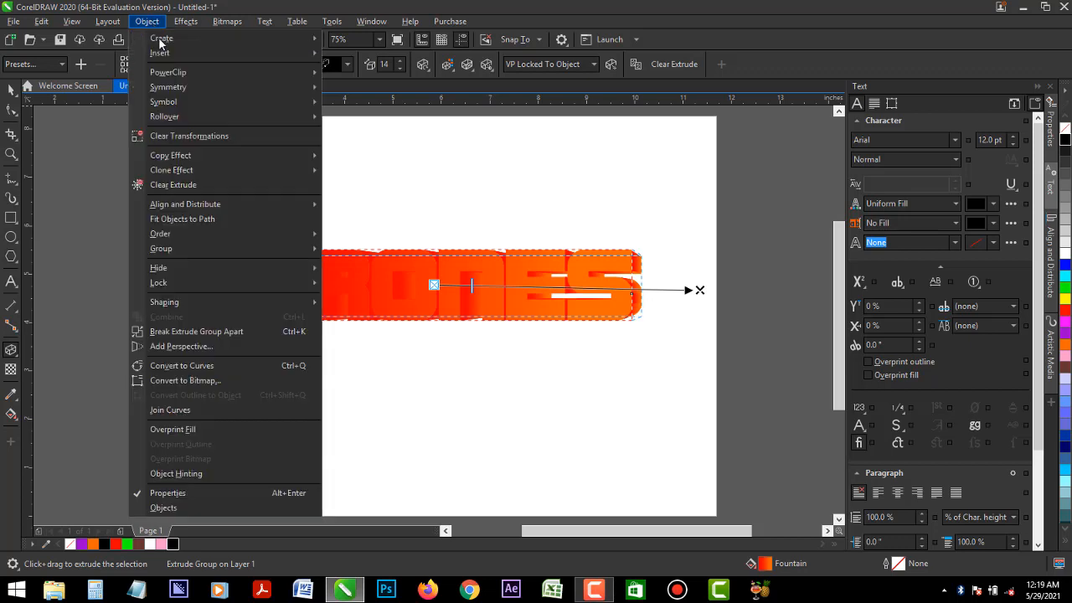
pyautogui.click(188, 332)
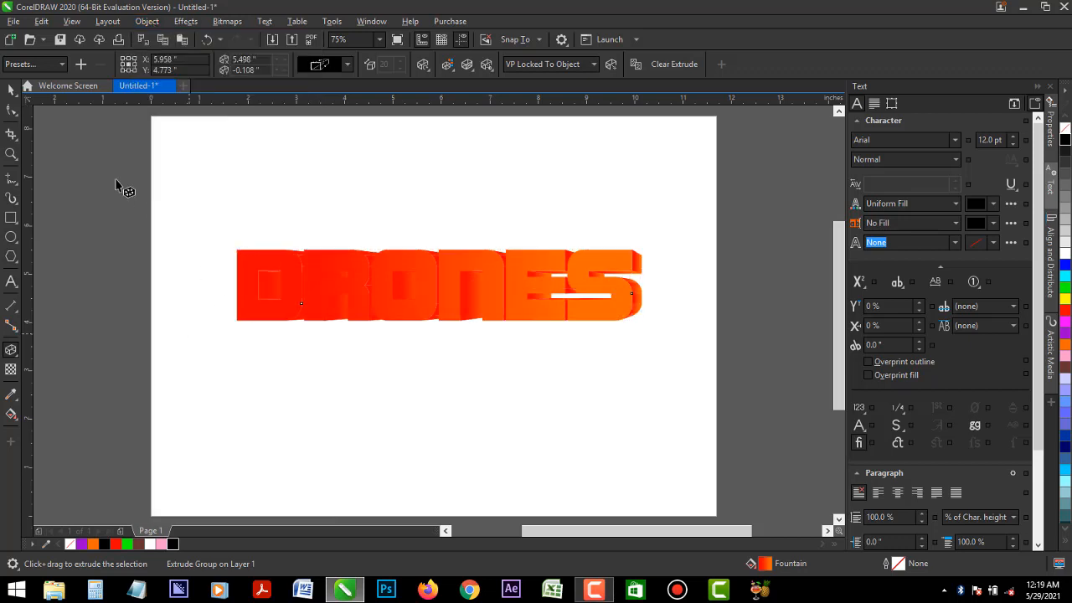
pyautogui.click(11, 89)
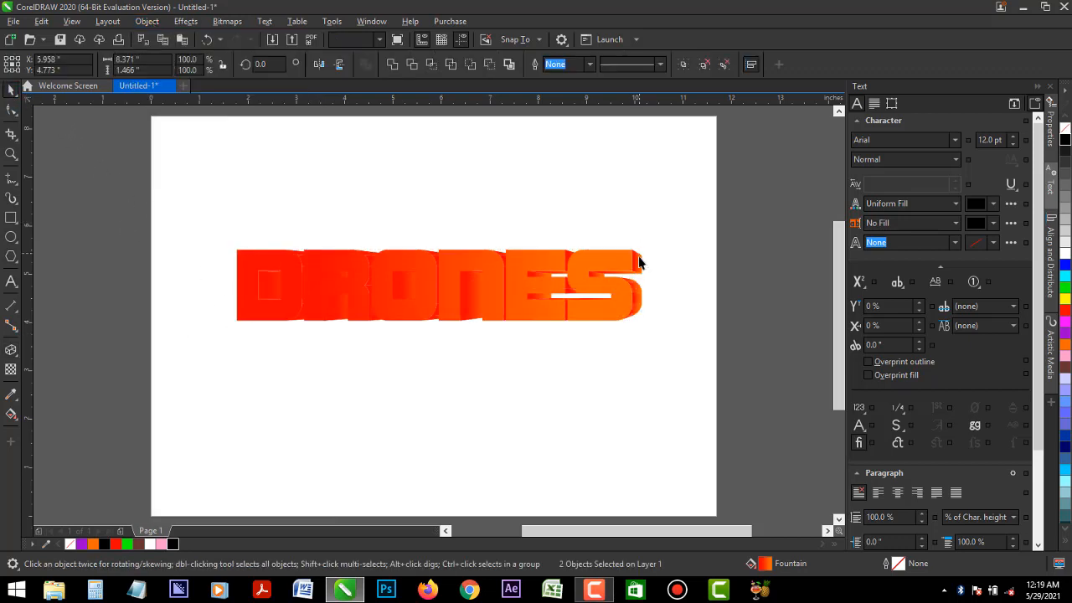
pyautogui.click(638, 262)
pyautogui.moveTo(638, 262); pyautogui.dragTo(660, 180)
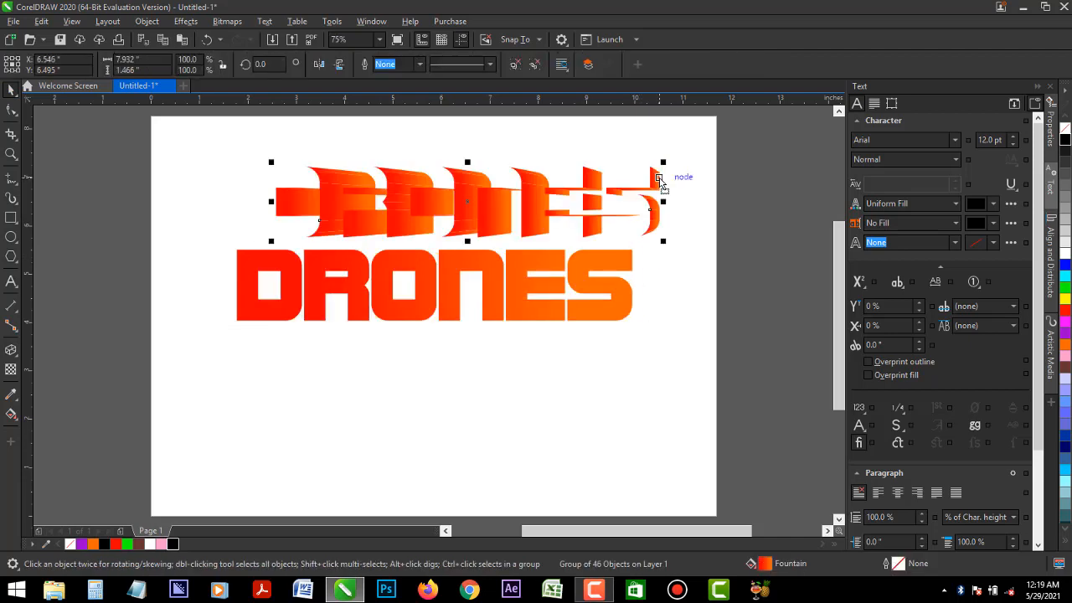
pyautogui.hotkey('ctrl', 'z')
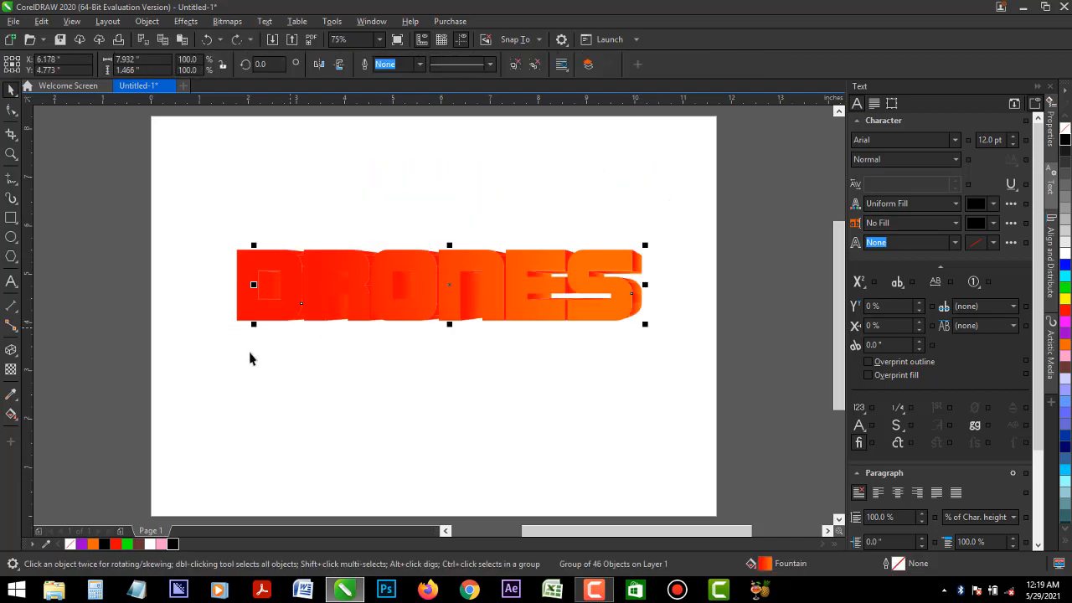
pyautogui.click(307, 256)
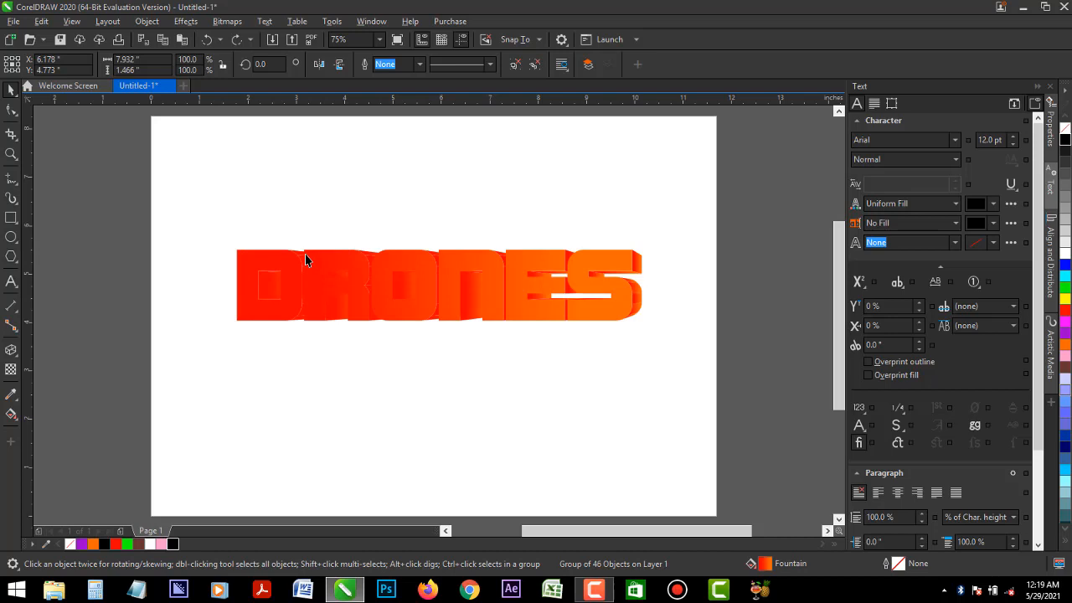
pyautogui.click(78, 273)
# - Refill the front text with a linear fountain fill from black below the D and R to red near the O's upper edge
pyautogui.click(246, 263)
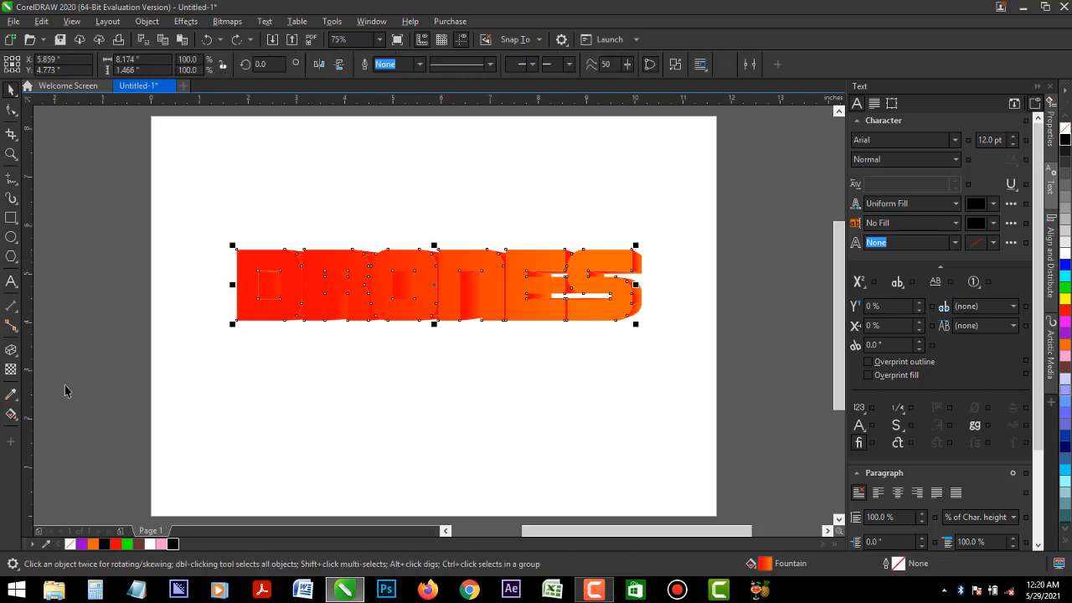
pyautogui.click(12, 414)
pyautogui.moveTo(576, 265); pyautogui.dragTo(492, 317)
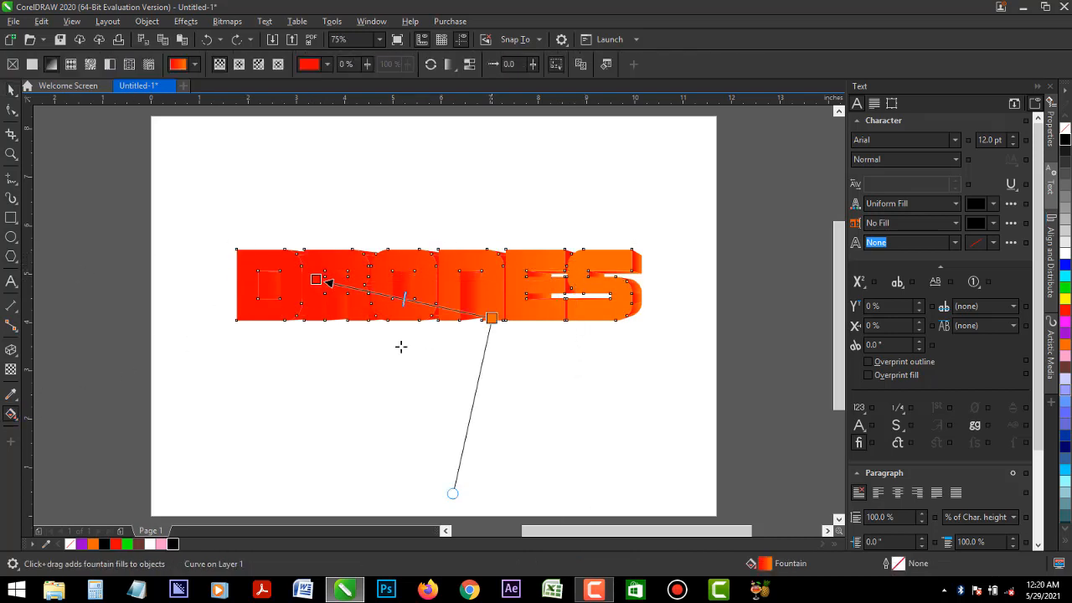
pyautogui.moveTo(401, 347); pyautogui.dragTo(361, 357)
pyautogui.moveTo(316, 280); pyautogui.dragTo(393, 253)
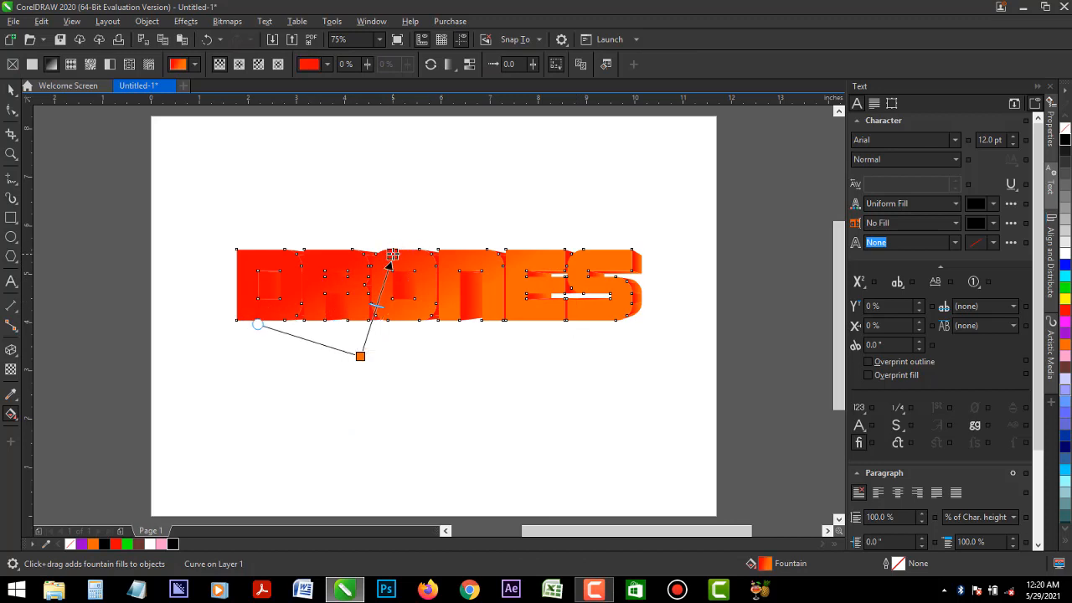
pyautogui.click(360, 356)
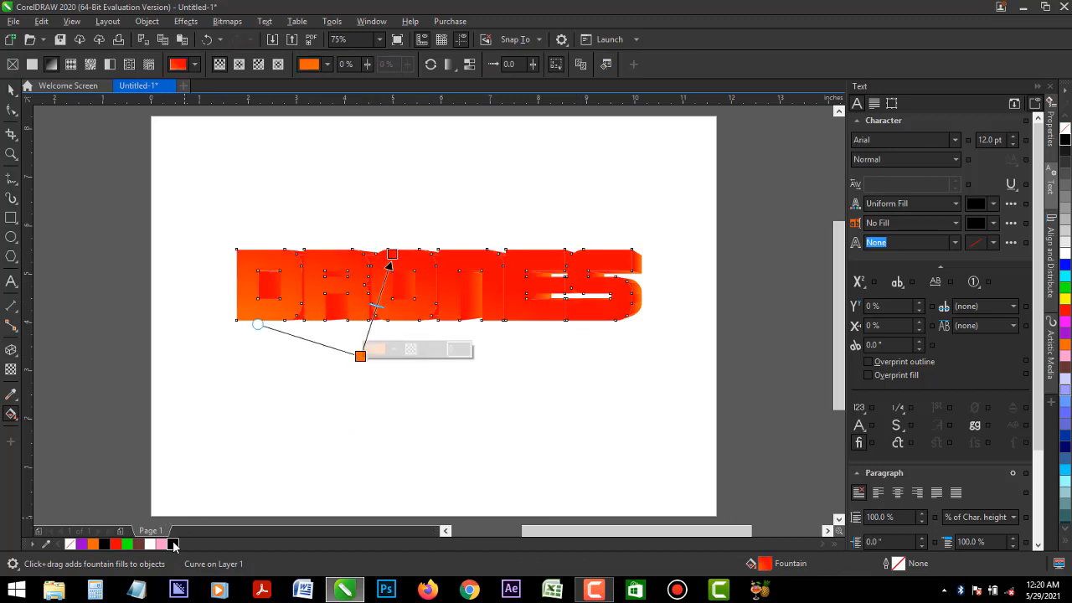
pyautogui.click(173, 544)
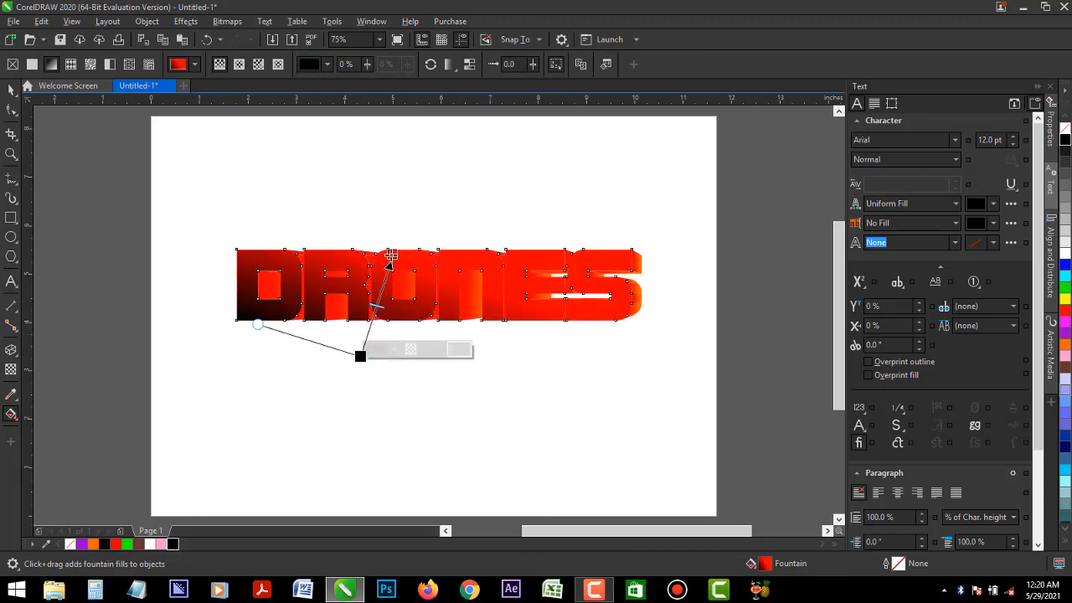
pyautogui.moveTo(391, 254); pyautogui.dragTo(382, 267)
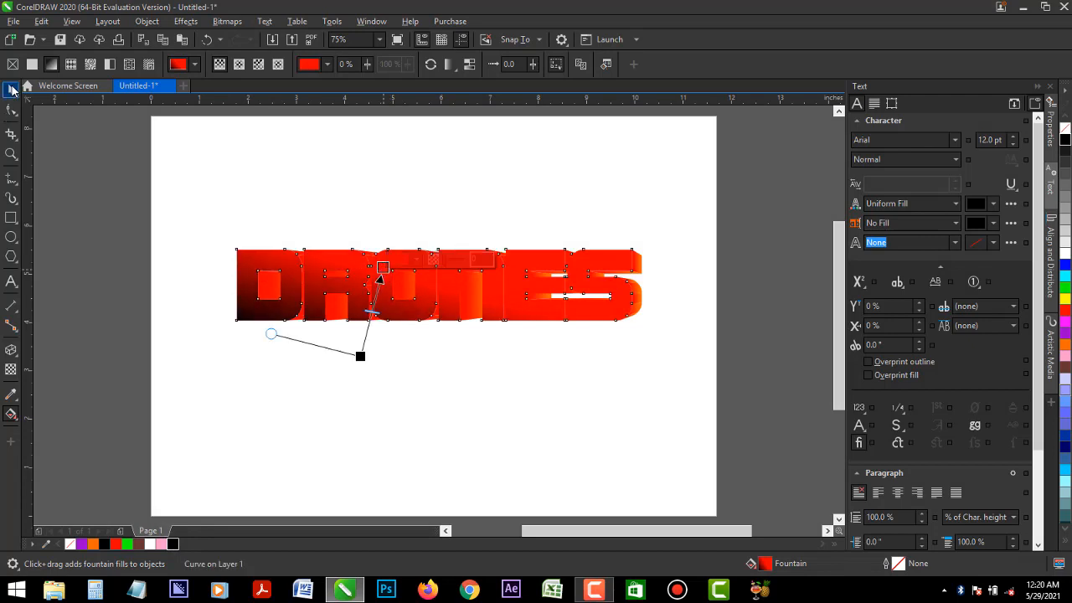
# - Recolour the extruded sides group behind the front text solid black
pyautogui.click(11, 89)
pyautogui.click(399, 287)
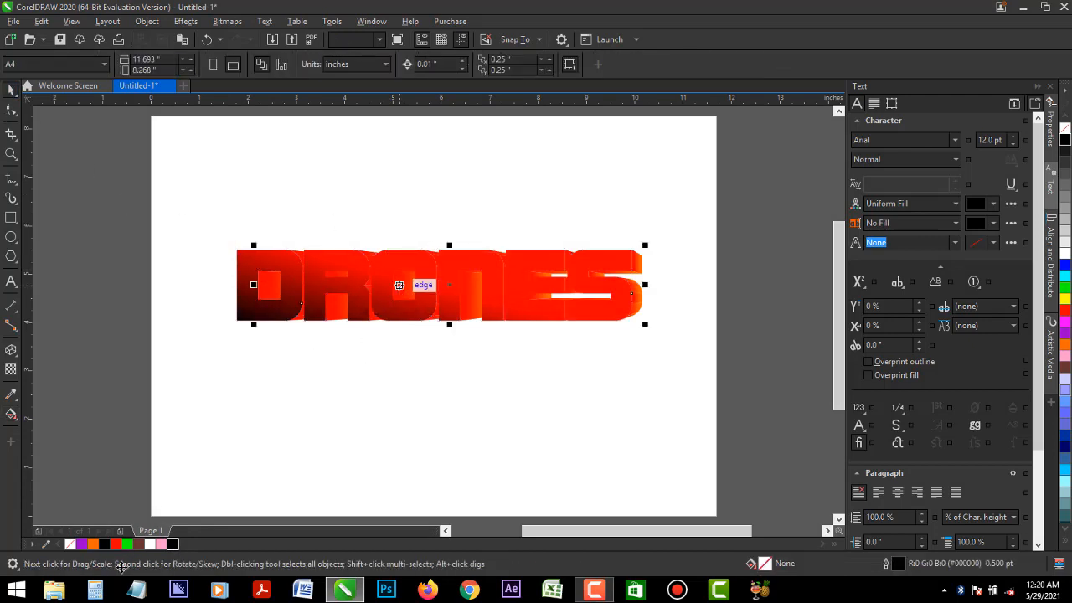
pyautogui.click(173, 544)
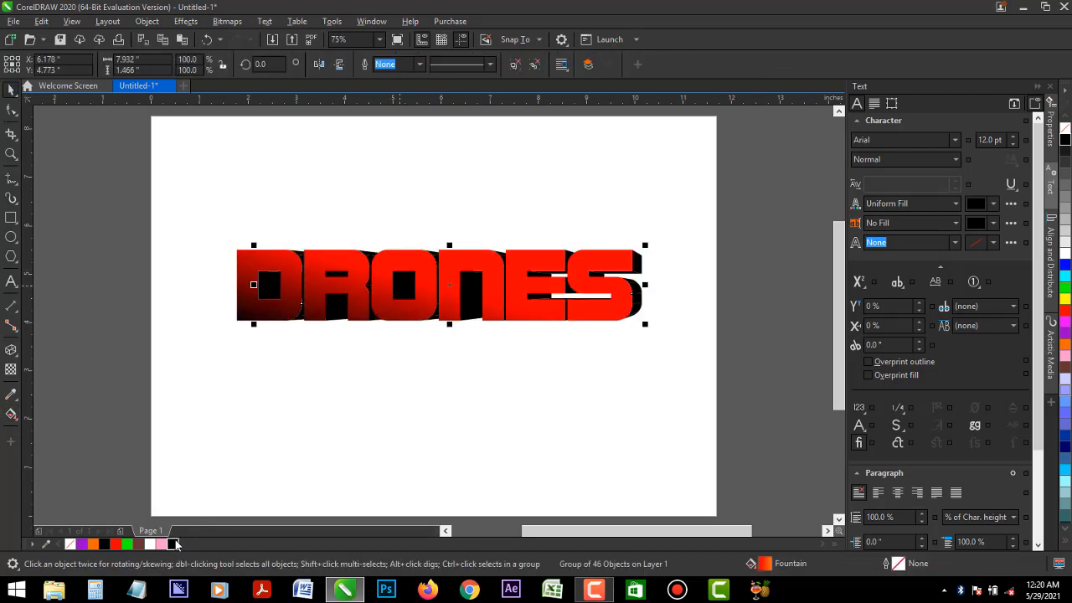
pyautogui.click(85, 334)
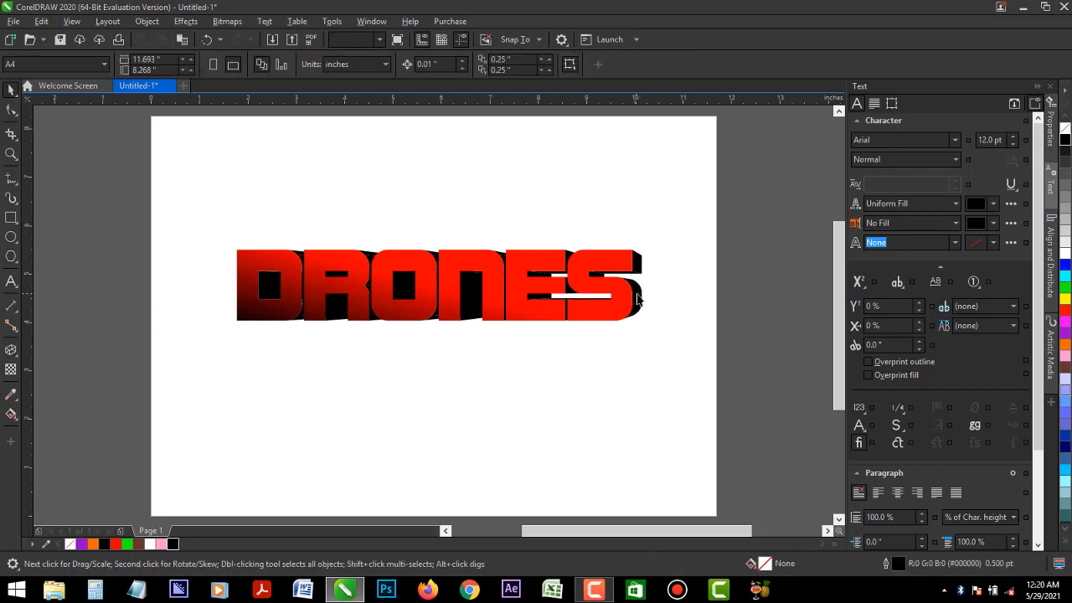
# - Try a brown fill on the extruded sides and return them to black
pyautogui.click(637, 299)
pyautogui.click(140, 545)
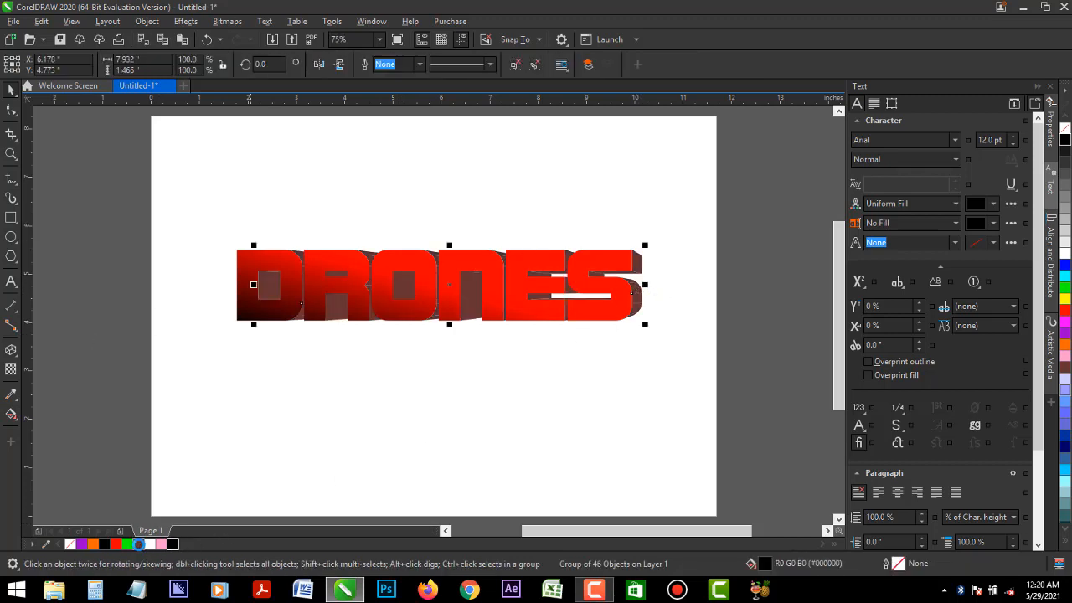
pyautogui.click(174, 545)
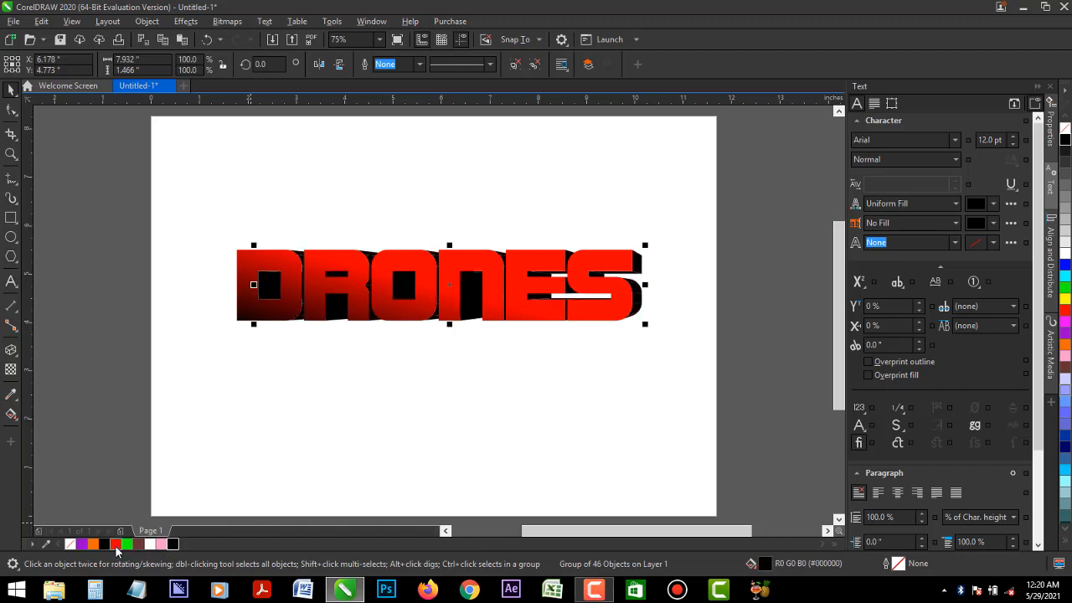
# - Mix red into the extruded sides' black fill to make a very dark red, #310000
pyautogui.click(115, 545)
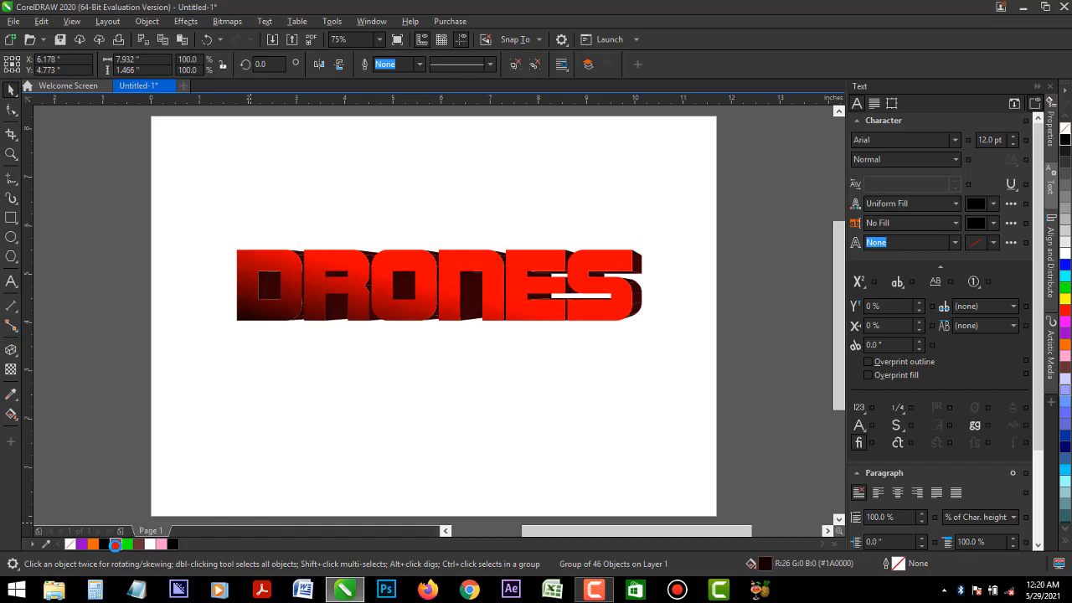
pyautogui.hotkey('ctrl', 'z')
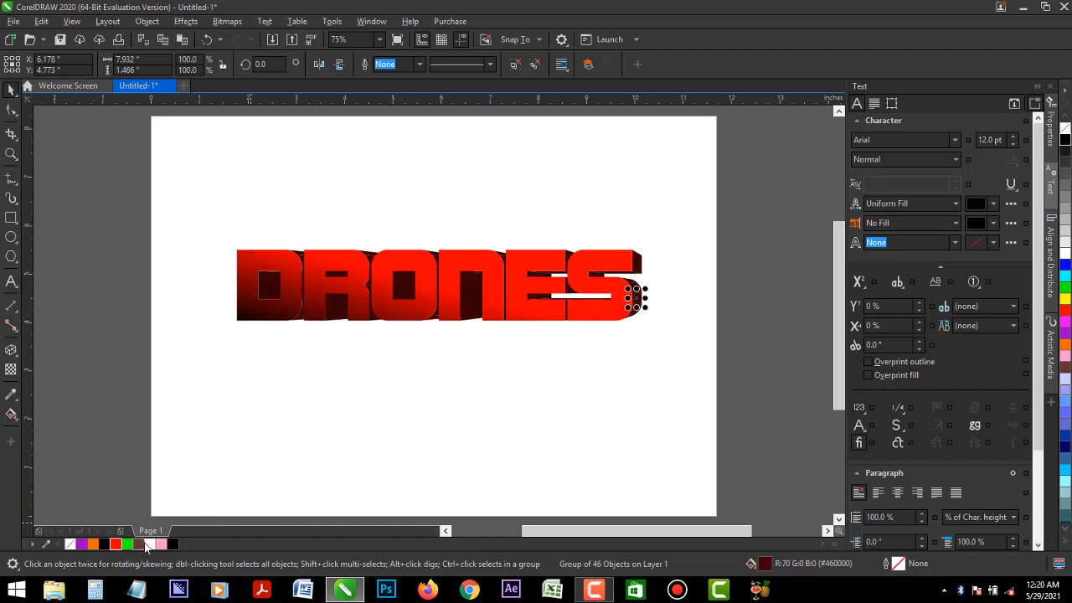
pyautogui.click(632, 289)
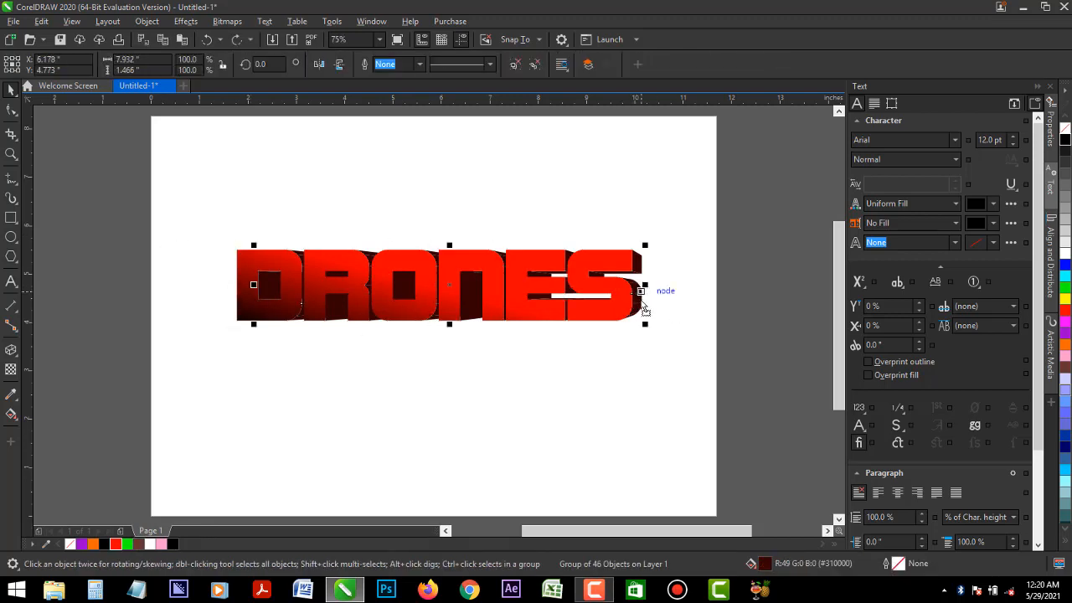
pyautogui.moveTo(641, 305); pyautogui.dragTo(642, 397)
pyautogui.hotkey('ctrl', 'z')
pyautogui.click(653, 267)
pyautogui.hotkey('ctrl', 'z')
# - Give the extruded sides and the front text a 0.5 pt black outline
pyautogui.rightClick(172, 545)
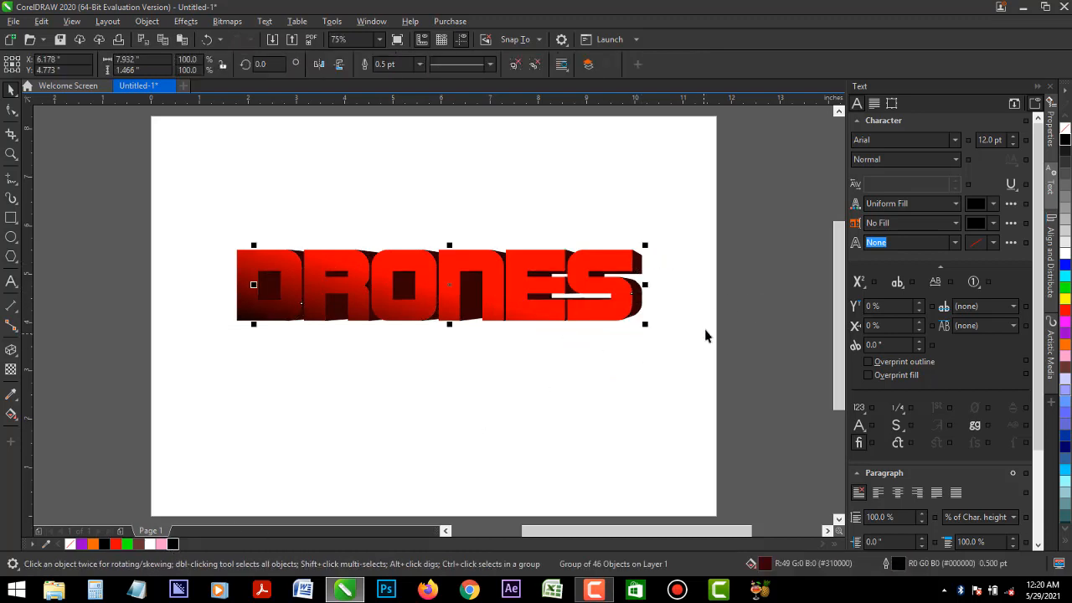
pyautogui.click(593, 284)
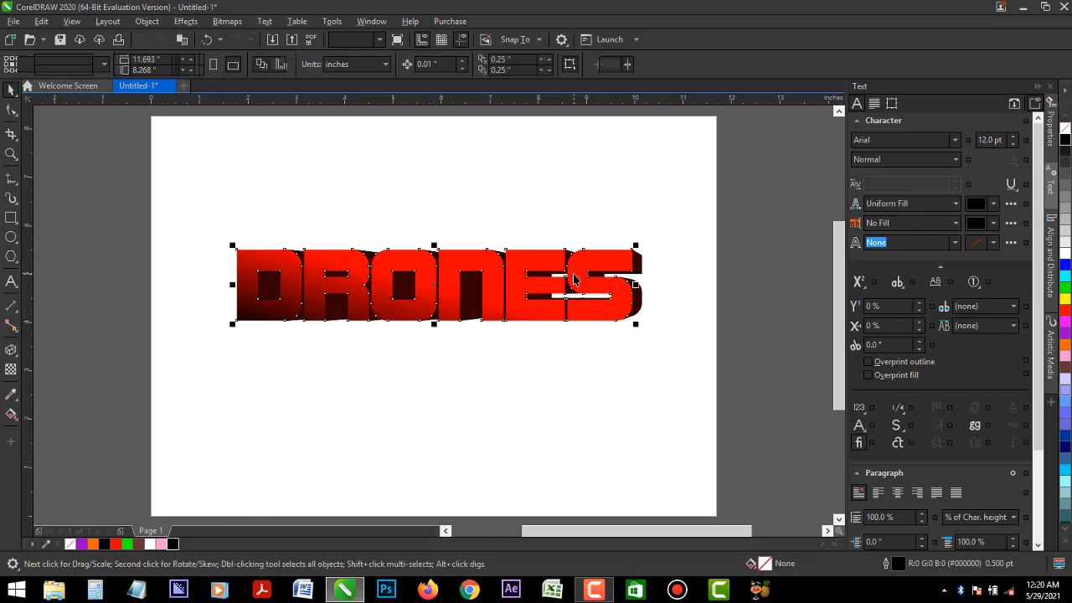
pyautogui.rightClick(174, 545)
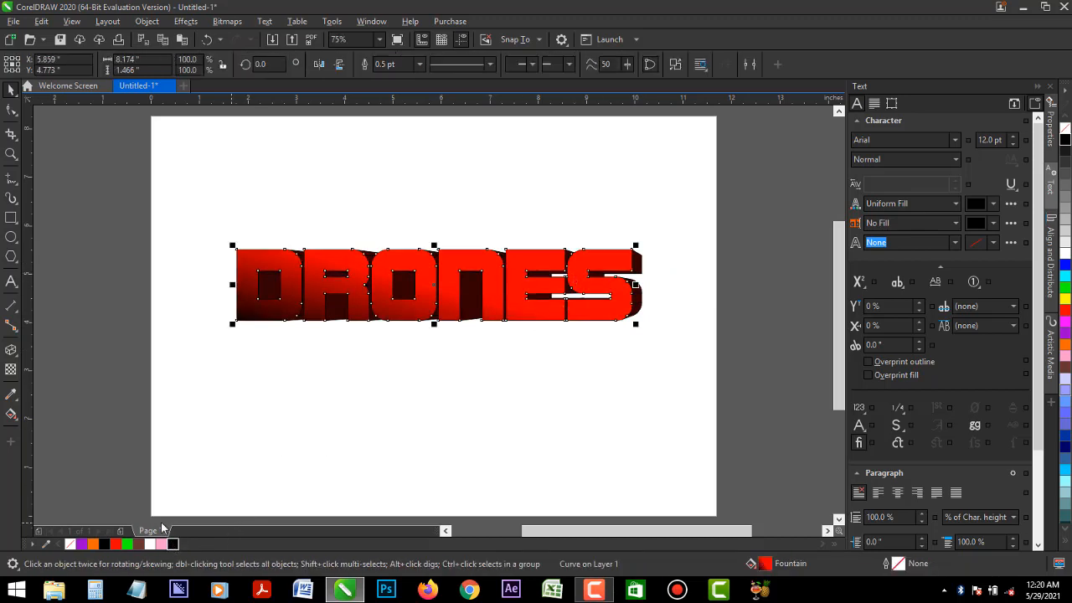
pyautogui.press('Escape')
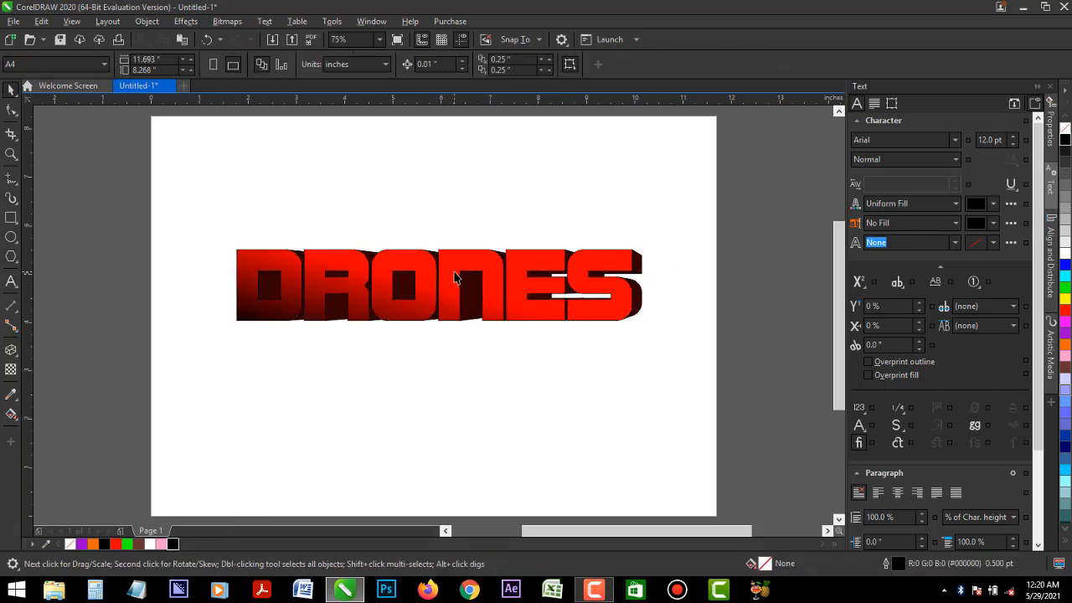
# - Change the front text's 0.5 pt outline to red
pyautogui.click(459, 281)
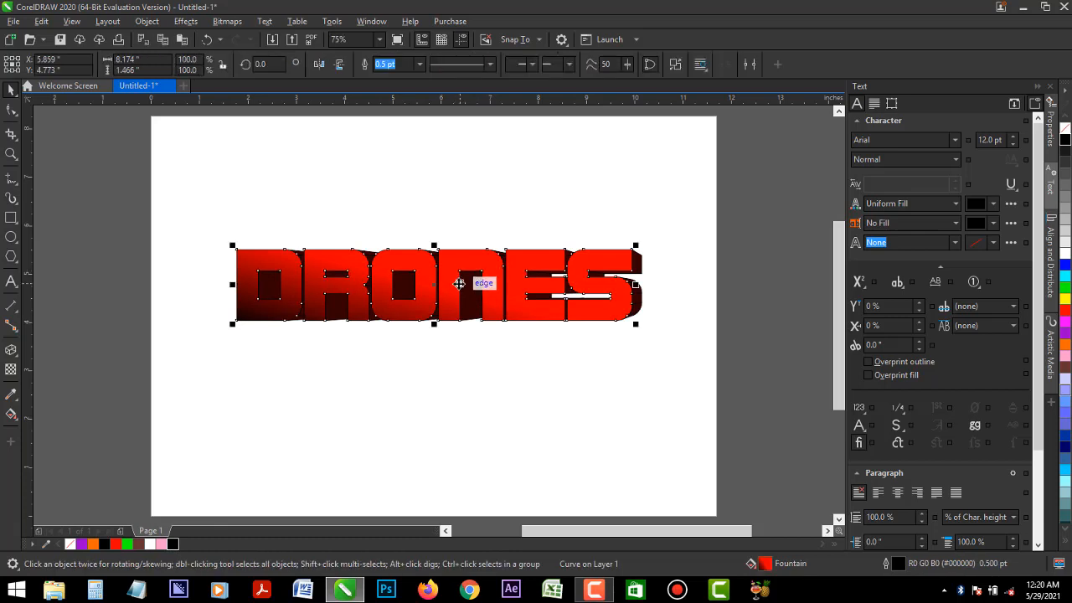
pyautogui.rightClick(119, 547)
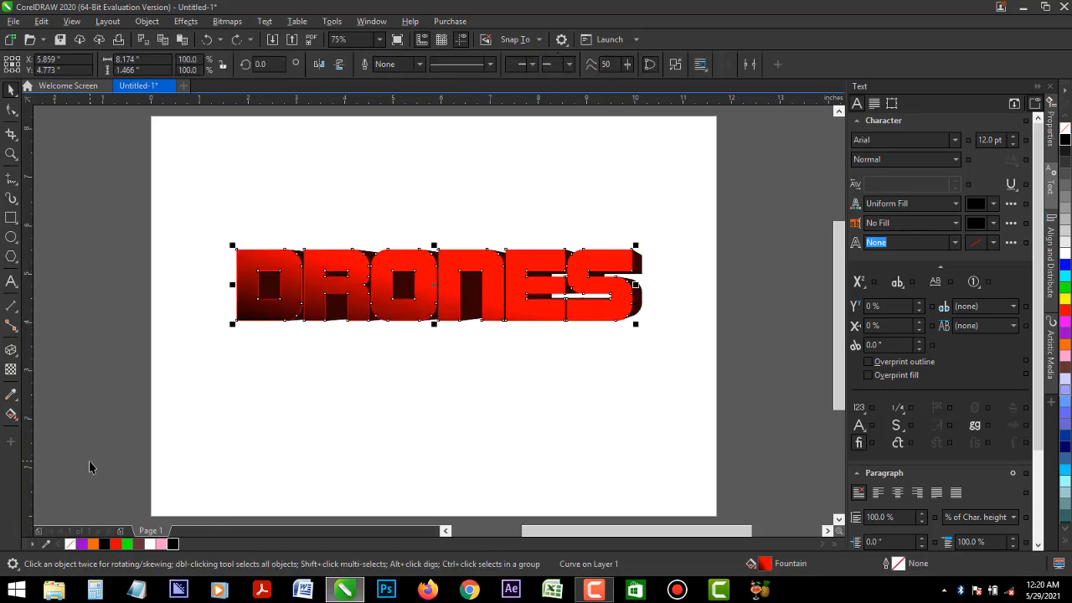
pyautogui.press('Escape')
pyautogui.click(398, 314)
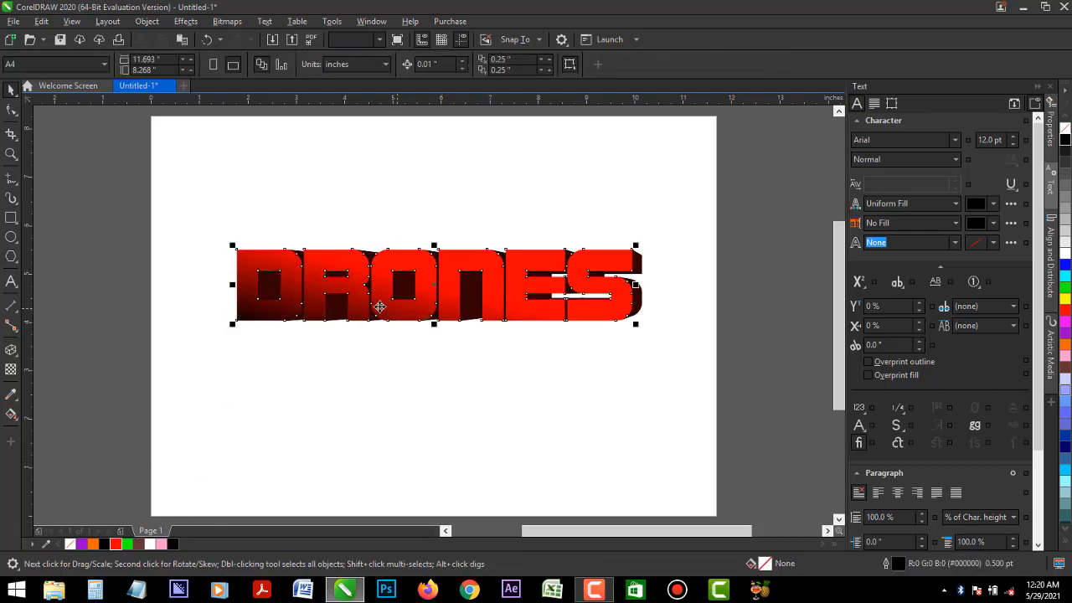
pyautogui.rightClick(118, 549)
pyautogui.press('Escape')
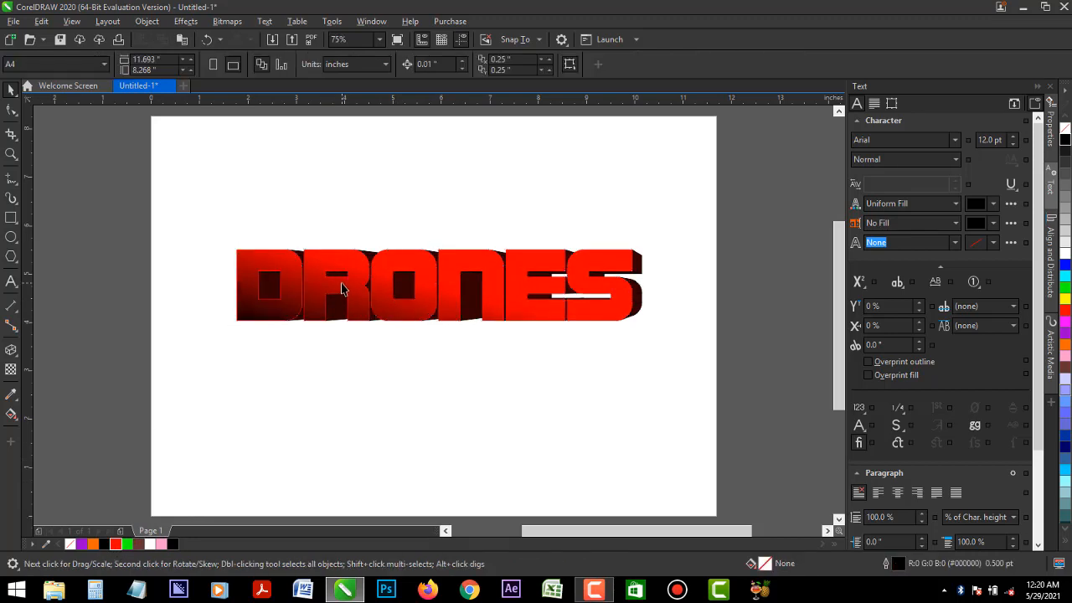
# - Place a copy of the front text slightly lower, behind the red text, and give it a black fill and outline
pyautogui.click(353, 300)
pyautogui.moveTo(352, 304); pyautogui.dragTo(355, 305)
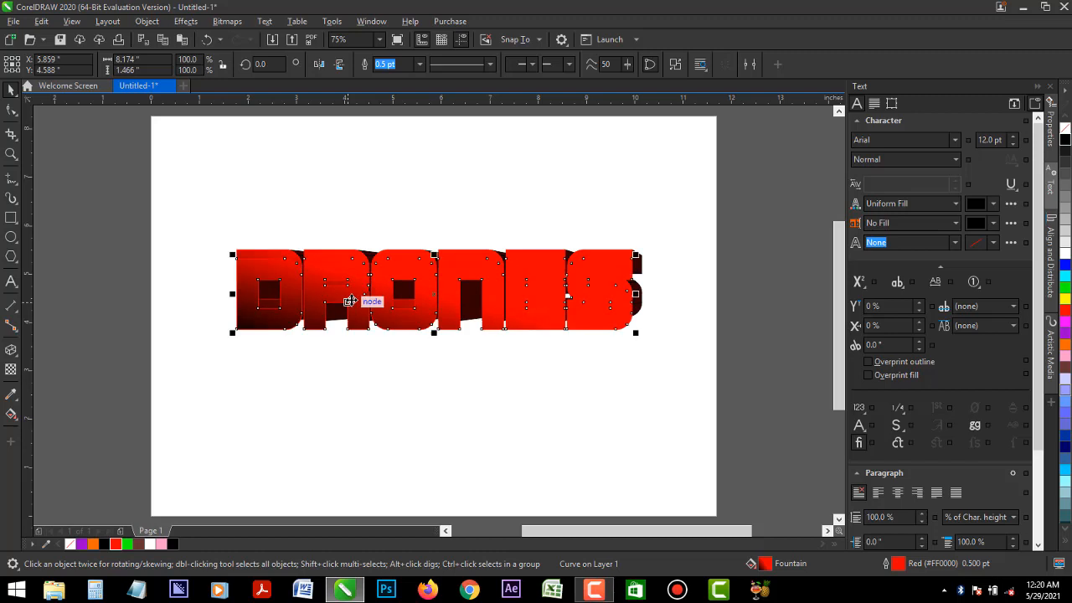
pyautogui.click(173, 545)
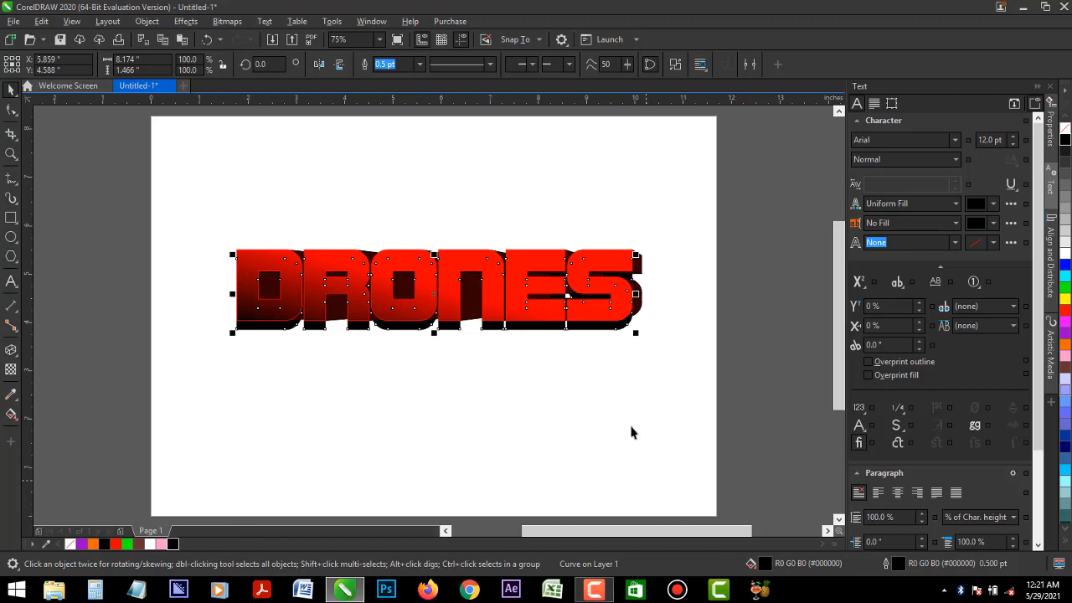
# - Move the black text copy up behind the red front text and convert it to a 300 dpi RGB bitmap
pyautogui.moveTo(435, 294); pyautogui.dragTo(438, 288)
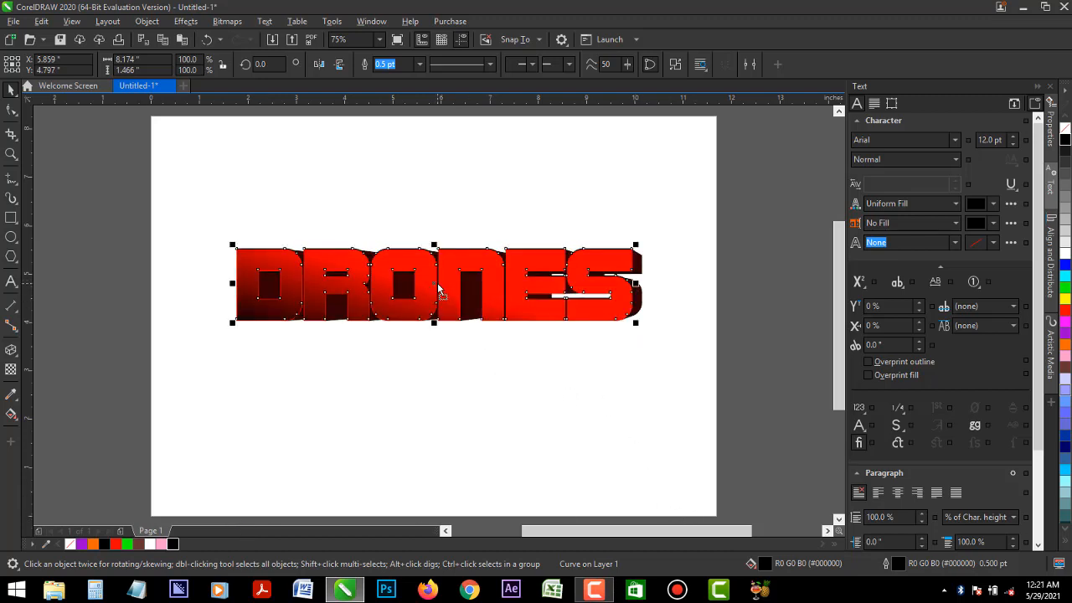
pyautogui.click(222, 23)
pyautogui.click(254, 38)
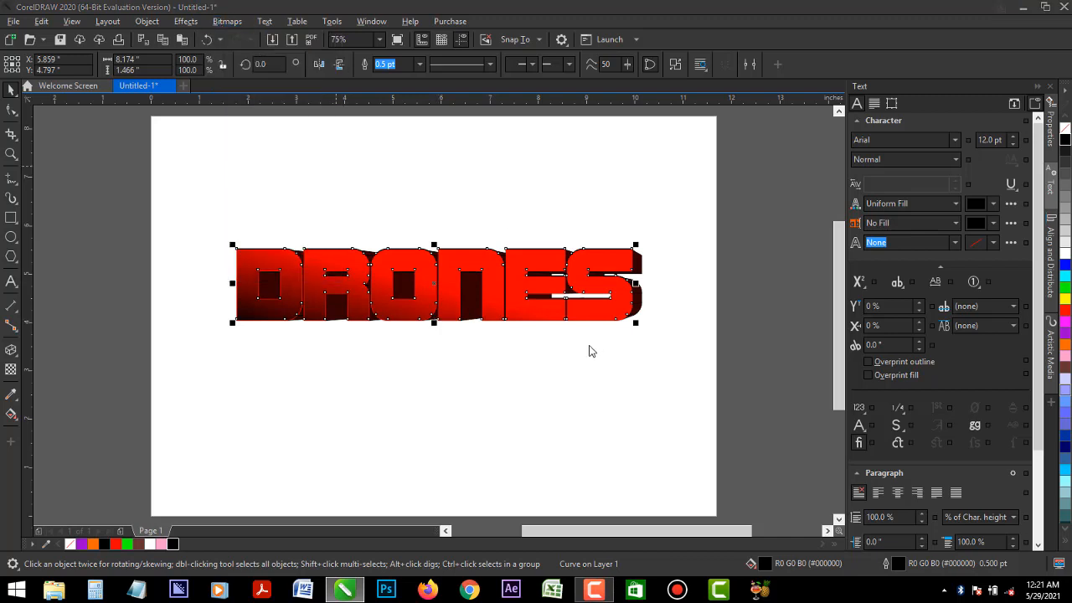
pyautogui.click(554, 366)
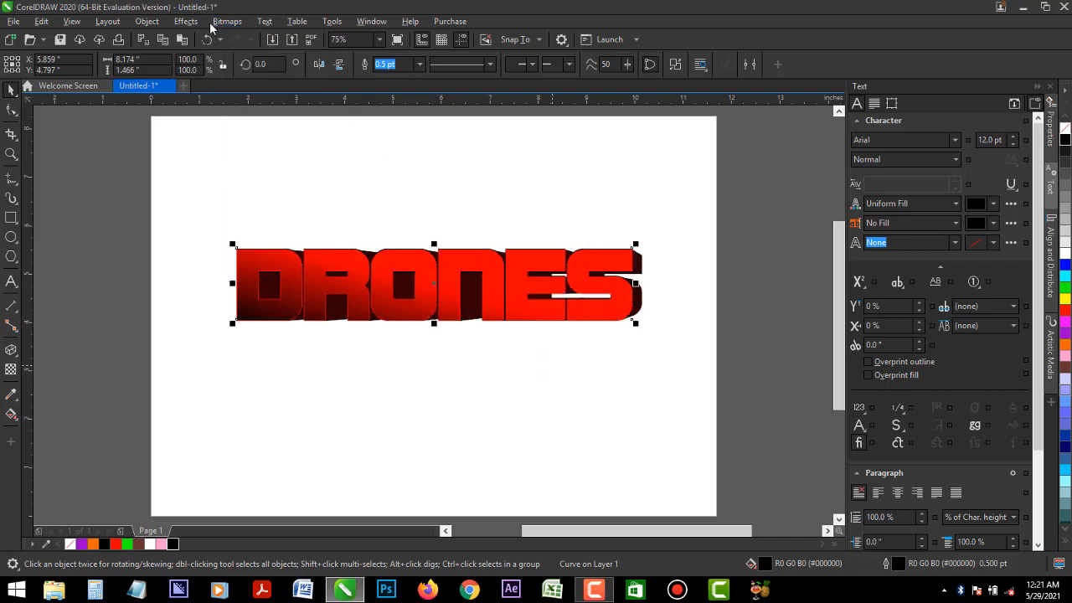
# - Apply a Gaussian Blur to the black bitmap copy to make a soft shadow around the text
pyautogui.click(185, 21)
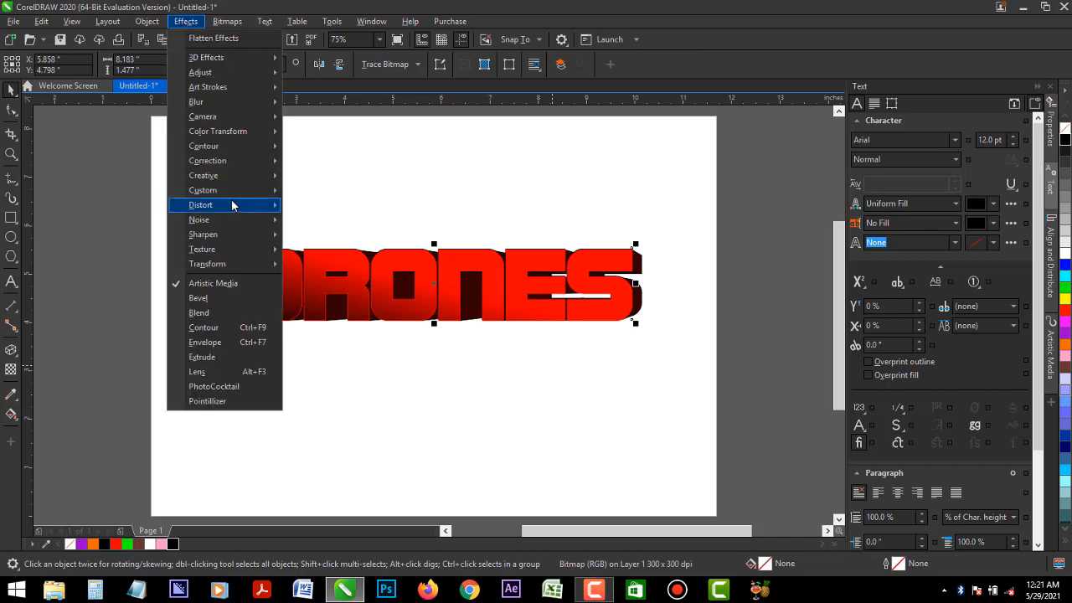
pyautogui.moveTo(228, 104)
pyautogui.click(335, 133)
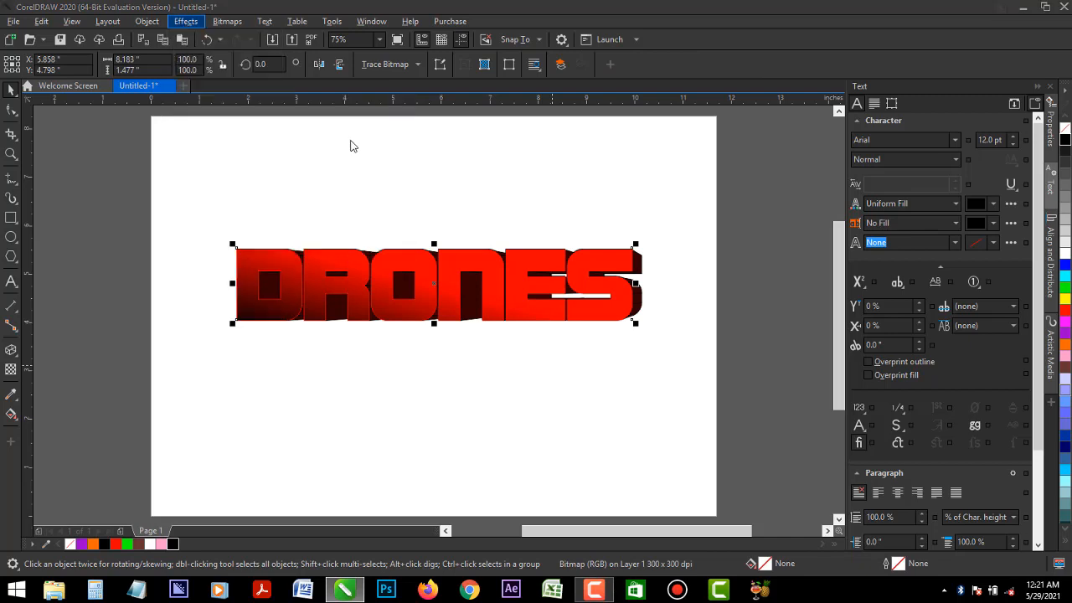
pyautogui.moveTo(564, 249); pyautogui.dragTo(717, 276)
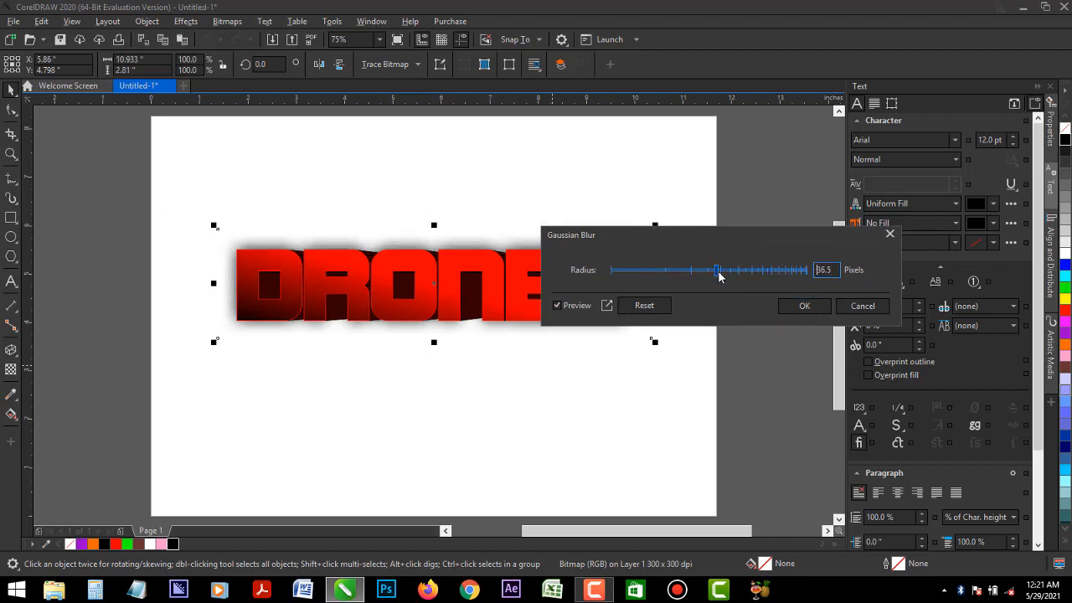
pyautogui.click(804, 306)
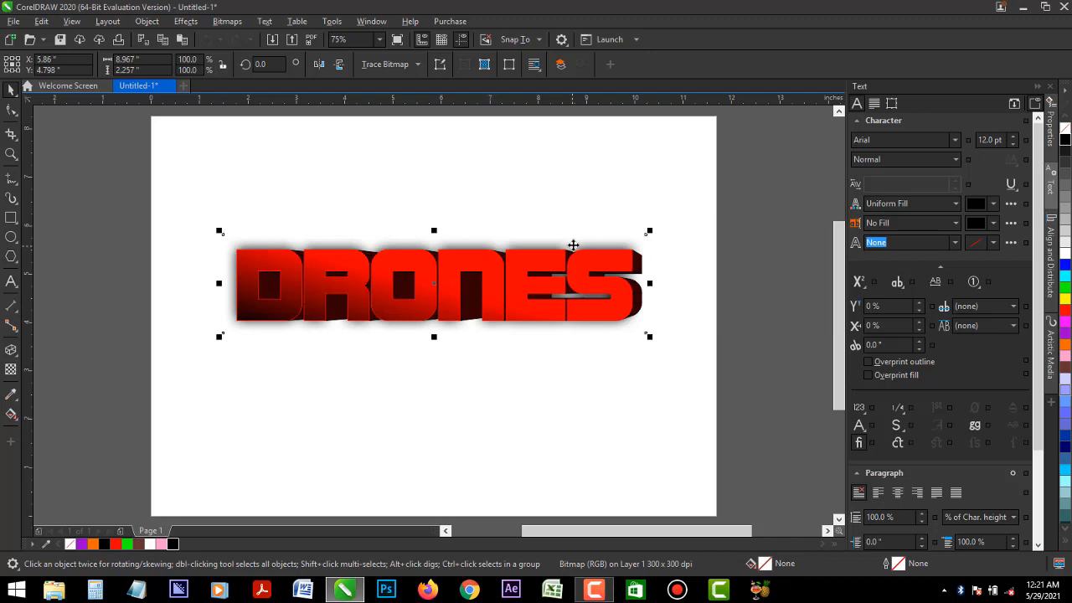
# - Duplicate the blurred shadow with a slight offset down and to the right, ordered behind the front text
pyautogui.moveTo(573, 244); pyautogui.dragTo(584, 249)
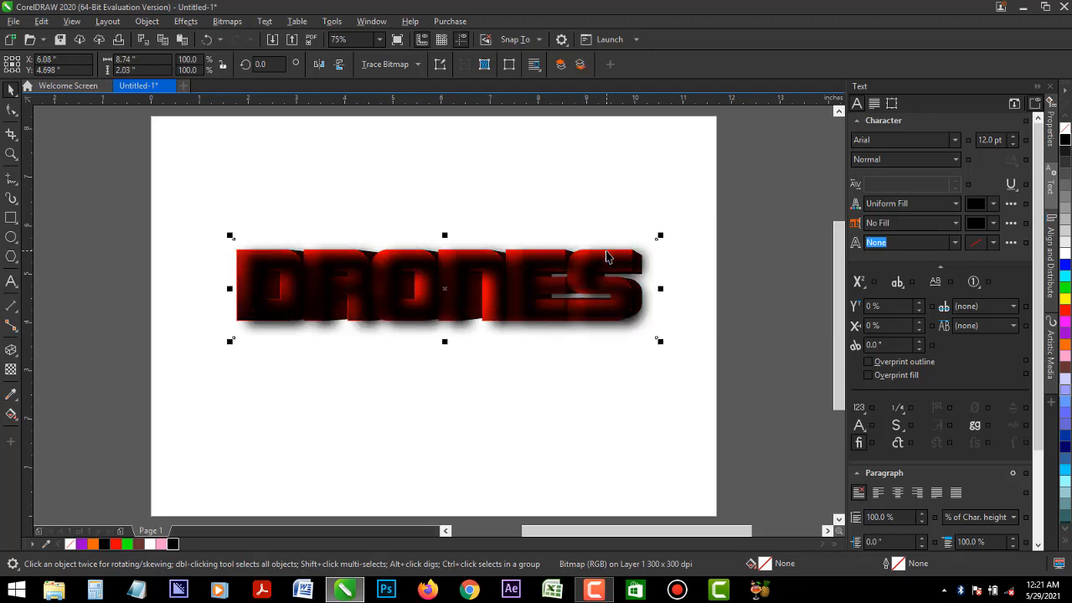
pyautogui.hotkey('ctrl', 'z')
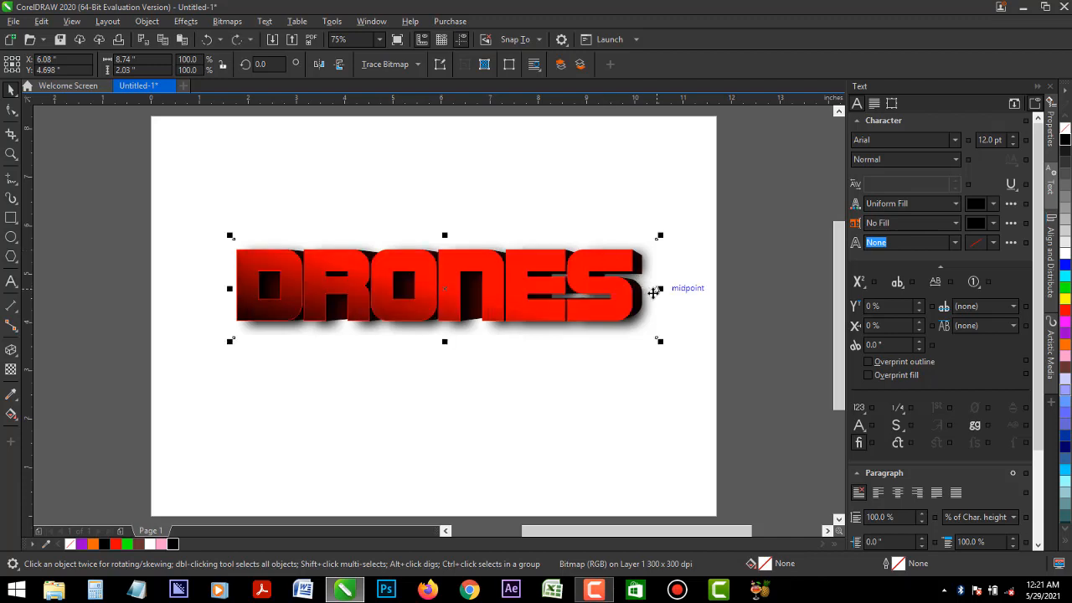
pyautogui.click(644, 291)
pyautogui.click(644, 298)
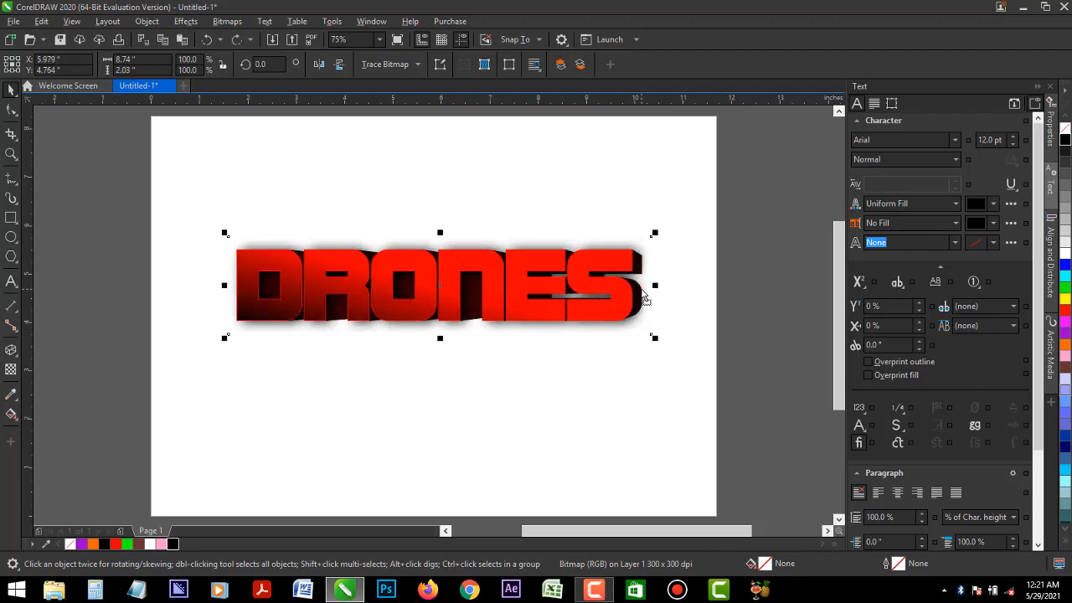
# - Add another copy of the blurred shadow, order it behind the front text and shift it slightly lower
pyautogui.moveTo(626, 296); pyautogui.dragTo(630, 294)
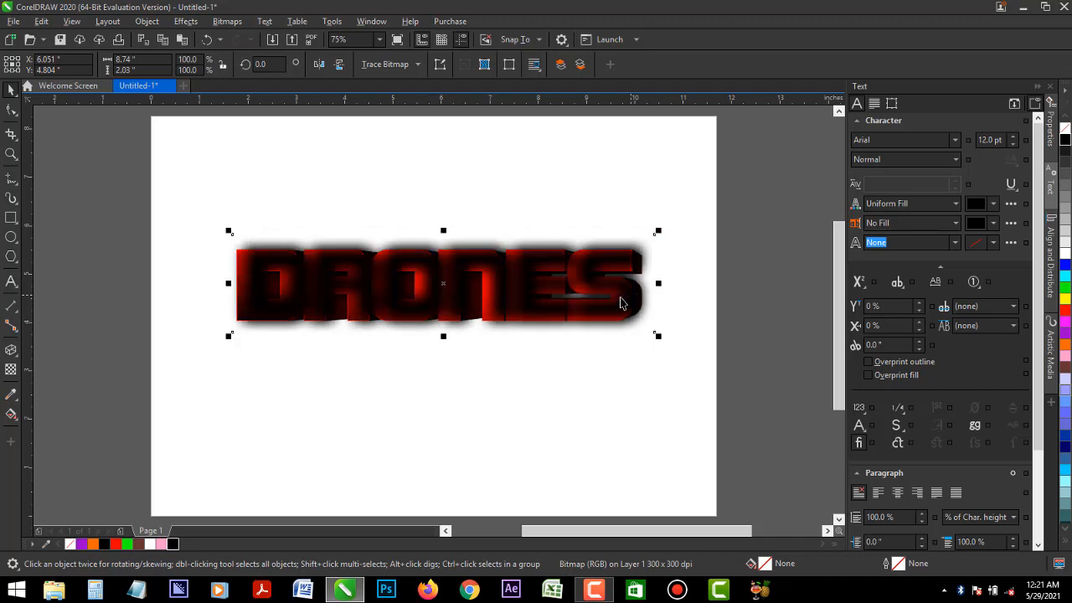
pyautogui.click(592, 259)
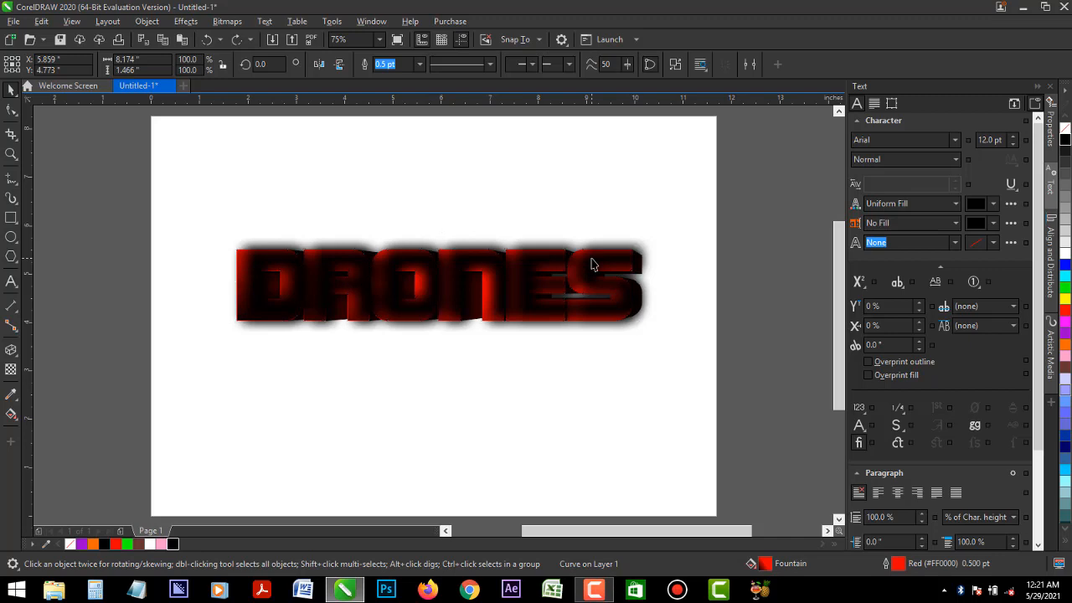
pyautogui.hotkey('ctrl', 'shift', 'z')
pyautogui.click(757, 295)
pyautogui.moveTo(638, 254); pyautogui.dragTo(633, 250)
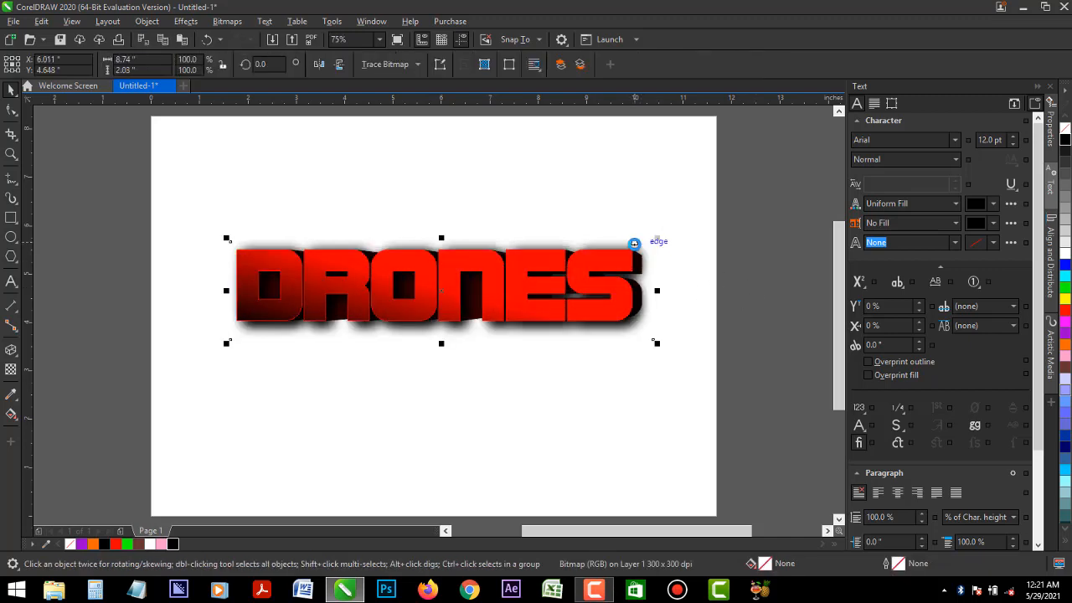
pyautogui.click(732, 303)
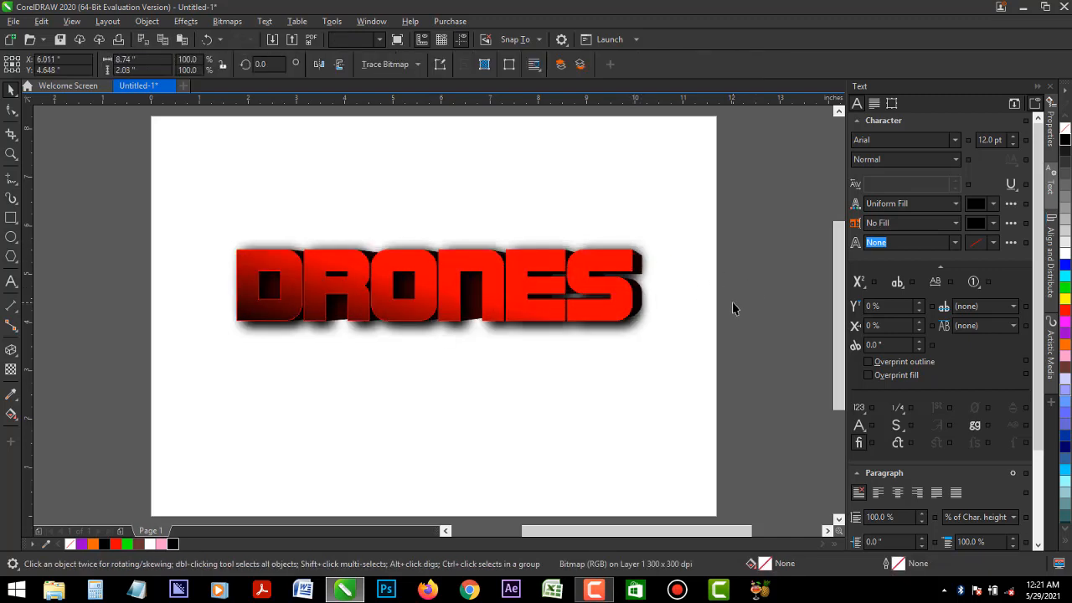
# - Remove the red outline from the front text
pyautogui.click(288, 318)
pyautogui.rightClick(70, 545)
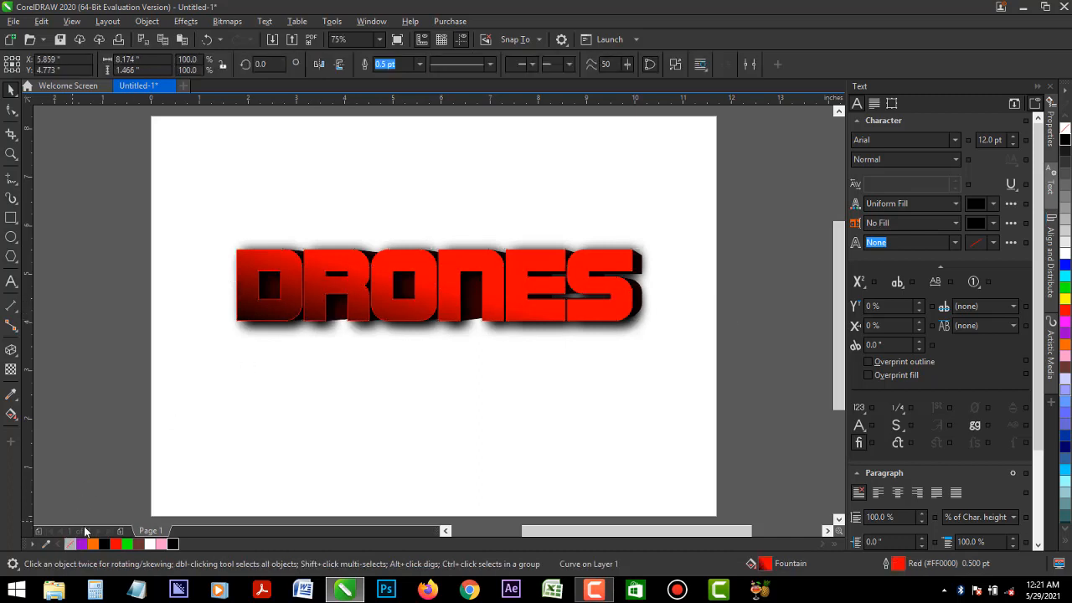
pyautogui.press('Escape')
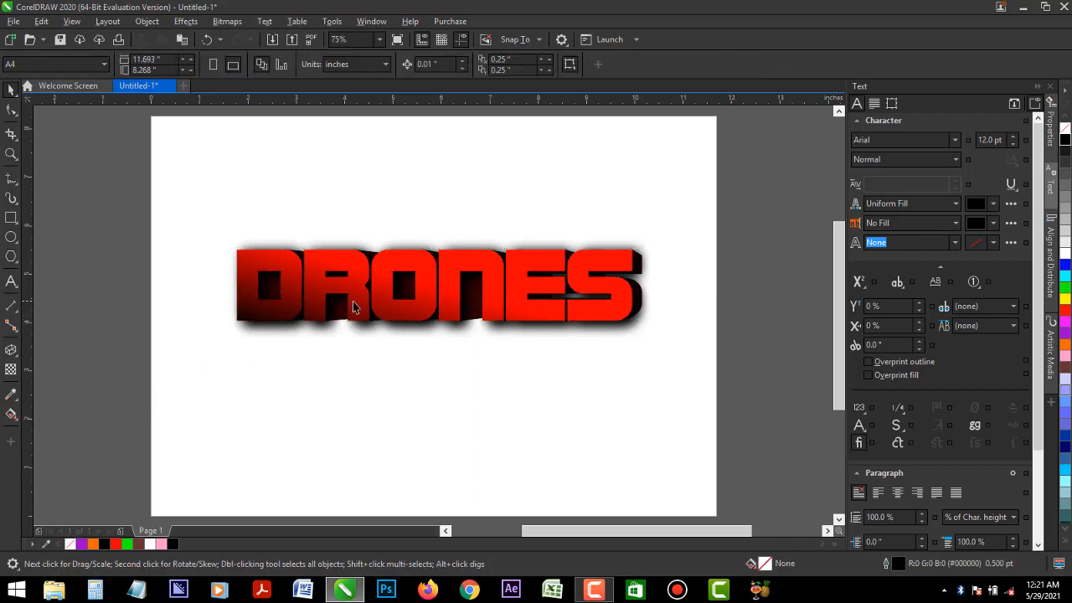
# - Draw a rectangle about 10.4 x 1.3 inches over the upper half of the text and convert it to curves
pyautogui.click(11, 217)
pyautogui.moveTo(201, 223); pyautogui.dragTo(709, 291)
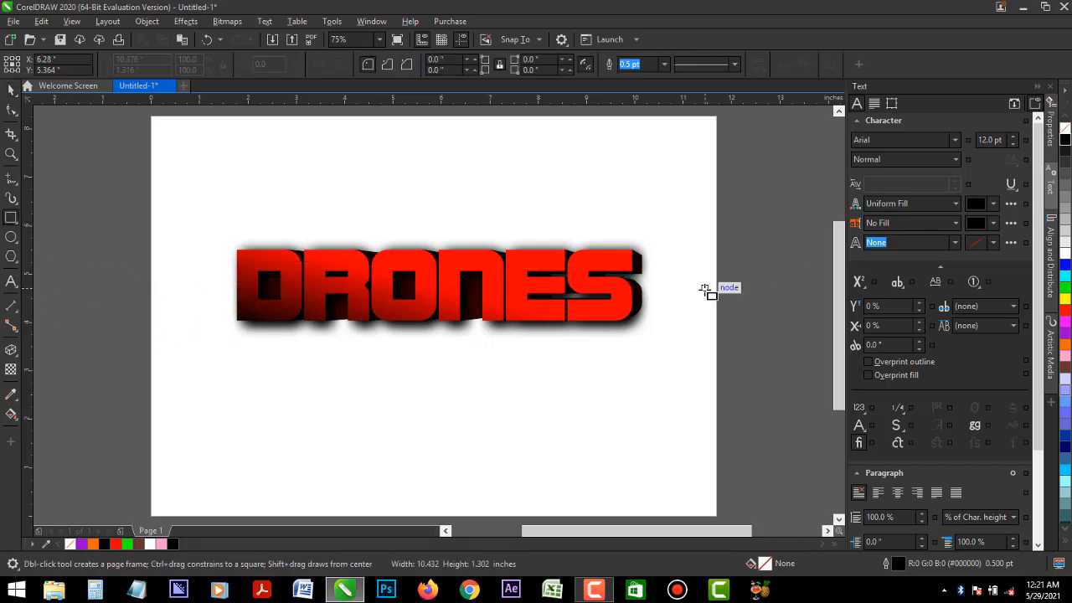
pyautogui.click(11, 110)
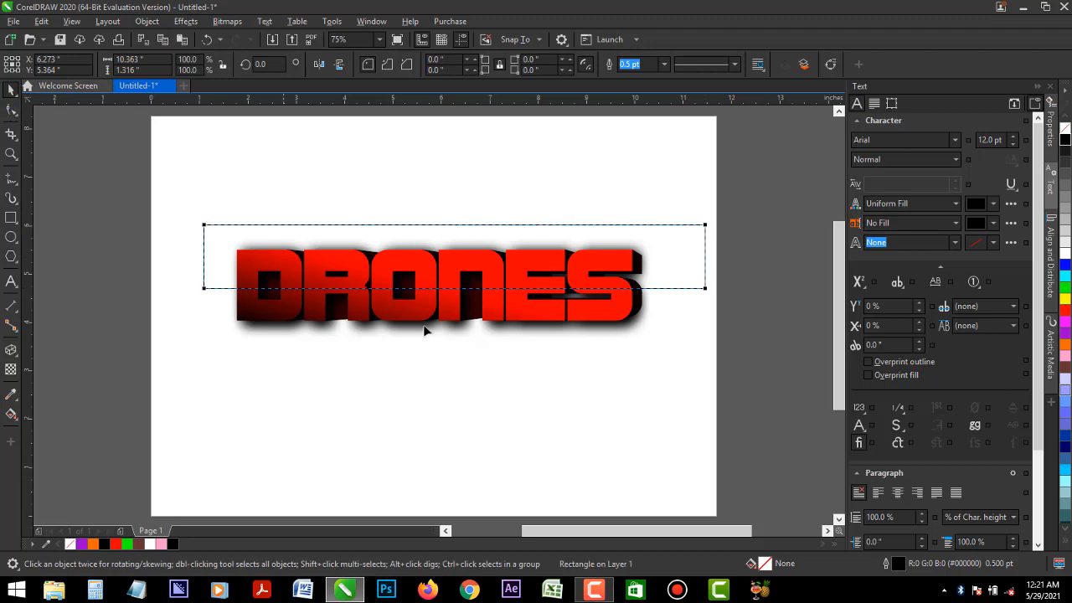
pyautogui.hotkey('ctrl', 'q')
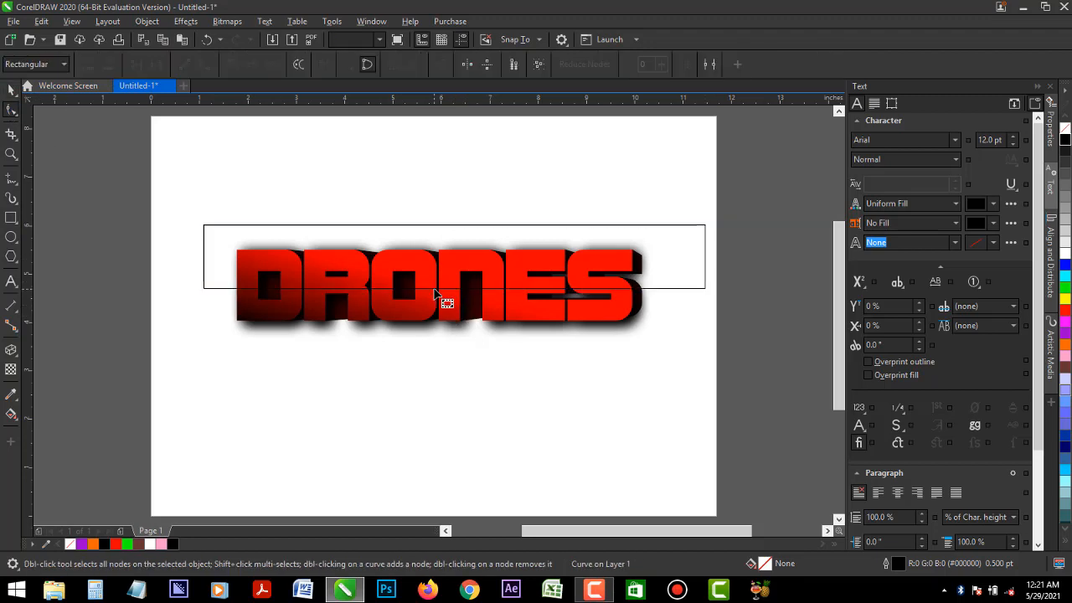
# - Convert the rectangle's lower edge to a curve and bend it upward into a wide arch across the letters
pyautogui.click(434, 287)
pyautogui.click(204, 66)
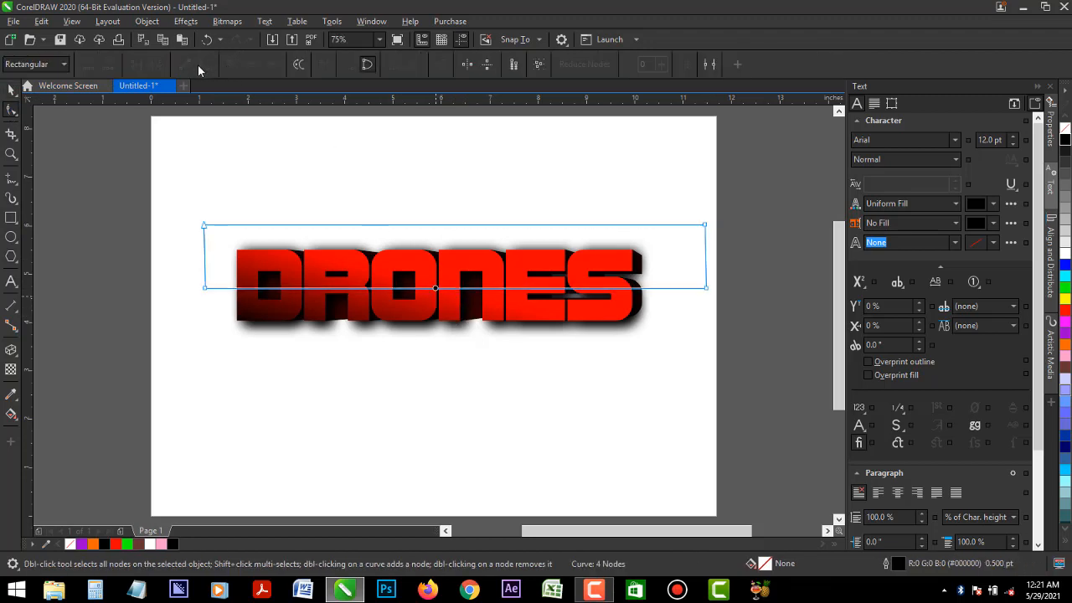
pyautogui.click(435, 289)
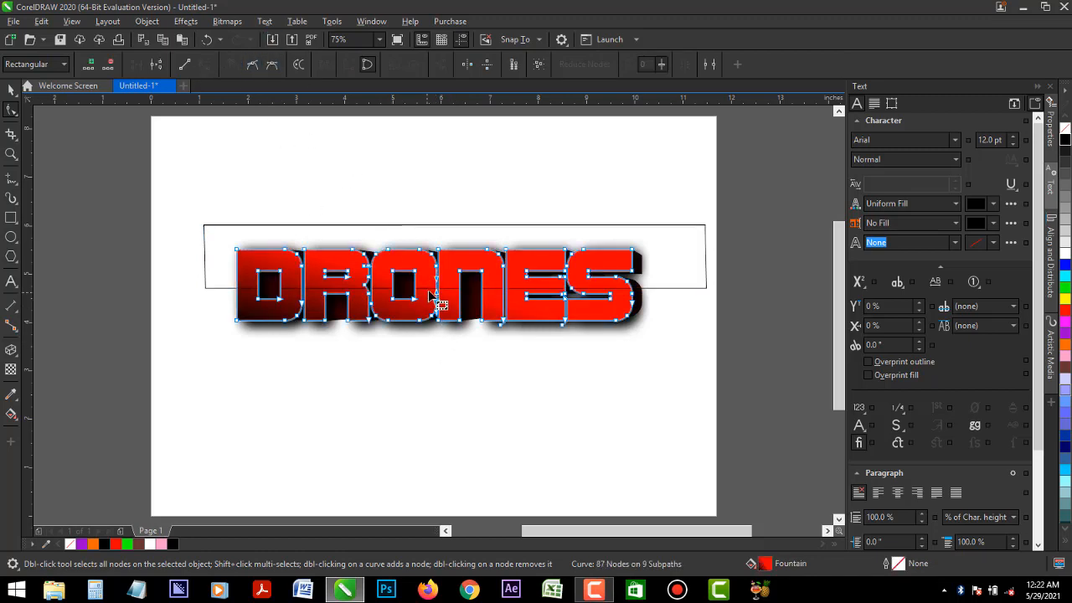
pyautogui.click(428, 287)
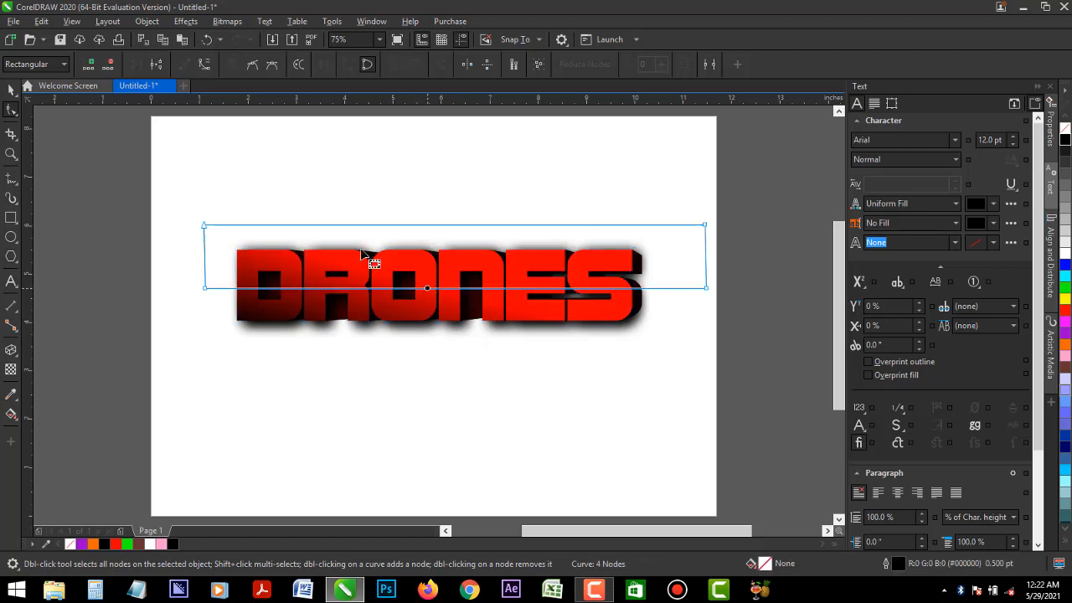
pyautogui.click(396, 285)
pyautogui.moveTo(412, 286); pyautogui.dragTo(414, 249)
pyautogui.click(11, 88)
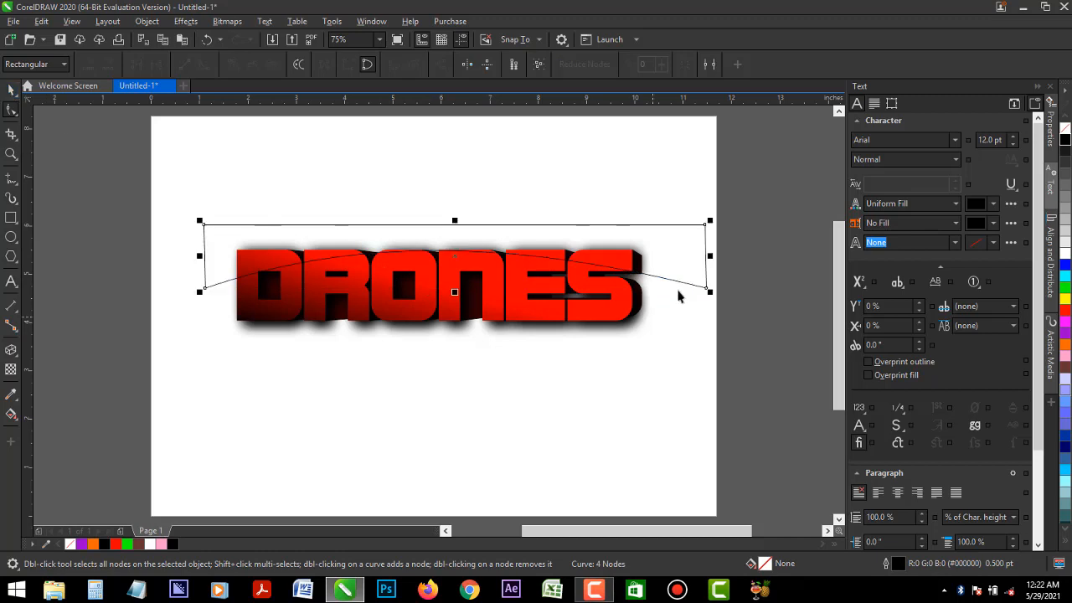
# - Move the arched shape slightly down and PowerClip it inside the front text
pyautogui.click(675, 282)
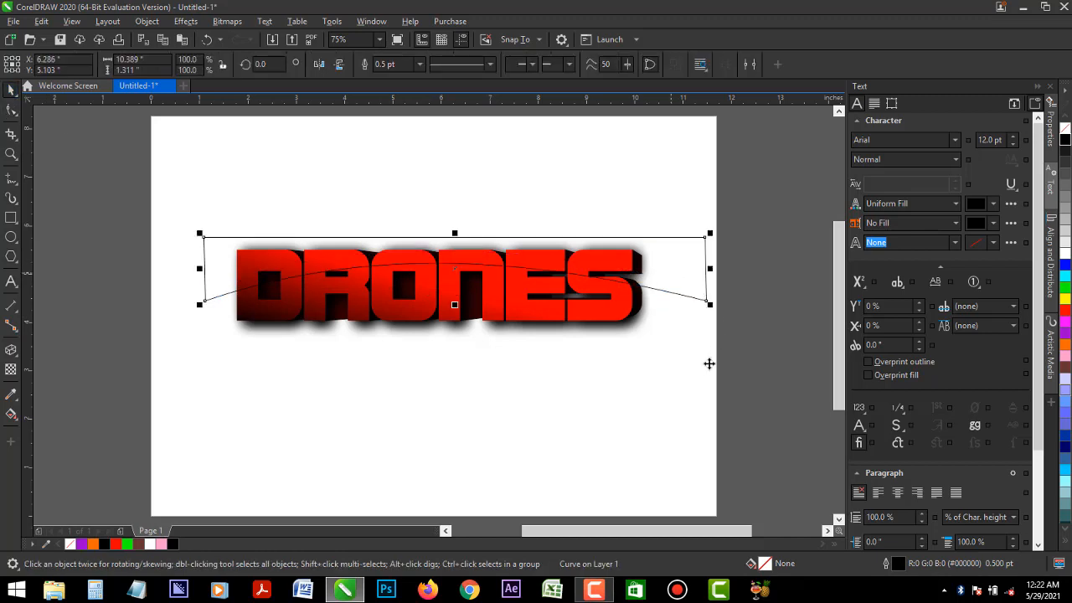
pyautogui.rightClick(671, 366)
pyautogui.click(726, 342)
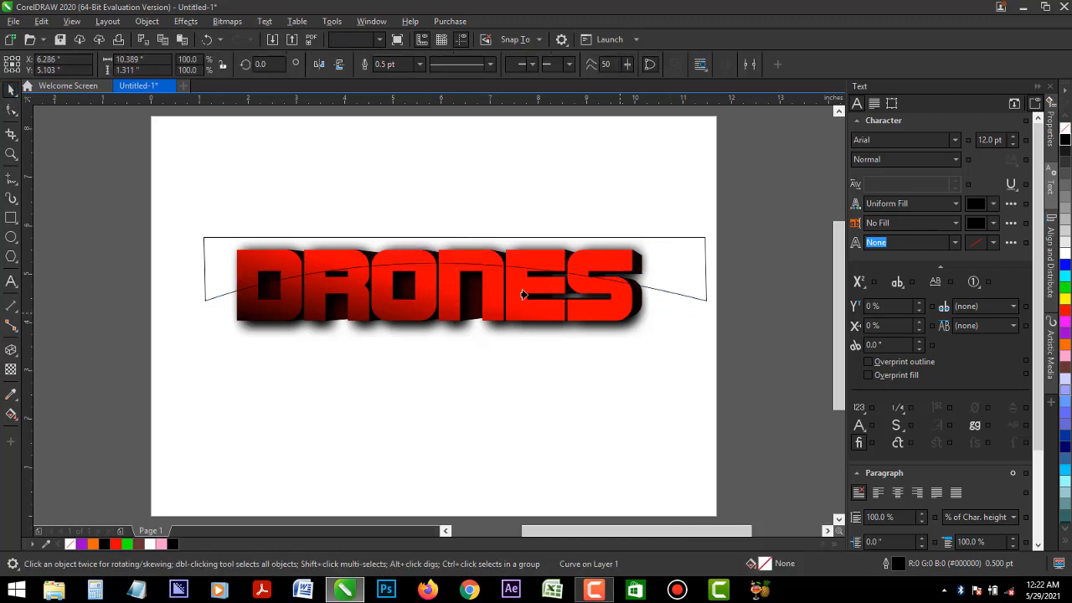
pyautogui.click(518, 291)
# - Fill the clipped shape white without an outline and shift it slightly lower inside the text
pyautogui.keyDown('ctrl'); pyautogui.click(519, 260); pyautogui.keyUp('ctrl')
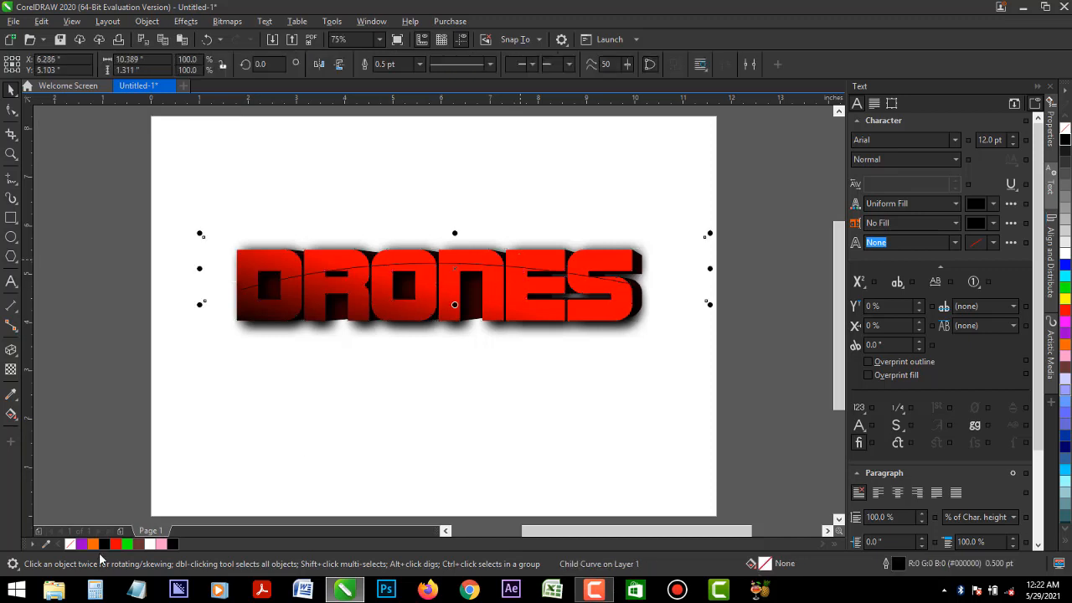
pyautogui.click(151, 545)
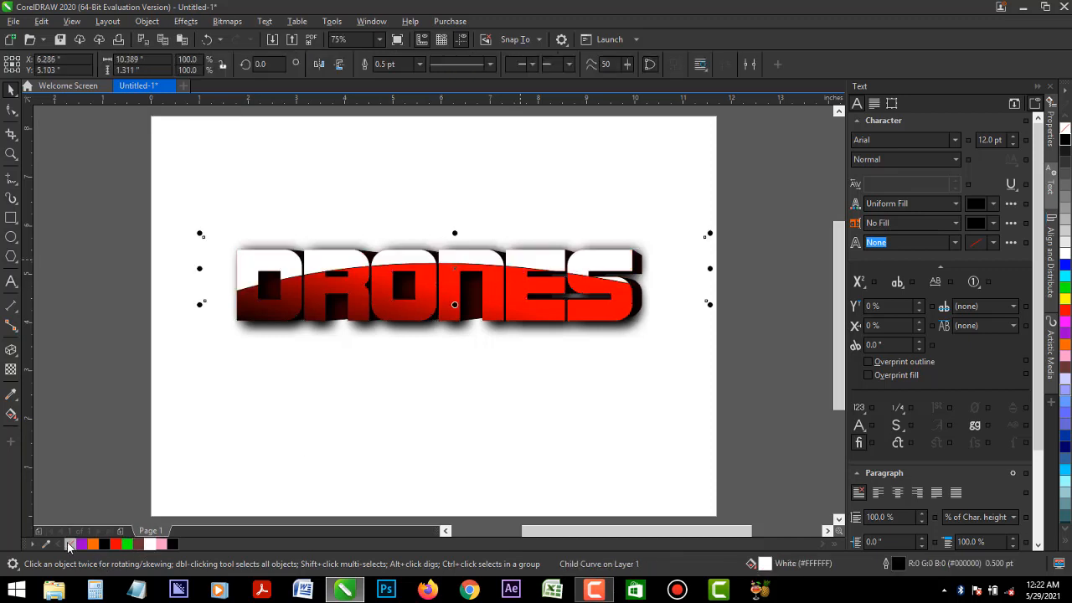
pyautogui.moveTo(543, 253)
pyautogui.mouseDown()
pyautogui.moveTo(536, 265)
pyautogui.moveTo(539, 255)
pyautogui.mouseUp()
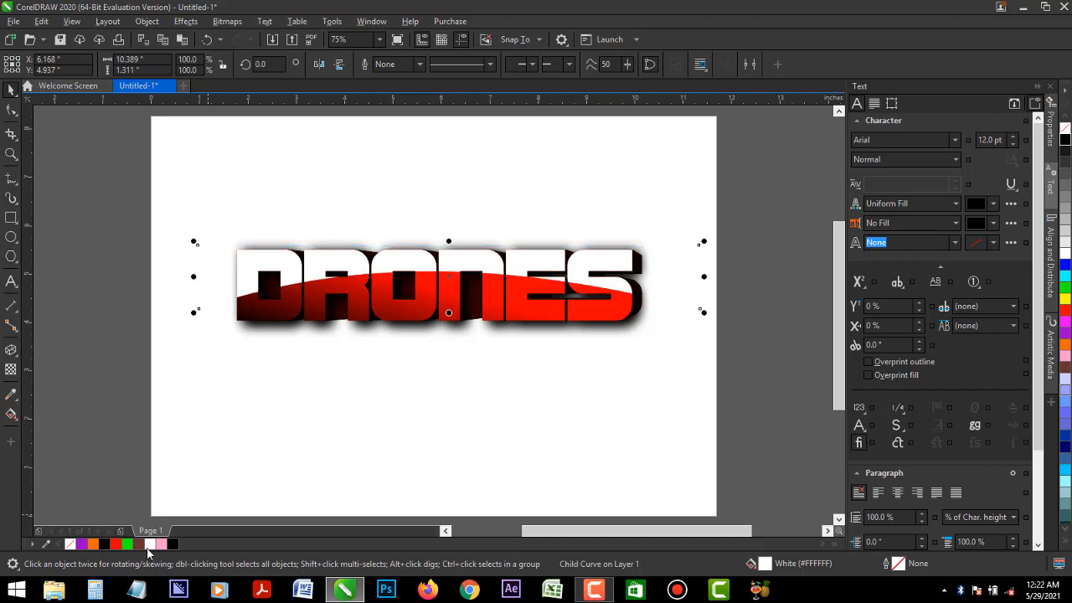
# - Try red, black and orange fills on the clipped shape and restore its white fill
pyautogui.click(118, 545)
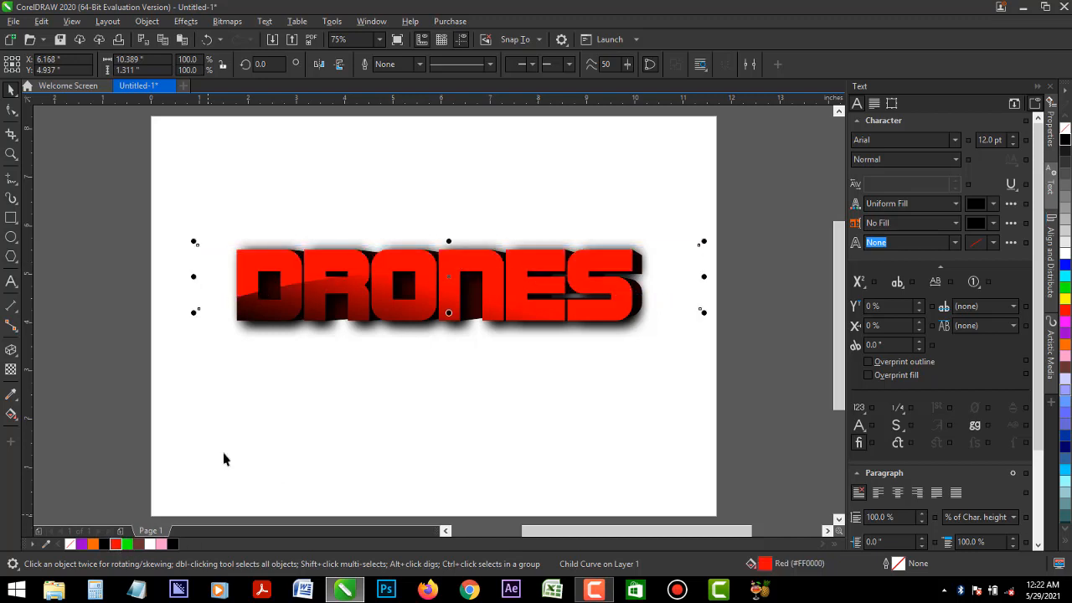
pyautogui.click(173, 544)
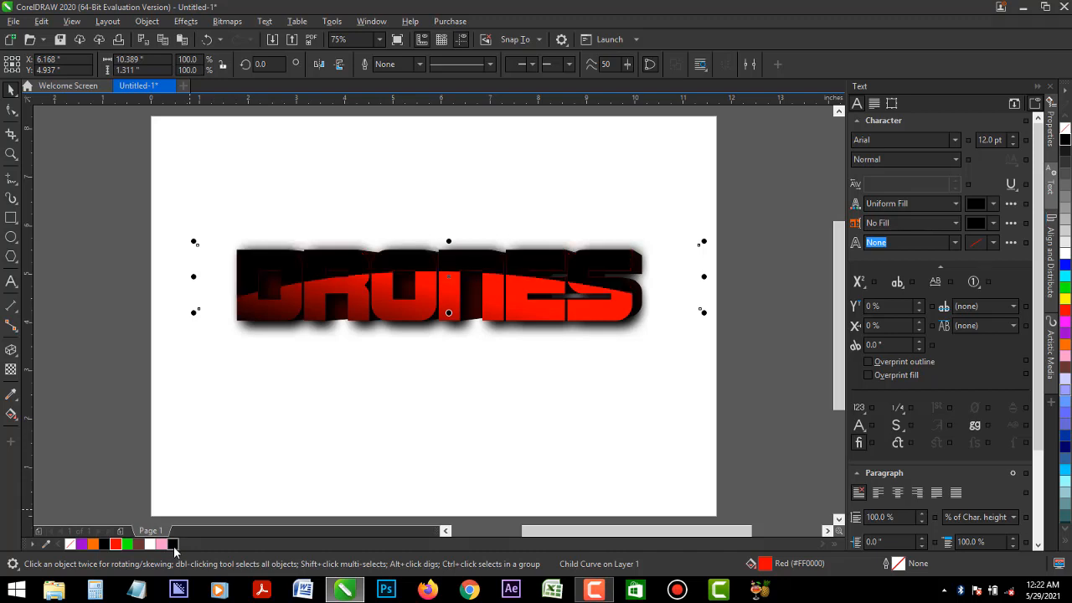
pyautogui.click(92, 545)
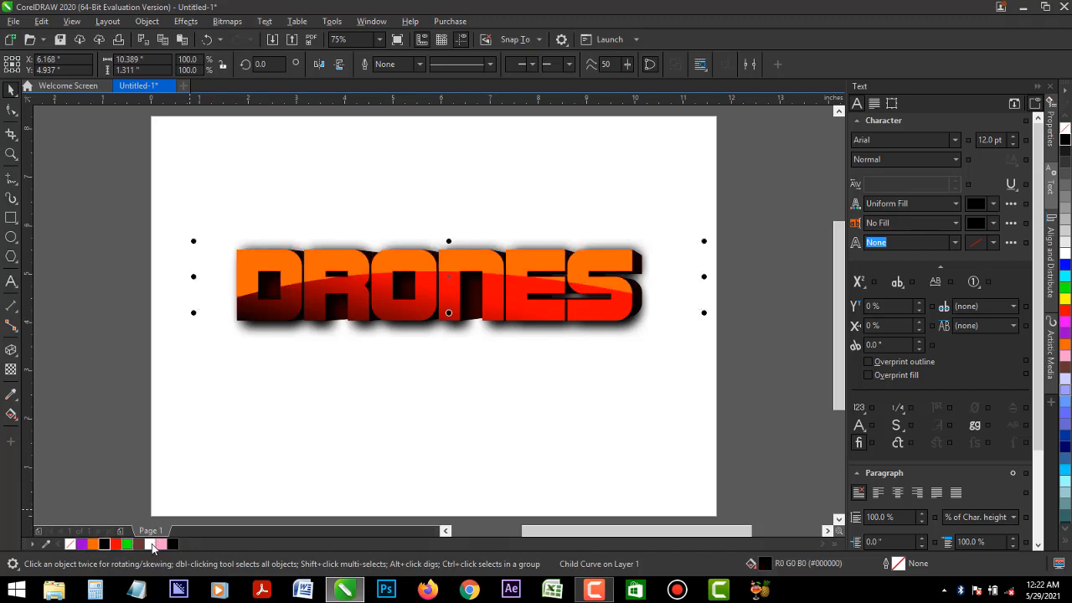
pyautogui.click(152, 546)
# - Give the white clipped shape a uniform transparency of 78 and shift it slightly to the left inside the text
pyautogui.click(10, 370)
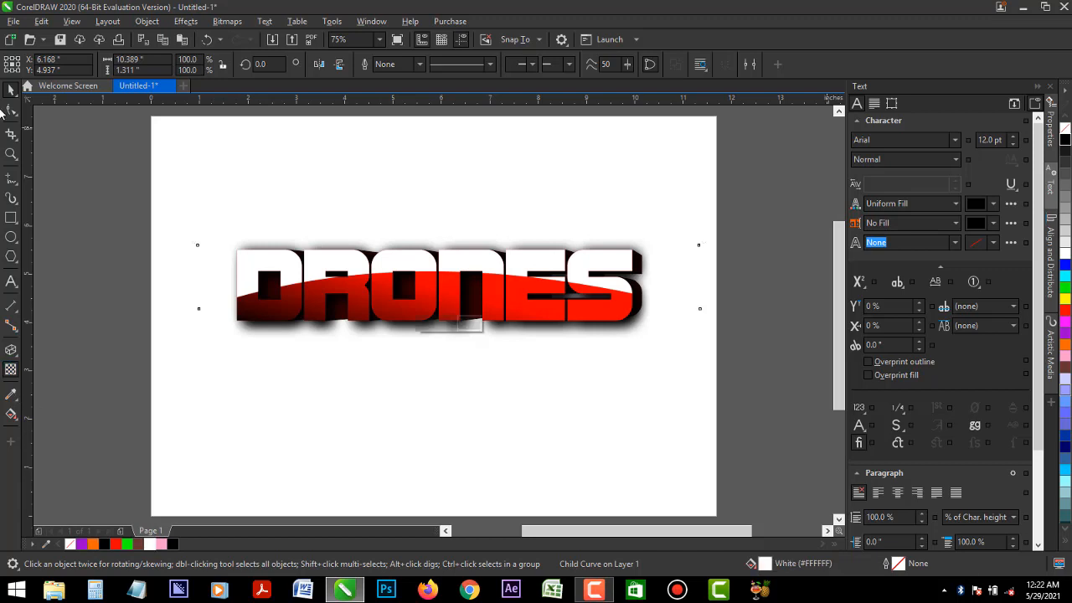
pyautogui.click(33, 66)
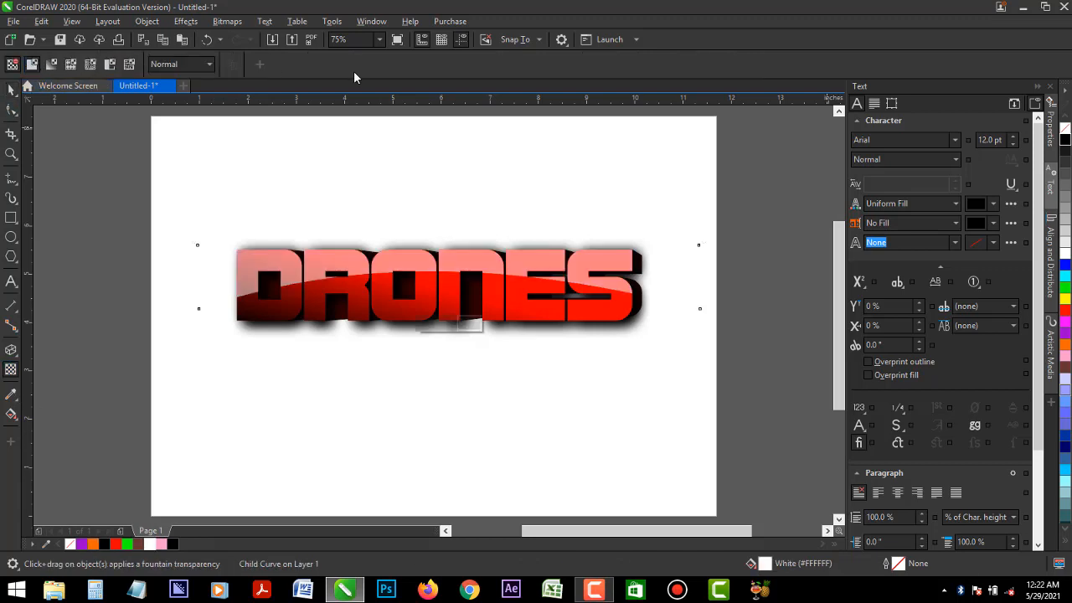
pyautogui.click(285, 66)
pyautogui.moveTo(287, 82); pyautogui.dragTo(305, 83)
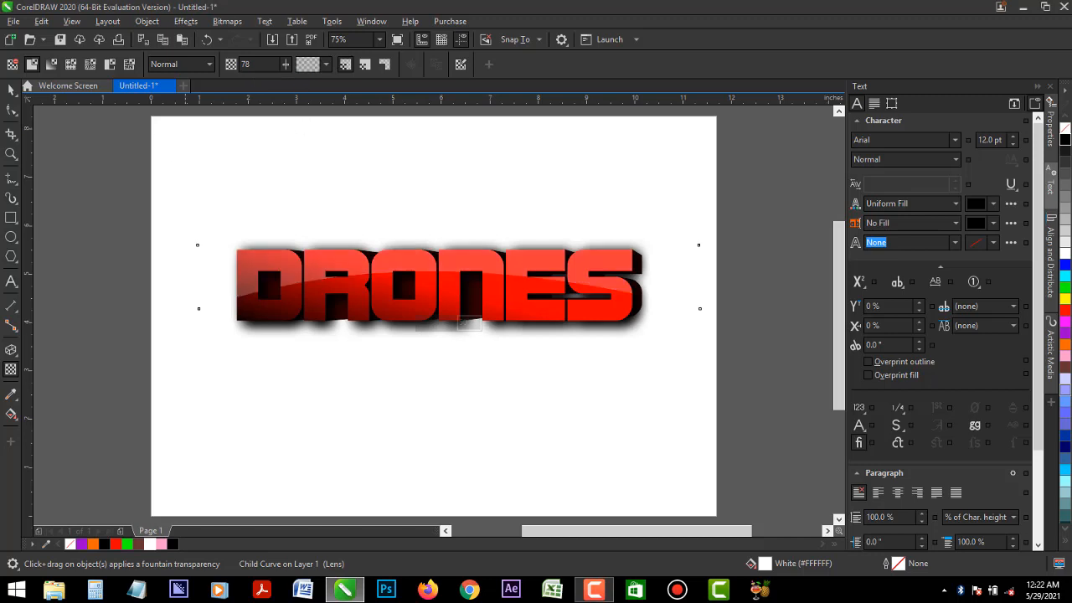
pyautogui.click(11, 90)
pyautogui.moveTo(595, 260); pyautogui.dragTo(593, 262)
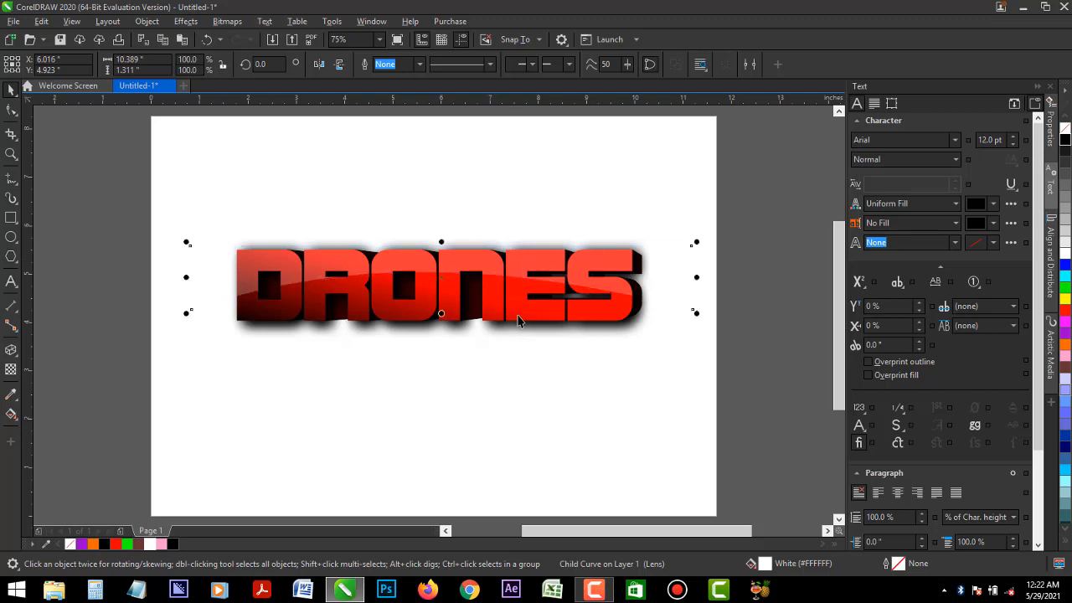
# - Try a plain red fill on the front text, restore its fountain fill and realign it vertically from black below to red above
pyautogui.click(492, 313)
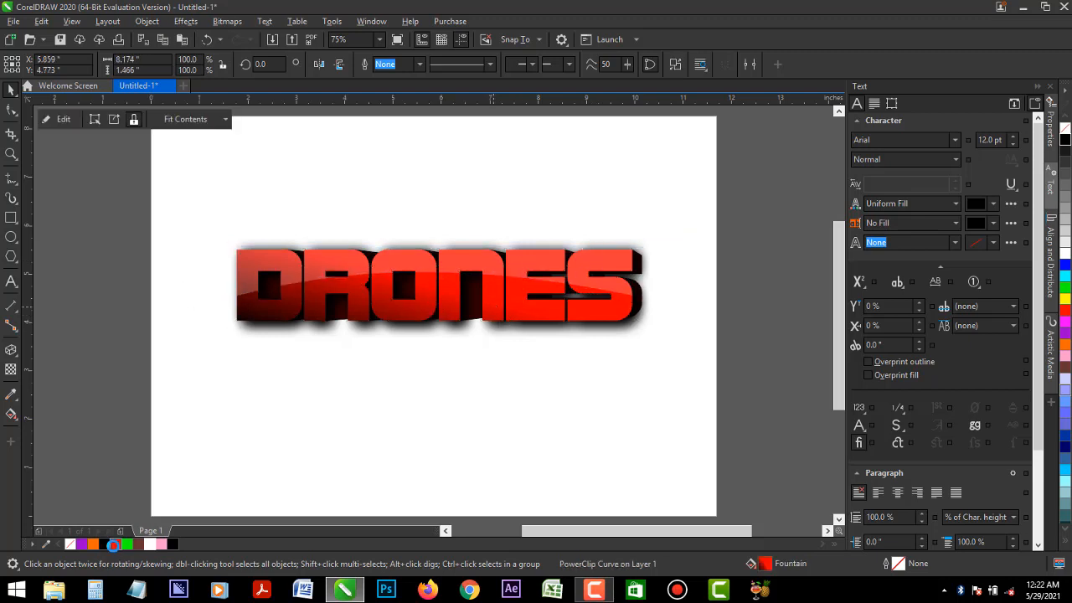
pyautogui.click(126, 452)
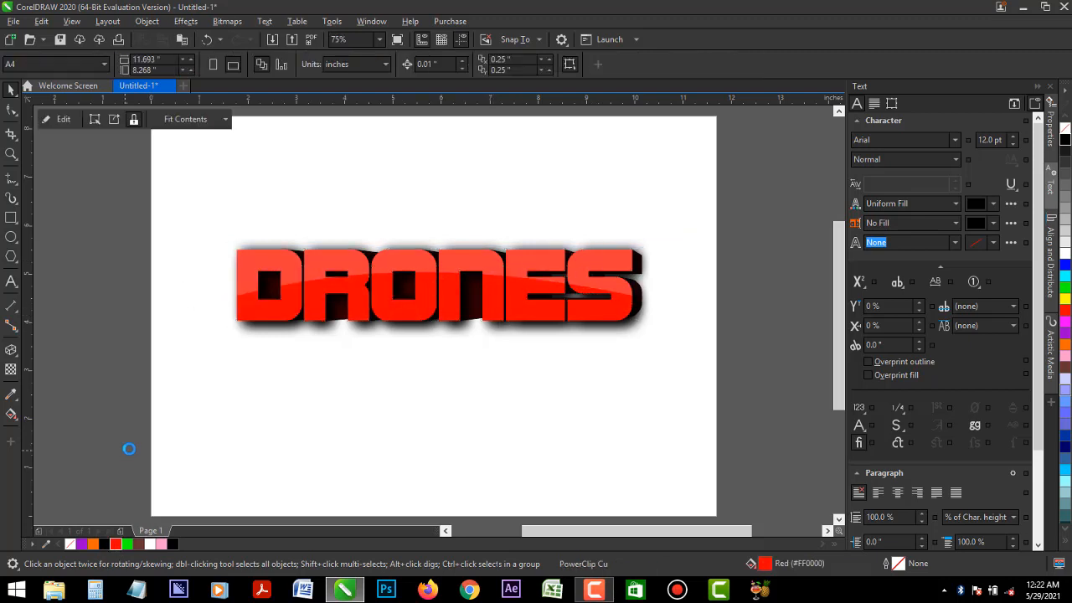
pyautogui.click(11, 417)
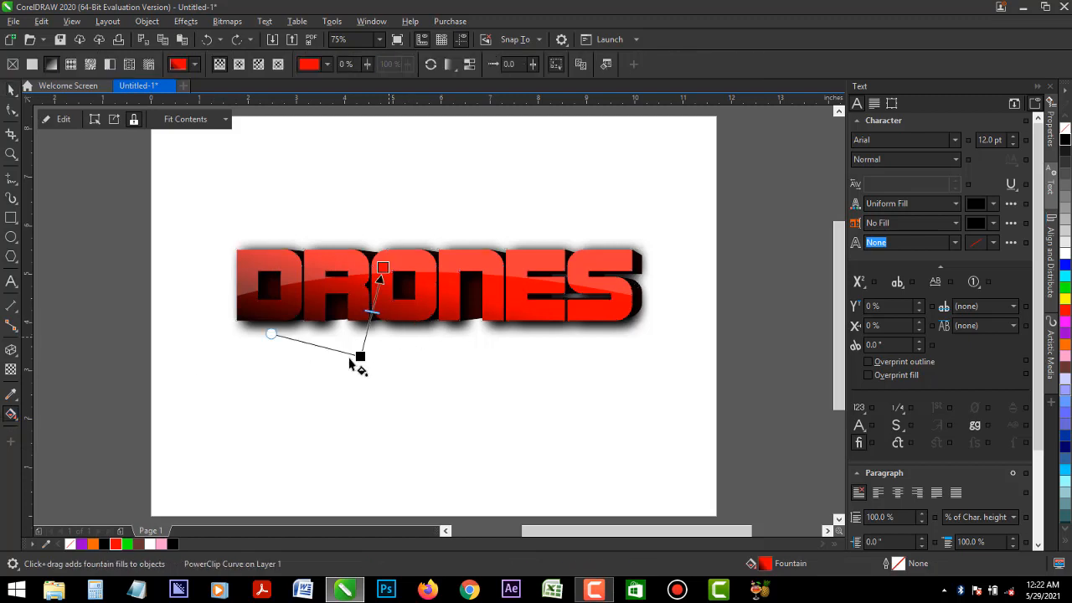
pyautogui.moveTo(359, 355); pyautogui.dragTo(384, 343)
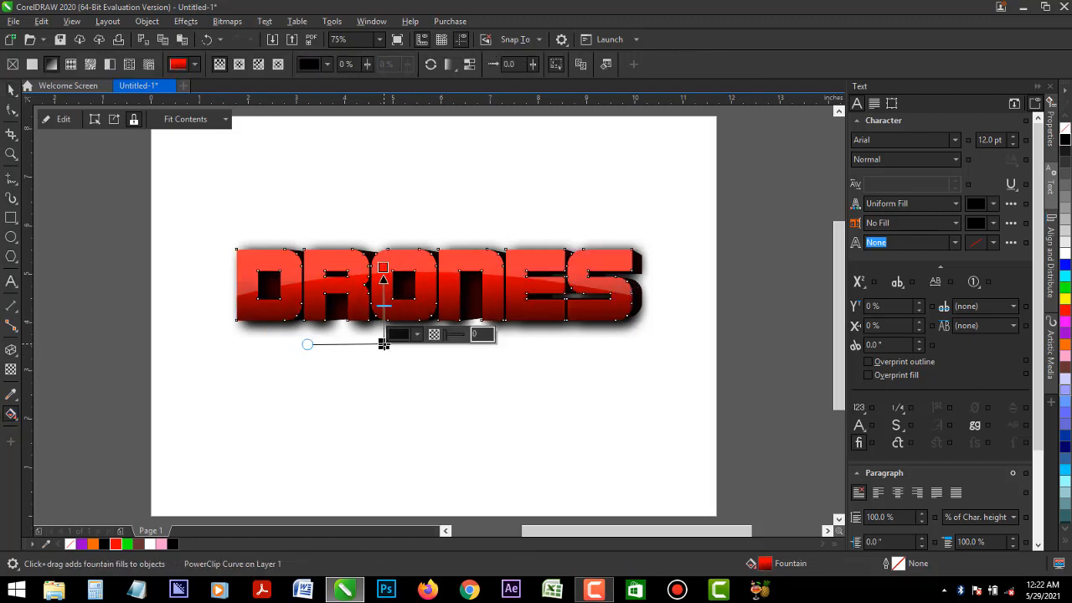
pyautogui.click(11, 89)
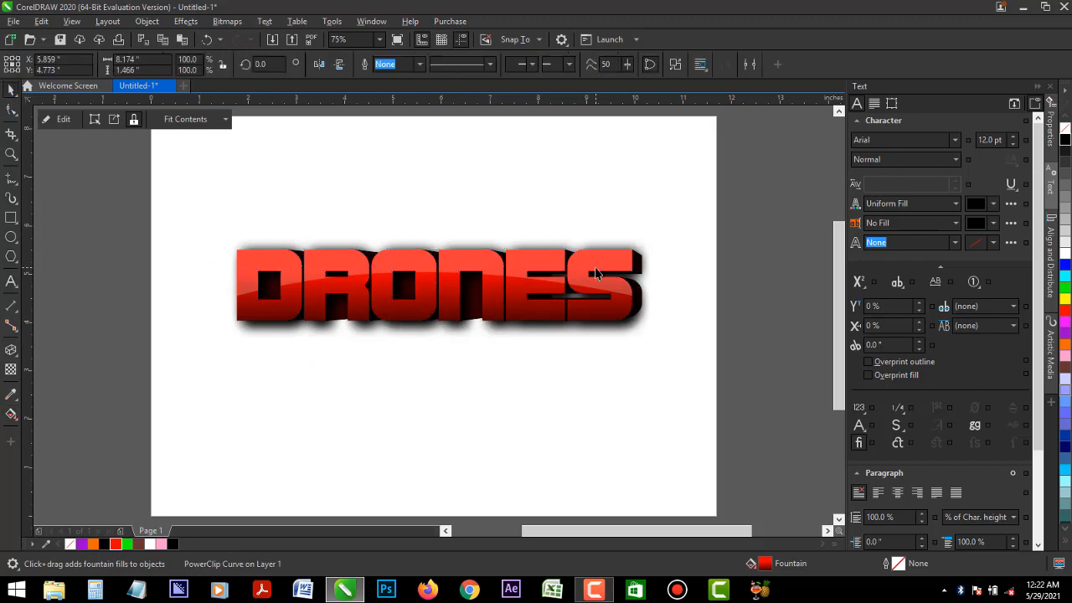
# - Pull one of the blurred black shadow bitmaps out from behind the text and delete it
pyautogui.click(641, 257)
pyautogui.moveTo(641, 257); pyautogui.dragTo(642, 380)
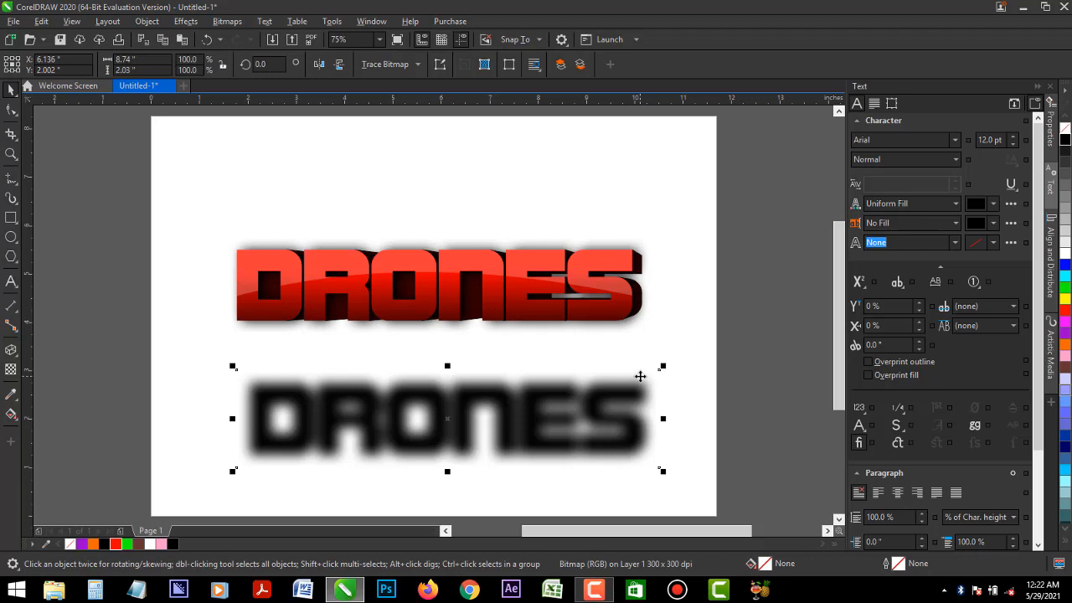
pyautogui.press('Delete')
# - Shift the remaining blurred shadow slightly lower beneath the text and give it a uniform transparency
pyautogui.click(634, 242)
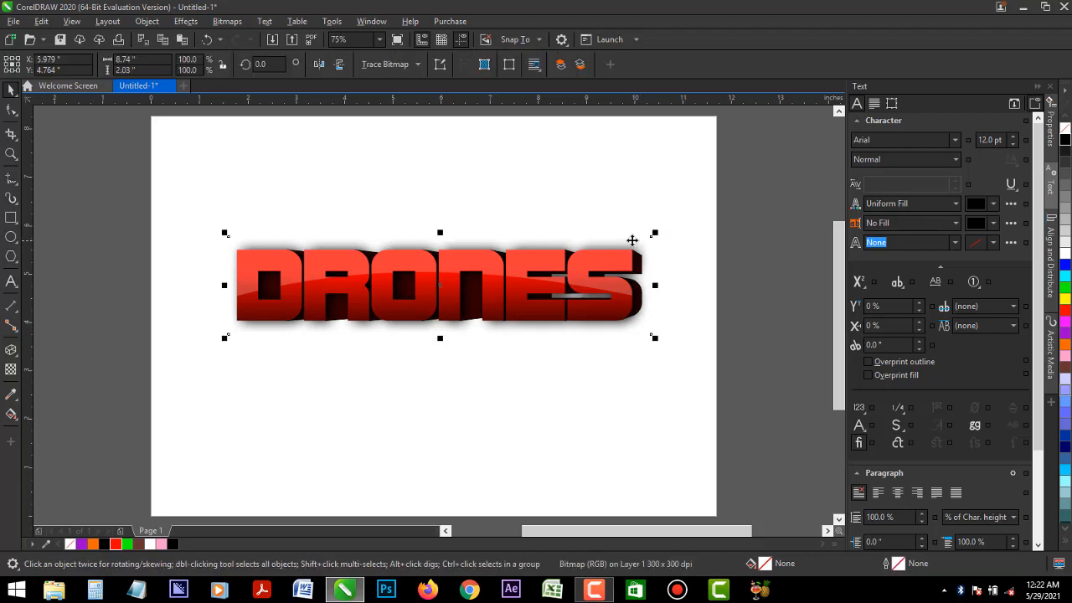
pyautogui.moveTo(633, 241); pyautogui.dragTo(635, 258)
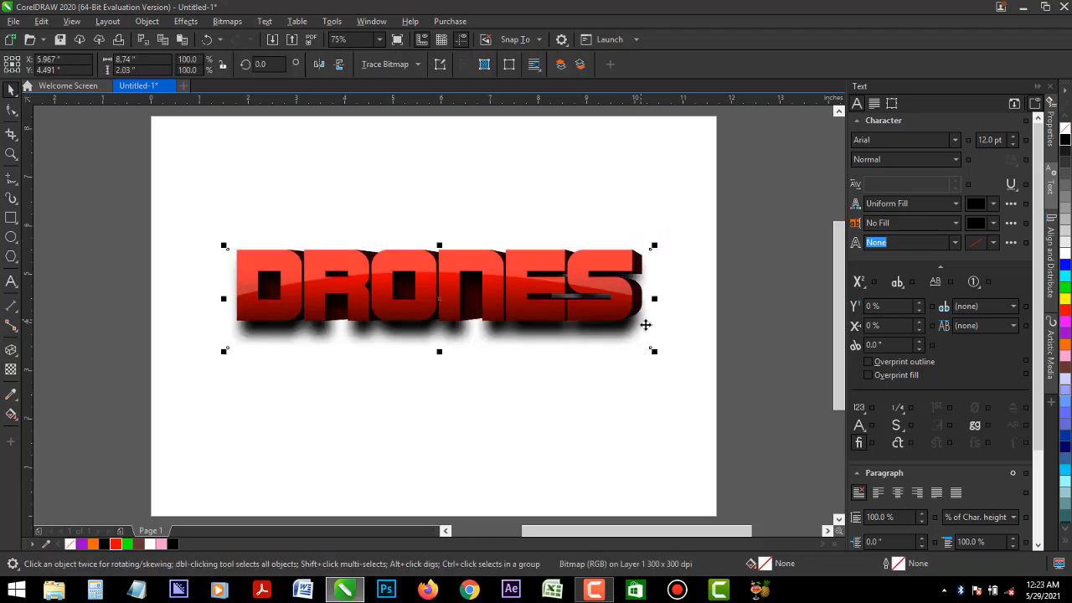
pyautogui.moveTo(645, 325); pyautogui.dragTo(645, 319)
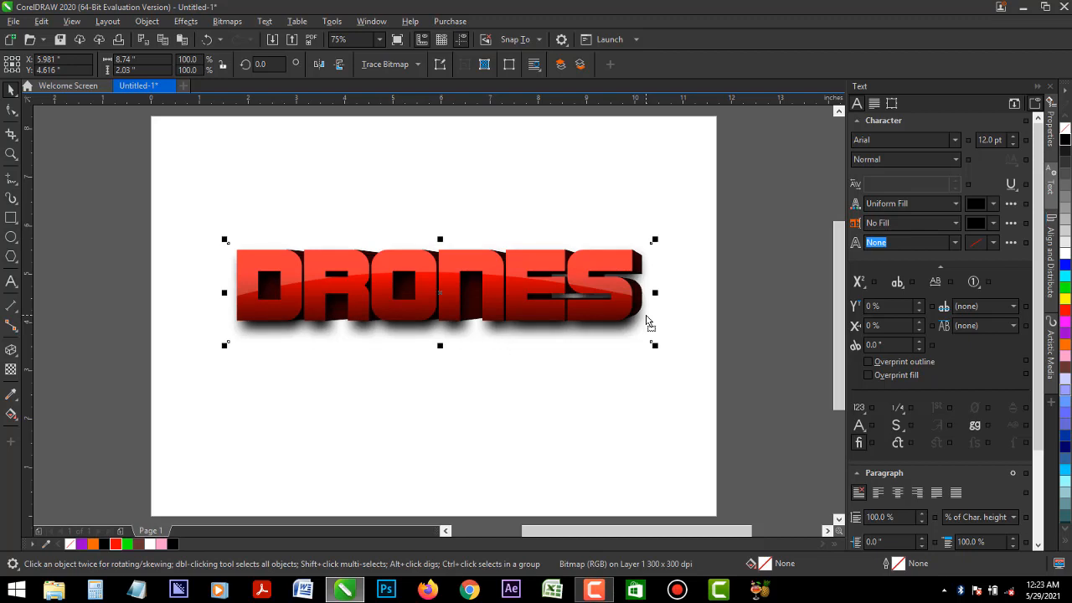
pyautogui.click(8, 372)
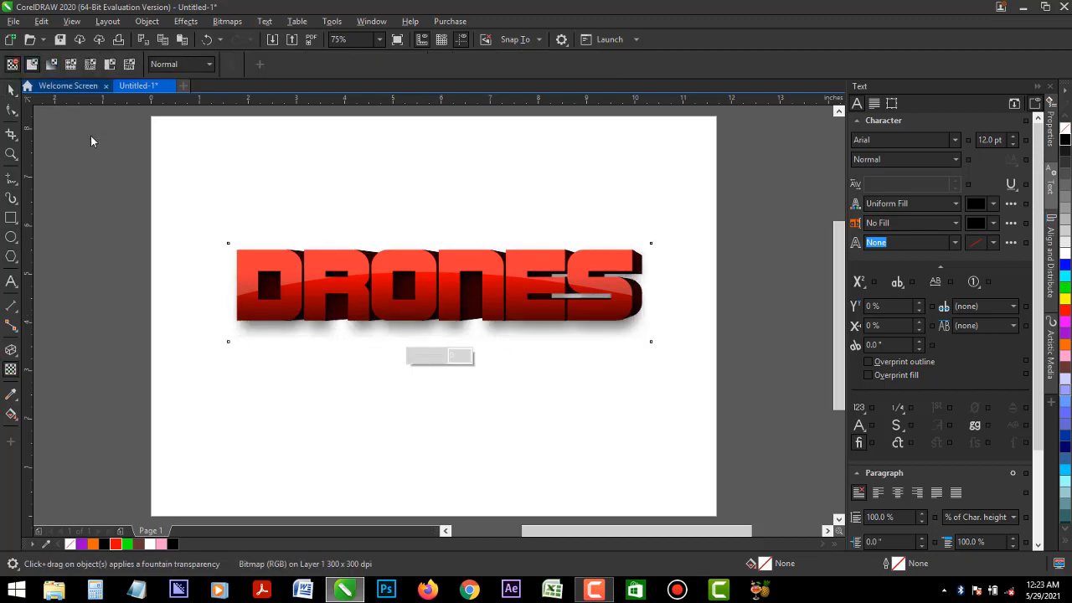
pyautogui.click(11, 90)
# - Move the complete DRONES text with its extrusion and shadow slightly lower on the page
pyautogui.moveTo(110, 172); pyautogui.dragTo(748, 424)
pyautogui.moveTo(624, 312); pyautogui.dragTo(630, 343)
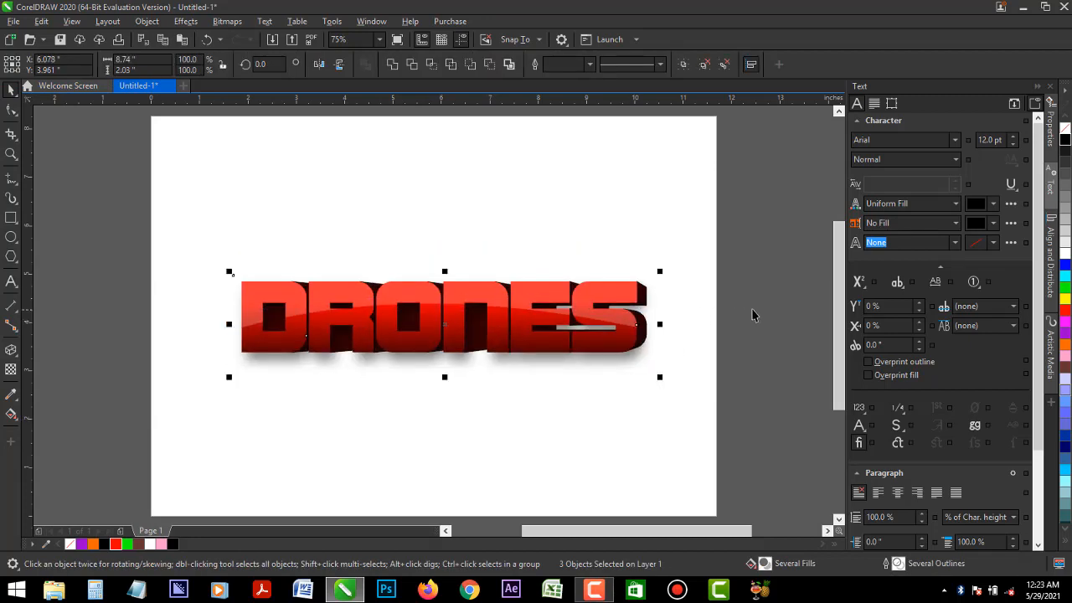
pyautogui.press('Escape')
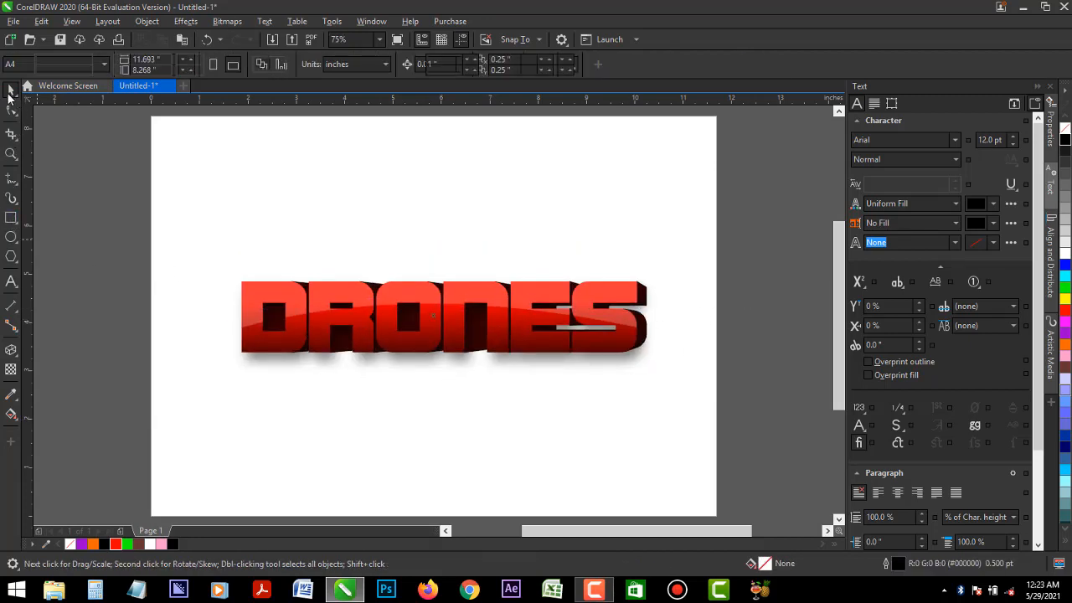
# - Add a page-sized background rectangle behind the text, remove its outline and fill it yellow (#FFCC00)
pyautogui.press('Tab')
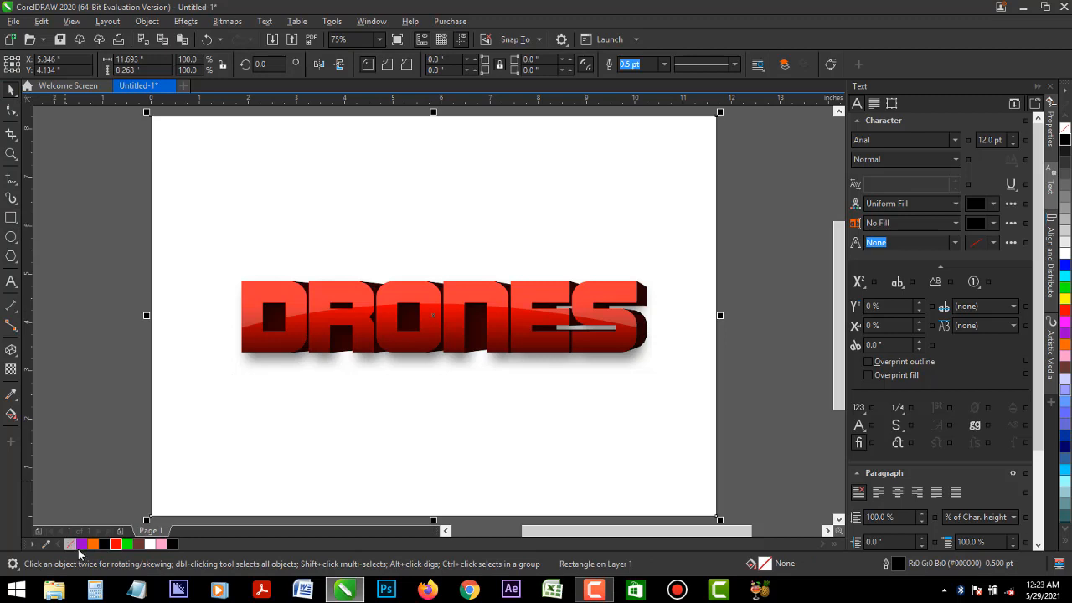
pyautogui.rightClick(71, 544)
pyautogui.click(1066, 544)
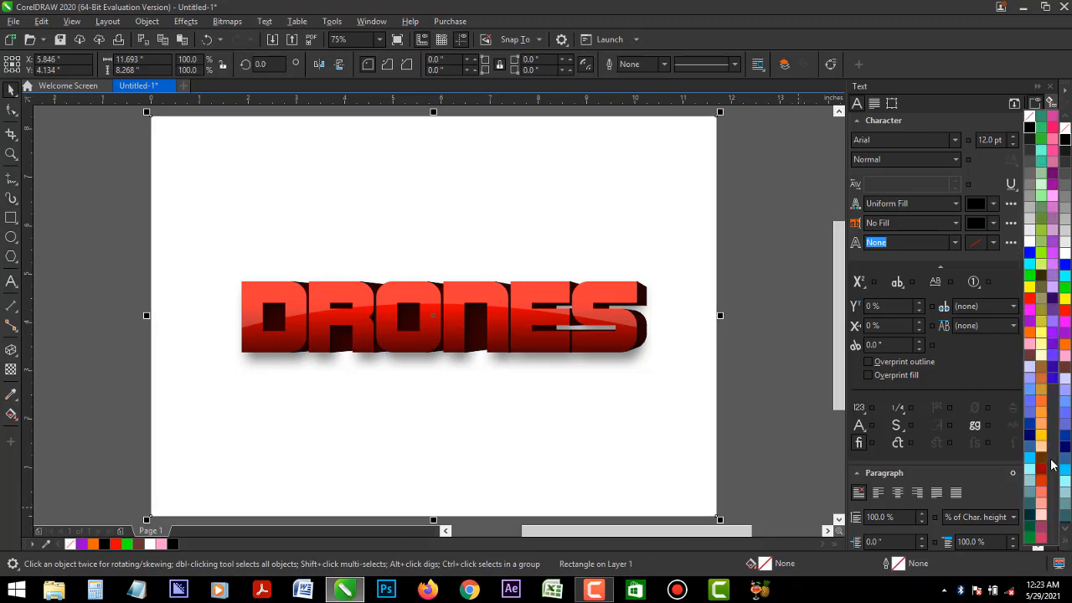
pyautogui.click(1041, 436)
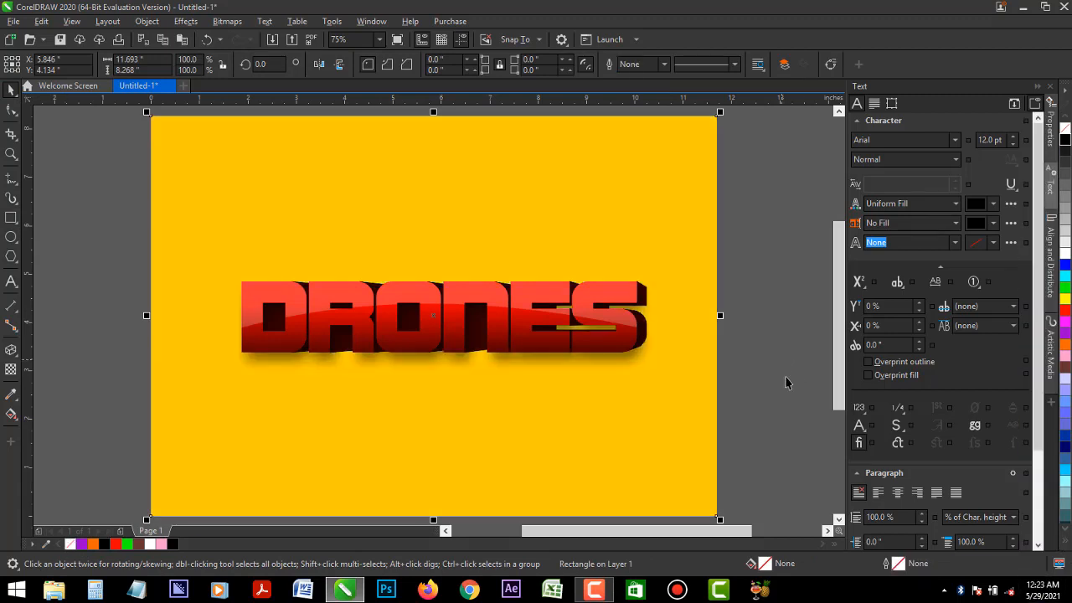
pyautogui.click(786, 379)
# - Shift the whole DRONES text effect slightly to the left over the yellow background
pyautogui.click(402, 319)
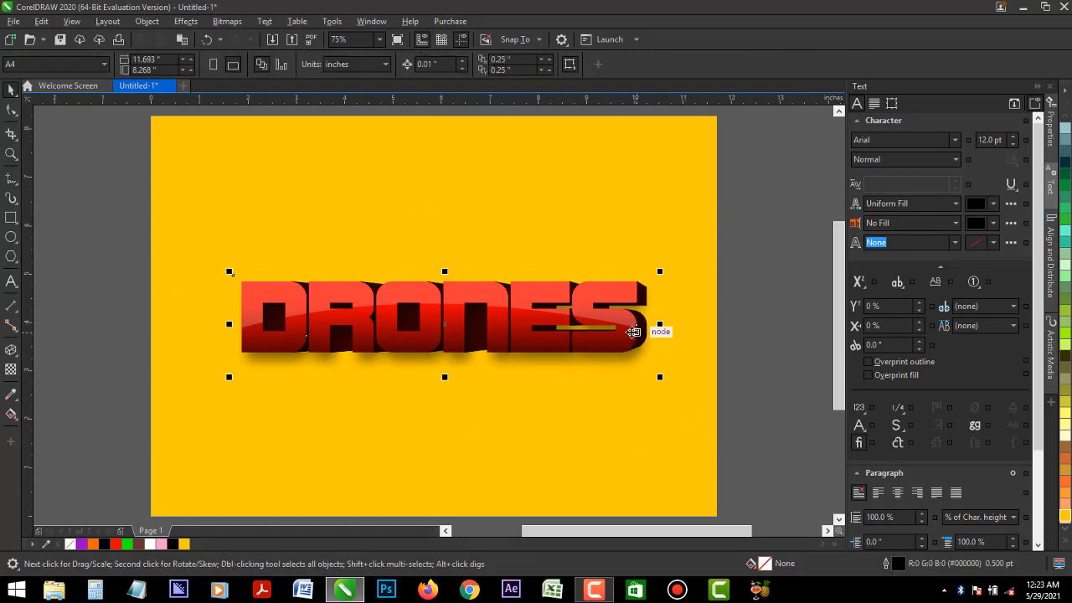
pyautogui.moveTo(620, 330); pyautogui.dragTo(610, 330)
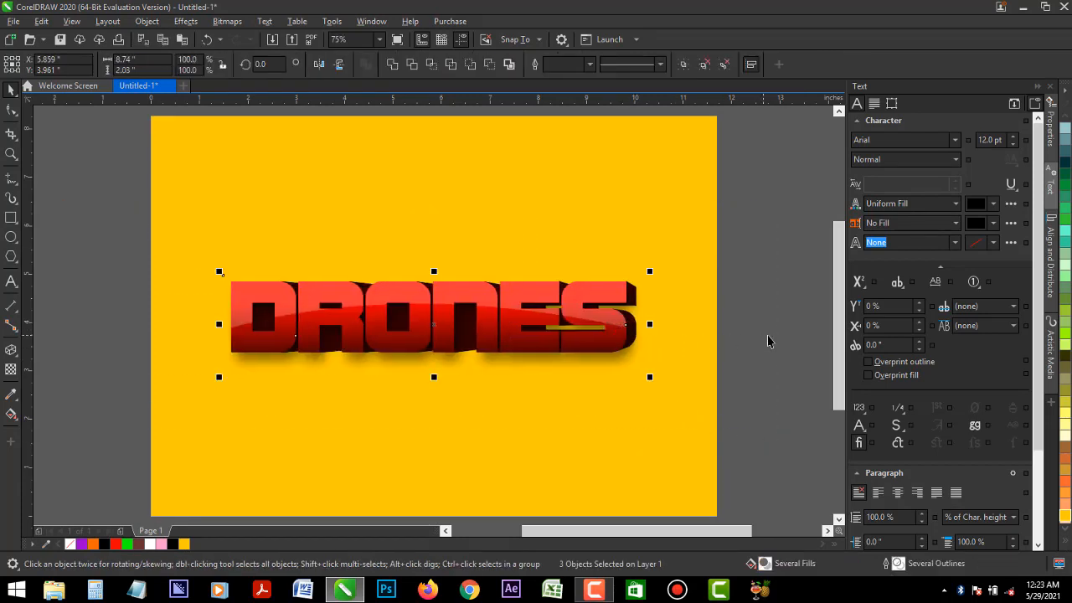
pyautogui.click(769, 340)
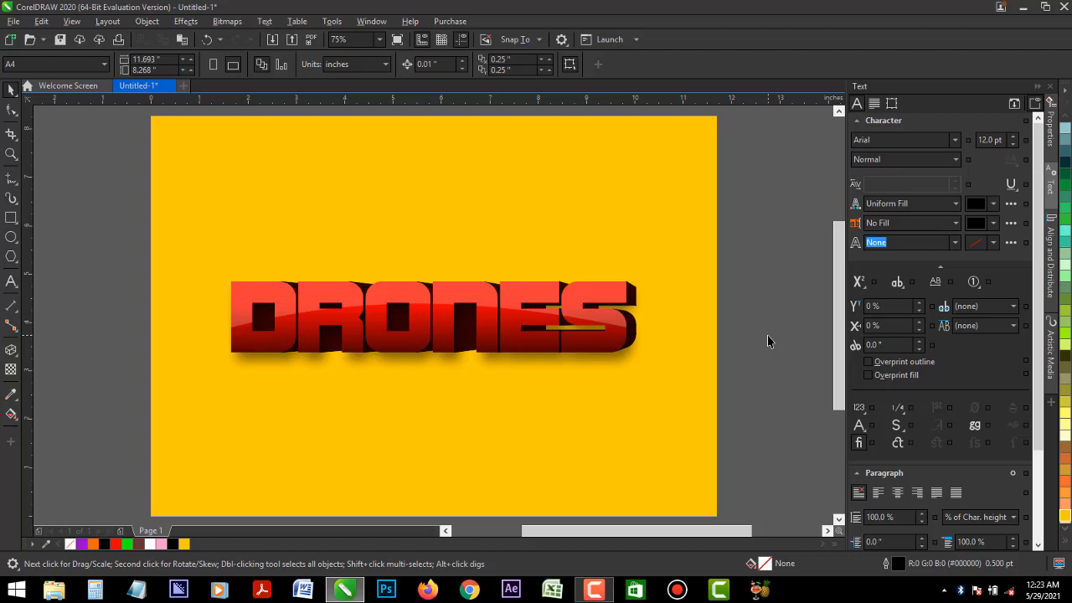
# - Try to apply a fountain fill across the blurred shadow bitmap, and undo moving that bitmap
pyautogui.click(634, 299)
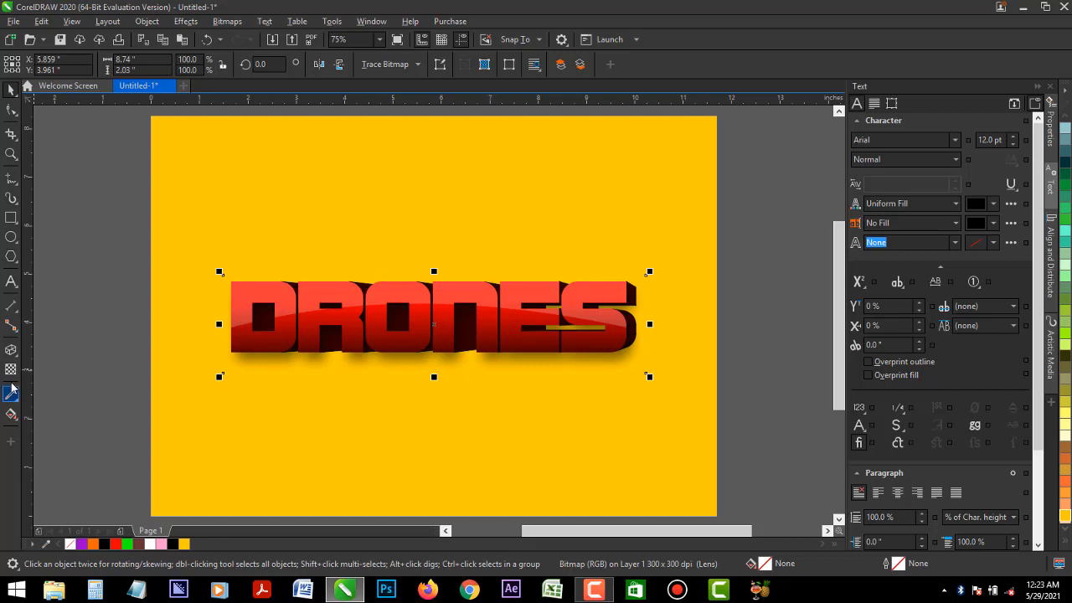
pyautogui.click(11, 414)
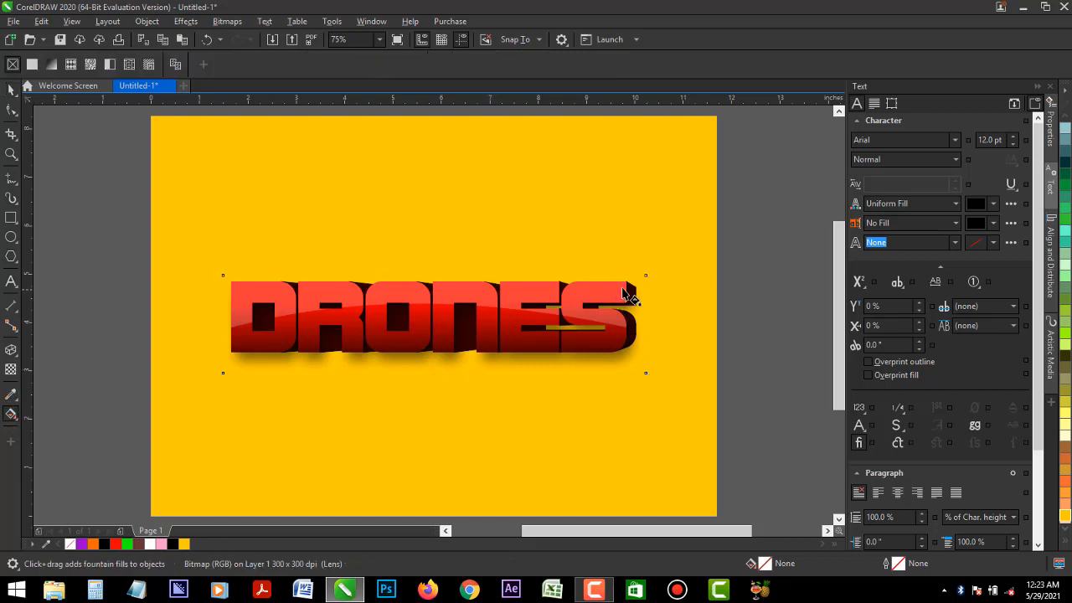
pyautogui.moveTo(631, 290); pyautogui.dragTo(266, 333)
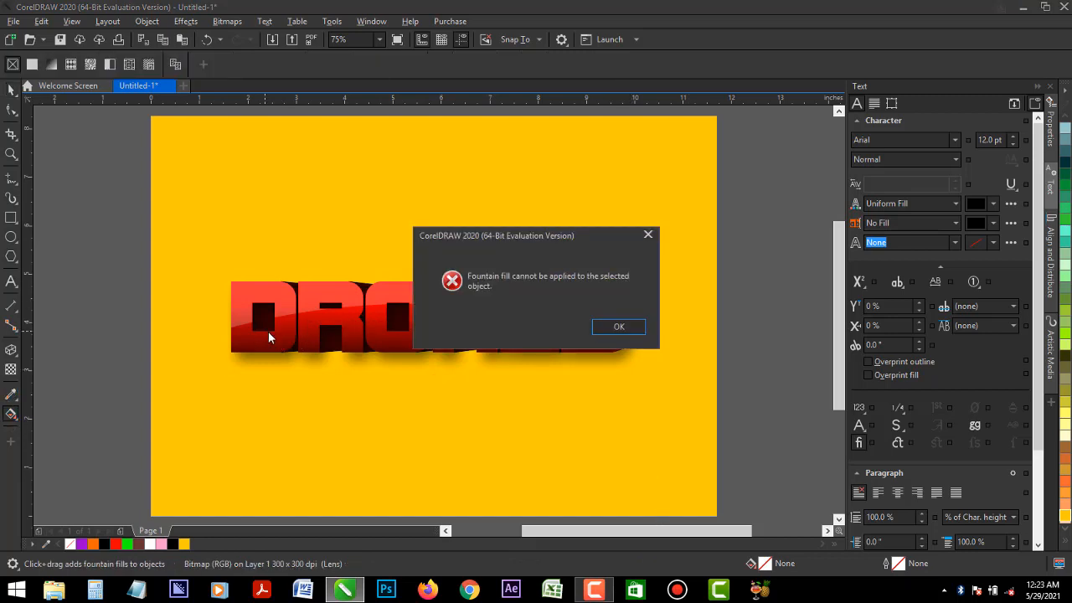
pyautogui.click(648, 234)
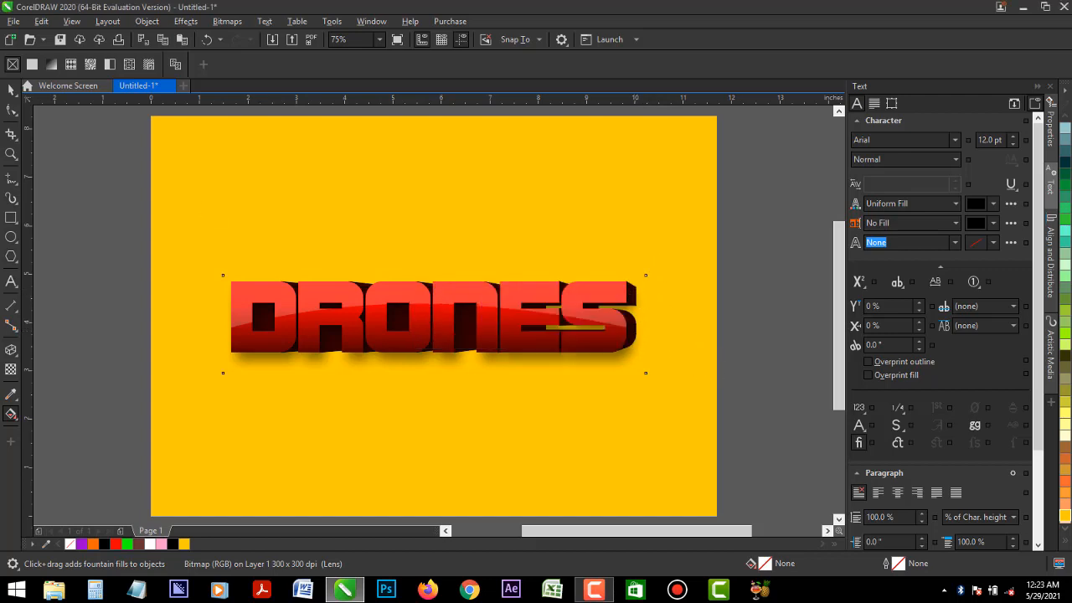
pyautogui.click(11, 90)
pyautogui.moveTo(633, 297); pyautogui.dragTo(645, 387)
pyautogui.hotkey('ctrl', 'z')
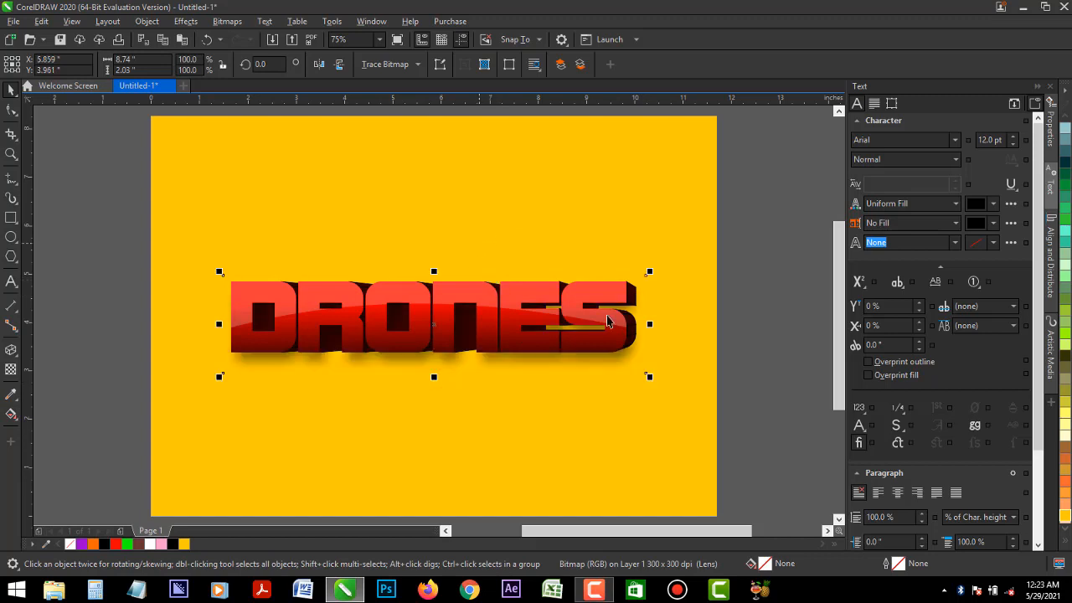
# - Apply a fountain fill to the extruded sides group from the S to the D, with black as the end colour
pyautogui.click(634, 327)
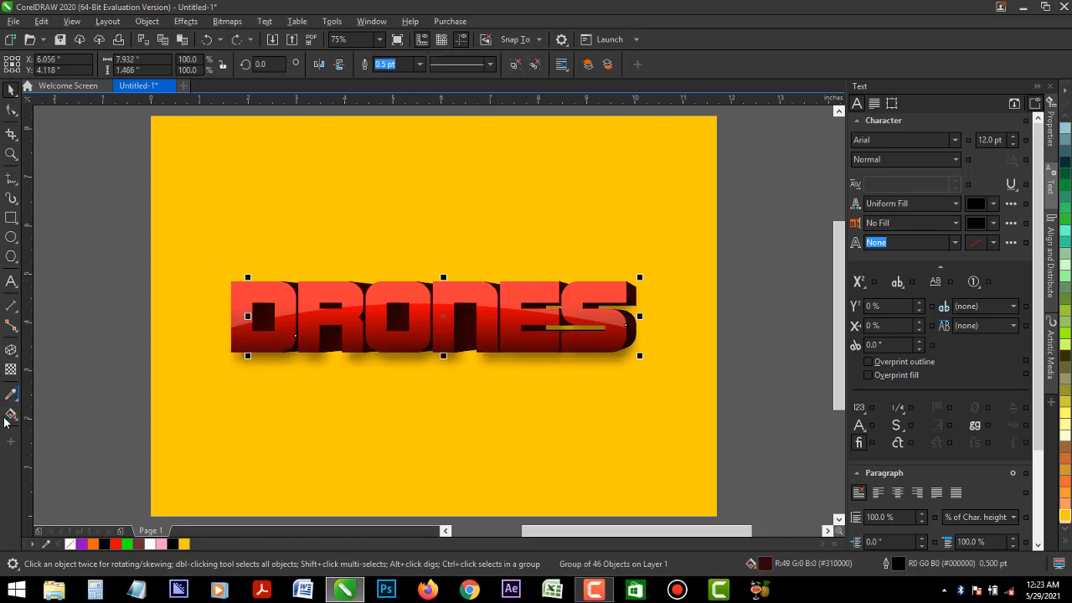
pyautogui.click(11, 414)
pyautogui.moveTo(633, 321); pyautogui.dragTo(251, 330)
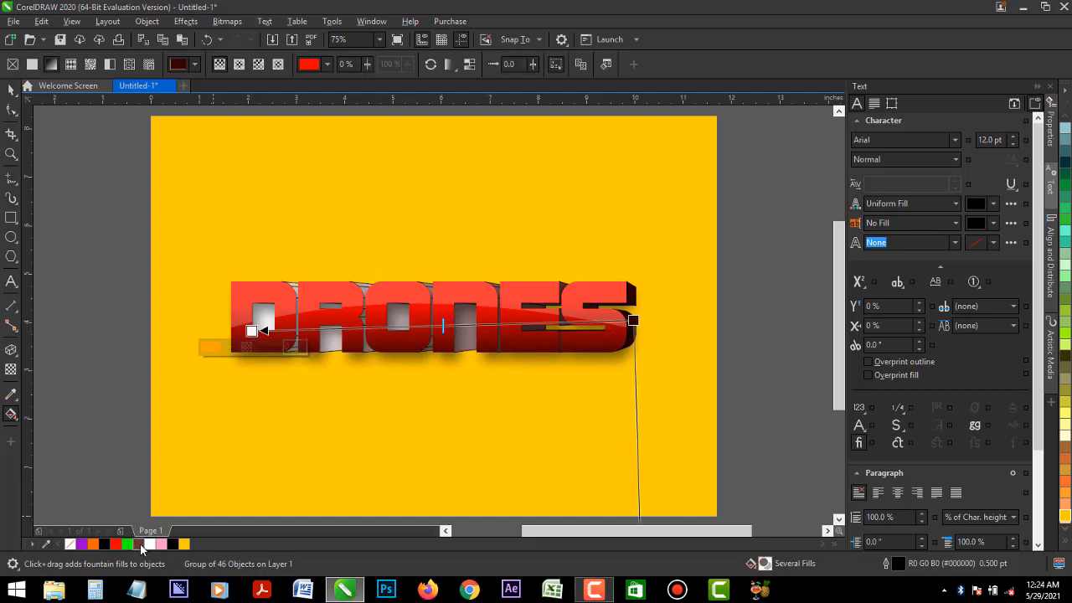
pyautogui.click(139, 545)
pyautogui.click(172, 545)
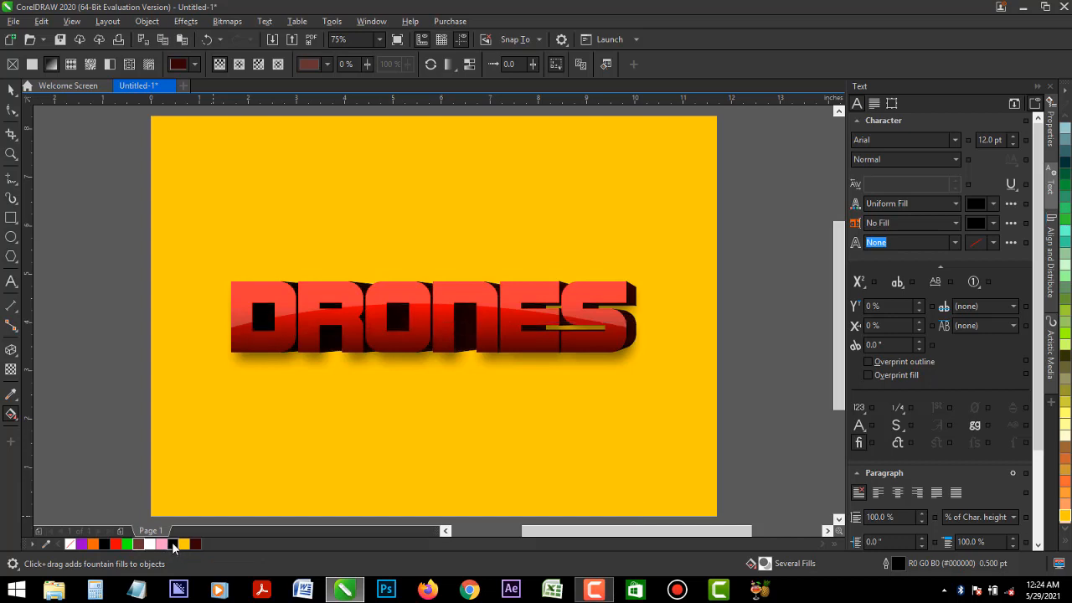
# - Set the start colour of the extruded sides' fountain fill, at the S, to red
pyautogui.click(633, 321)
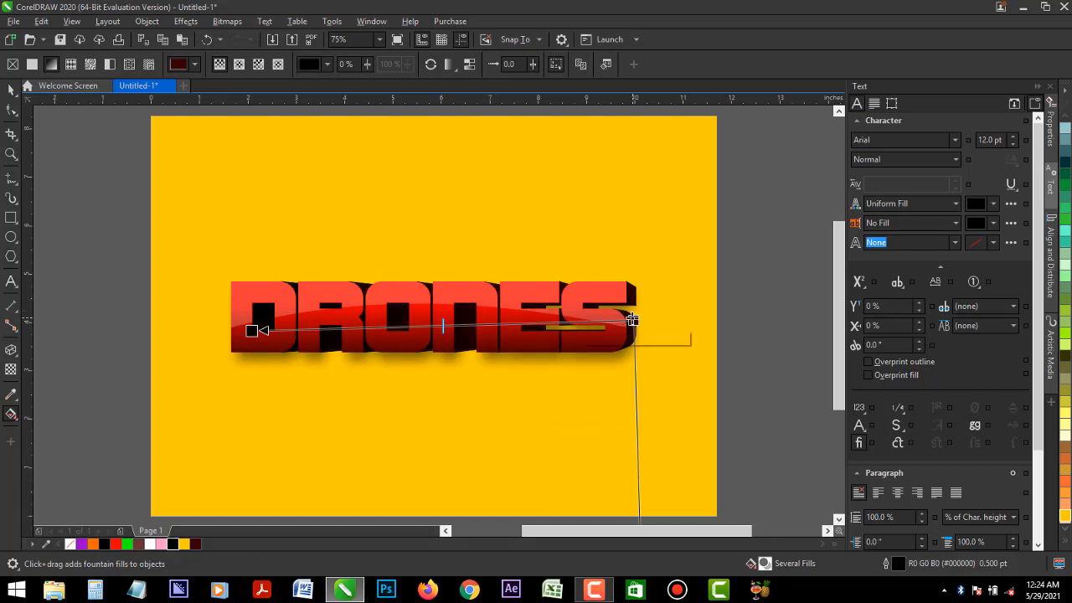
pyautogui.click(116, 544)
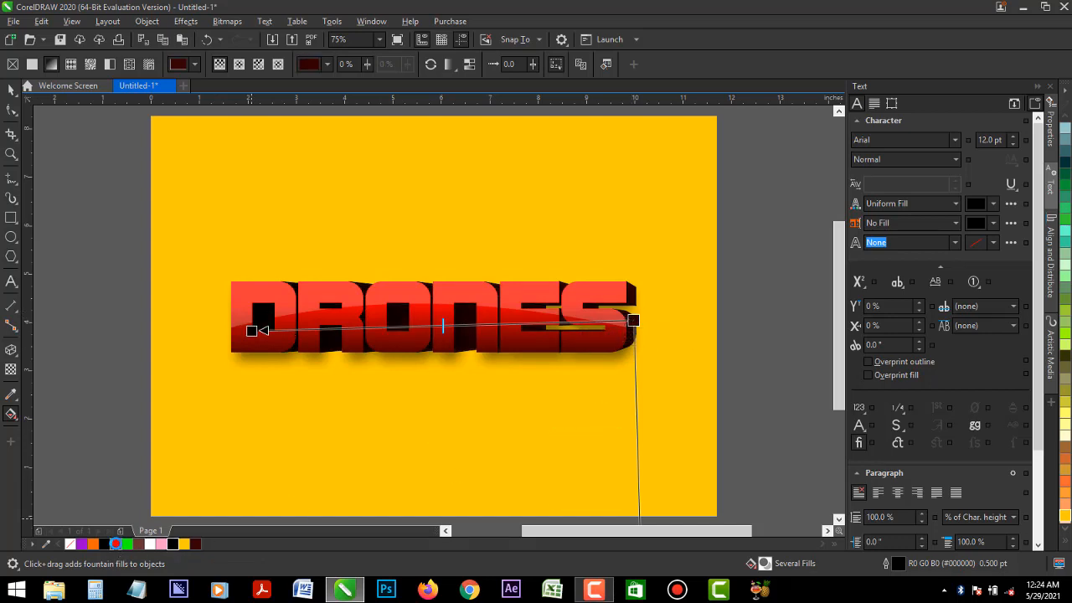
pyautogui.click(12, 90)
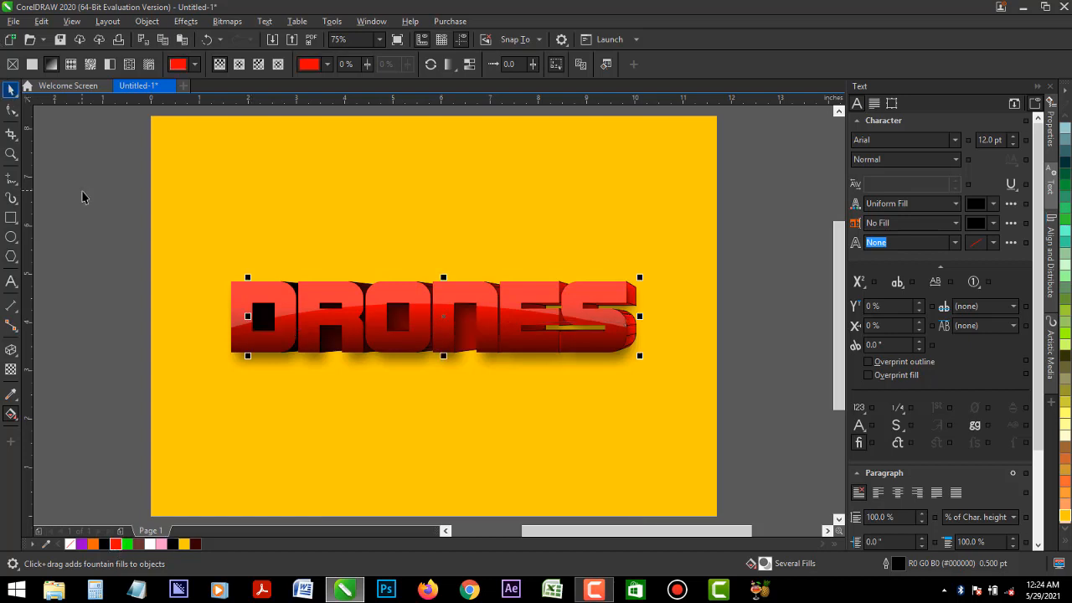
pyautogui.click(107, 212)
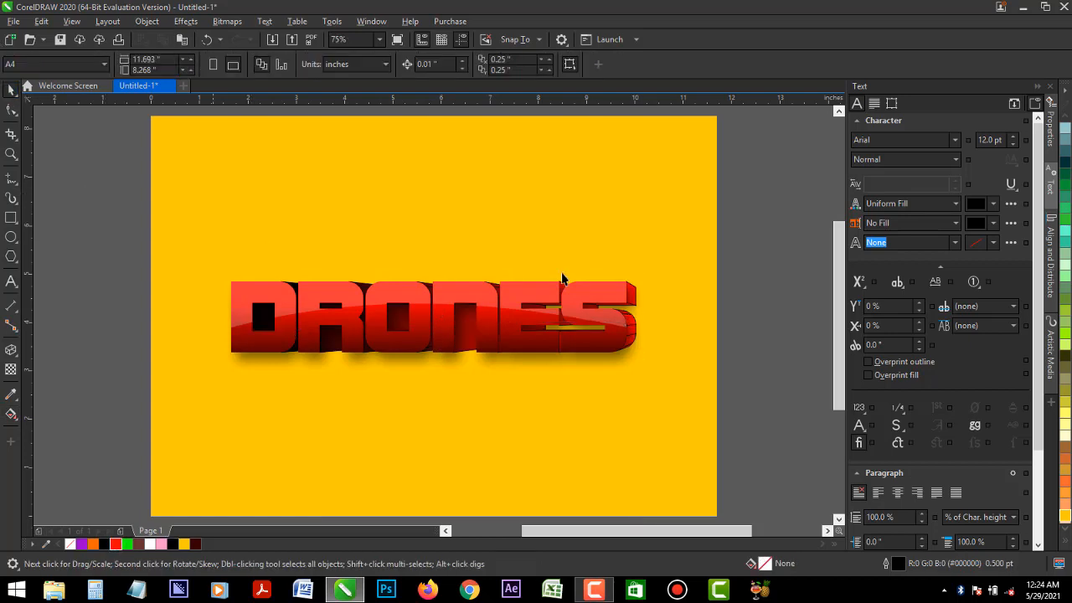
# - Remove the black outline from the extruded sides group
pyautogui.click(635, 332)
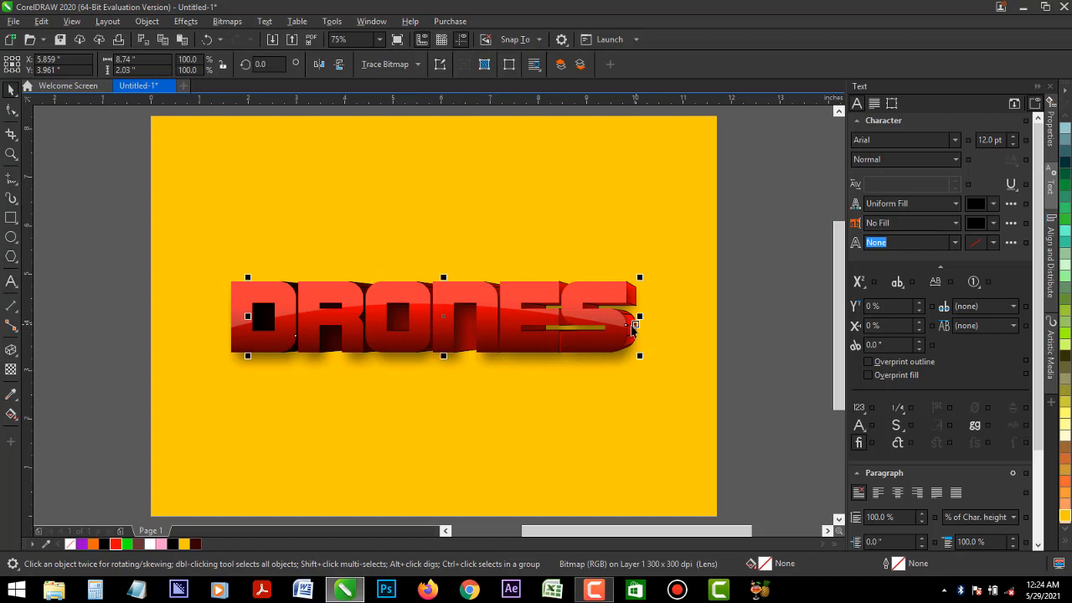
pyautogui.click(634, 328)
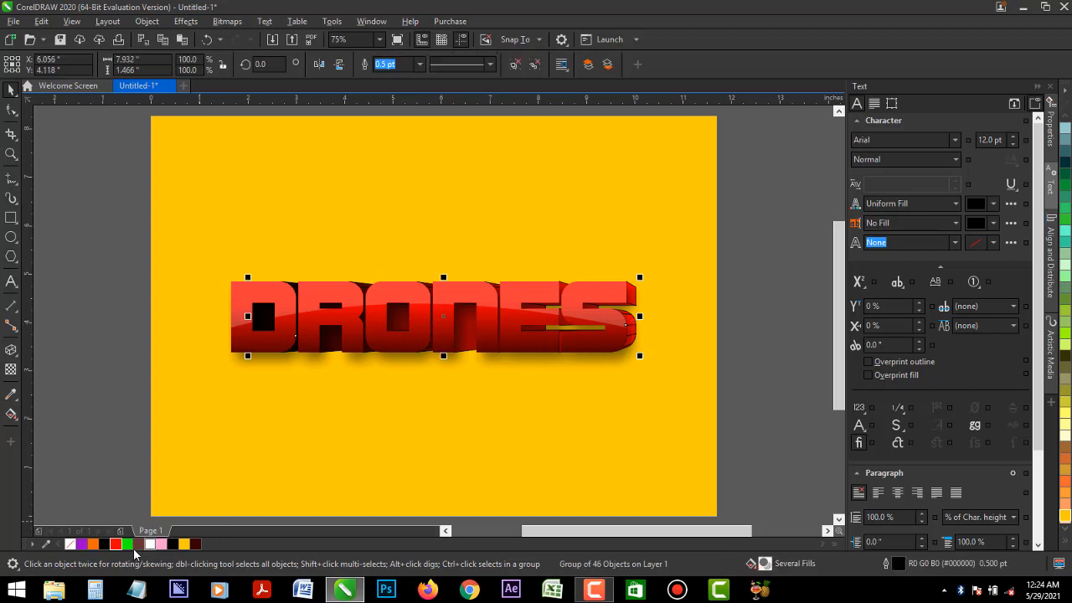
pyautogui.click(82, 440)
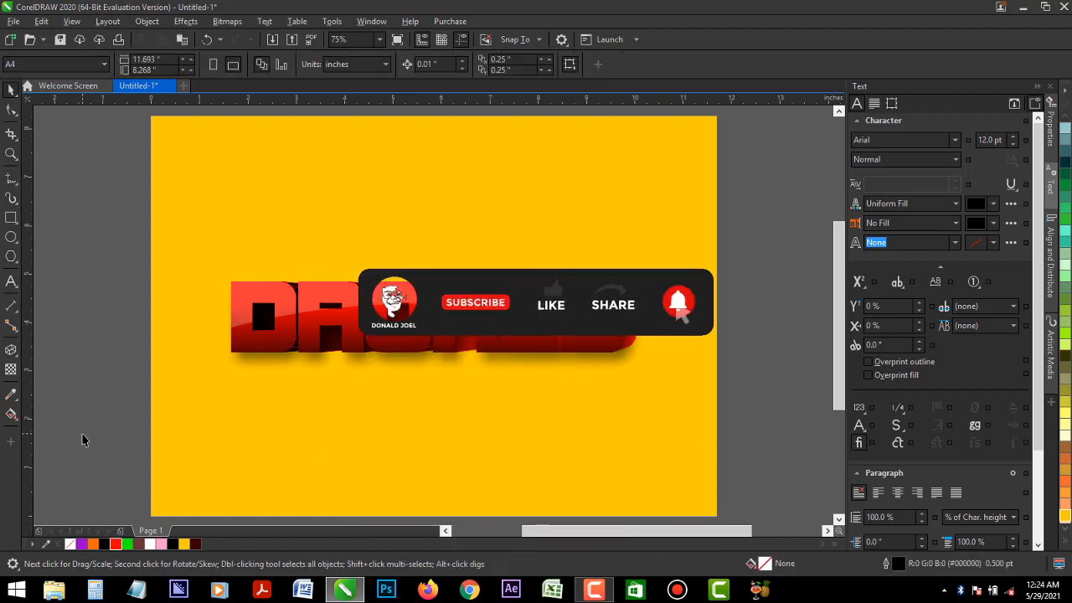
# - Try black and dark red (#310000) fills on the background rectangle and restore its yellow fill
pyautogui.click(284, 478)
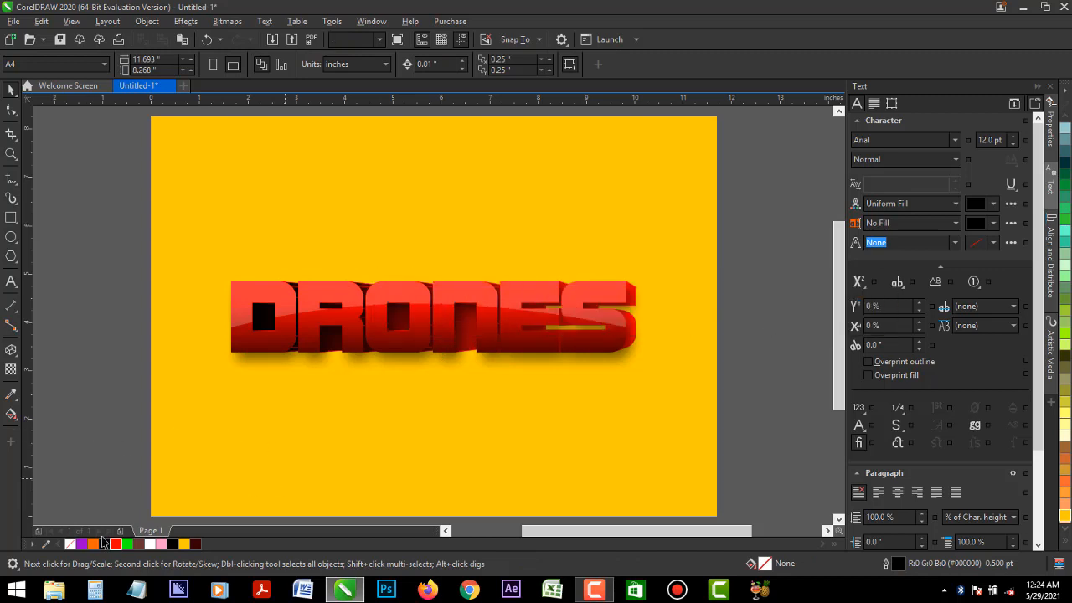
pyautogui.click(102, 541)
pyautogui.click(112, 435)
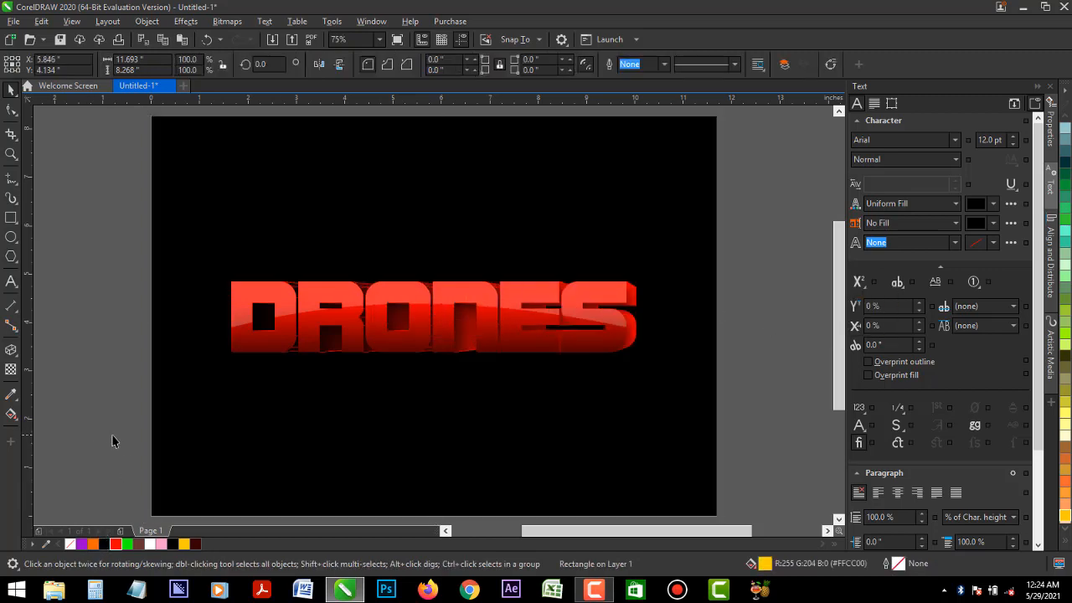
pyautogui.hotkey('ctrl', 'z')
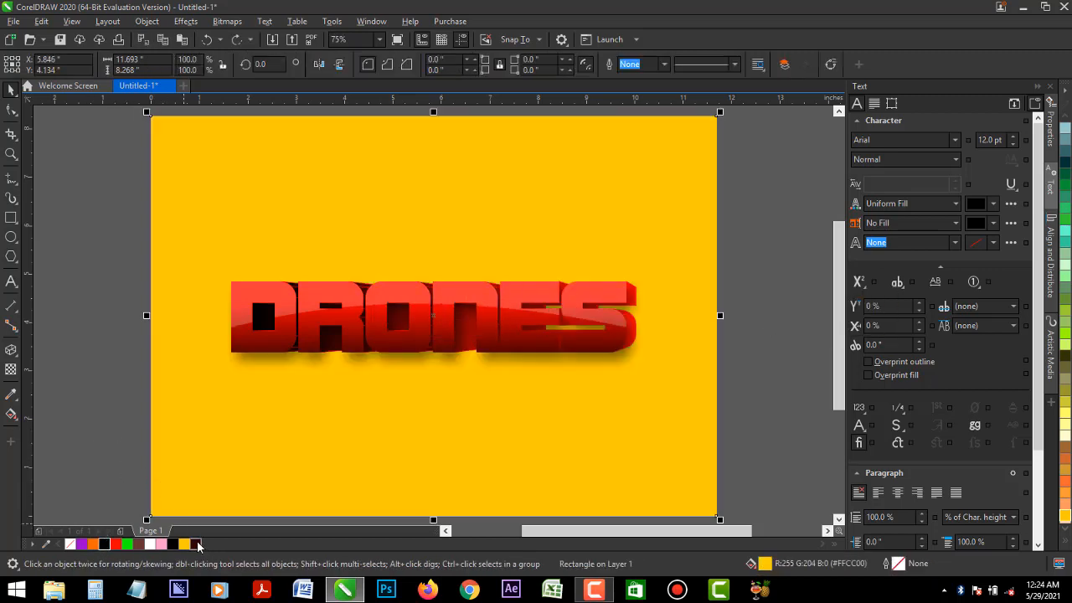
pyautogui.click(199, 545)
pyautogui.hotkey('ctrl', 'z')
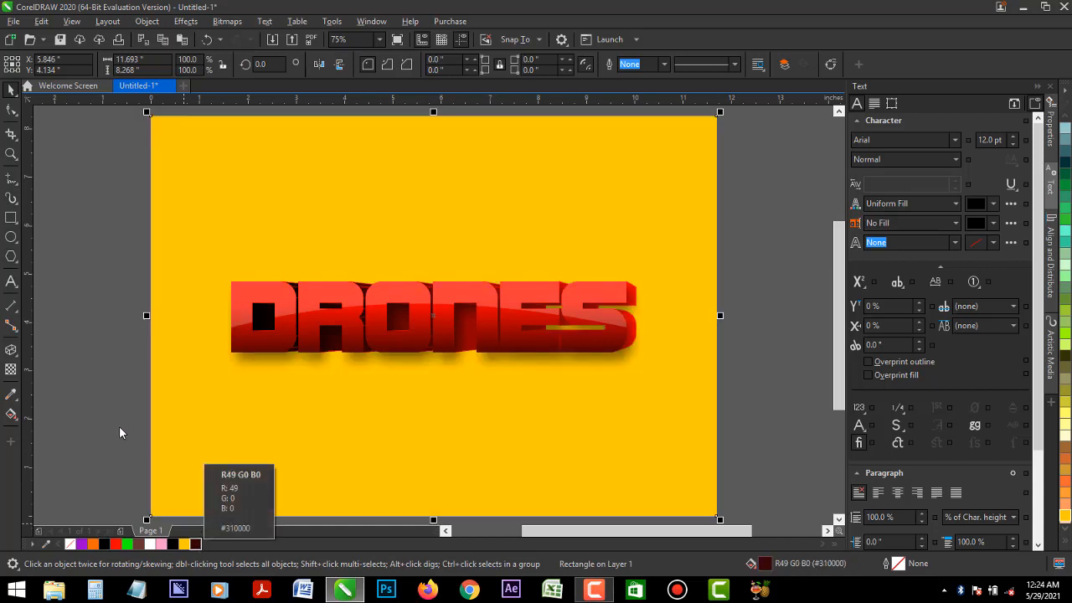
pyautogui.click(115, 420)
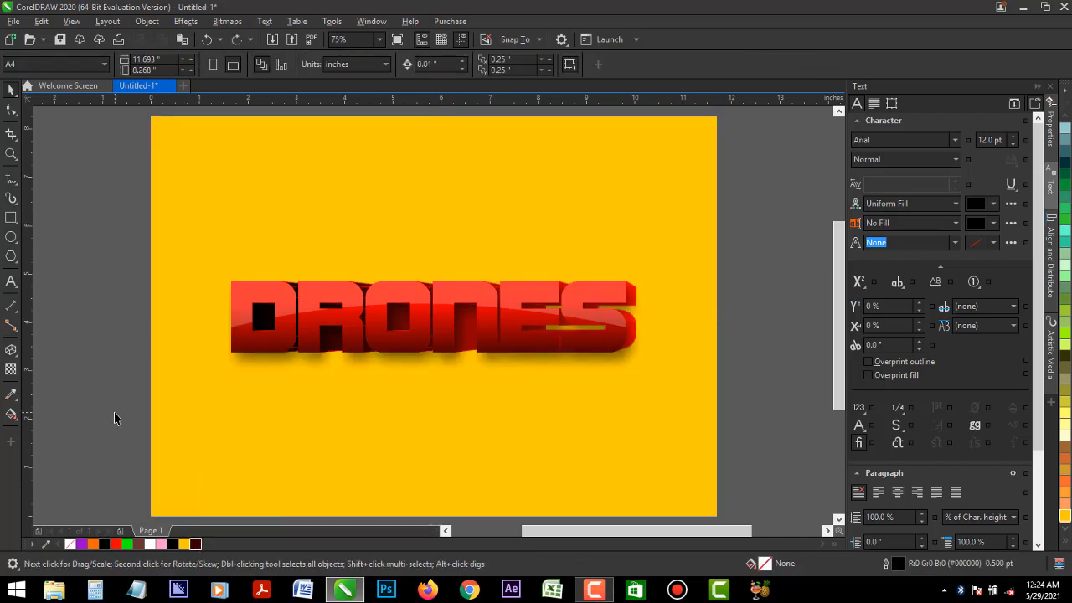